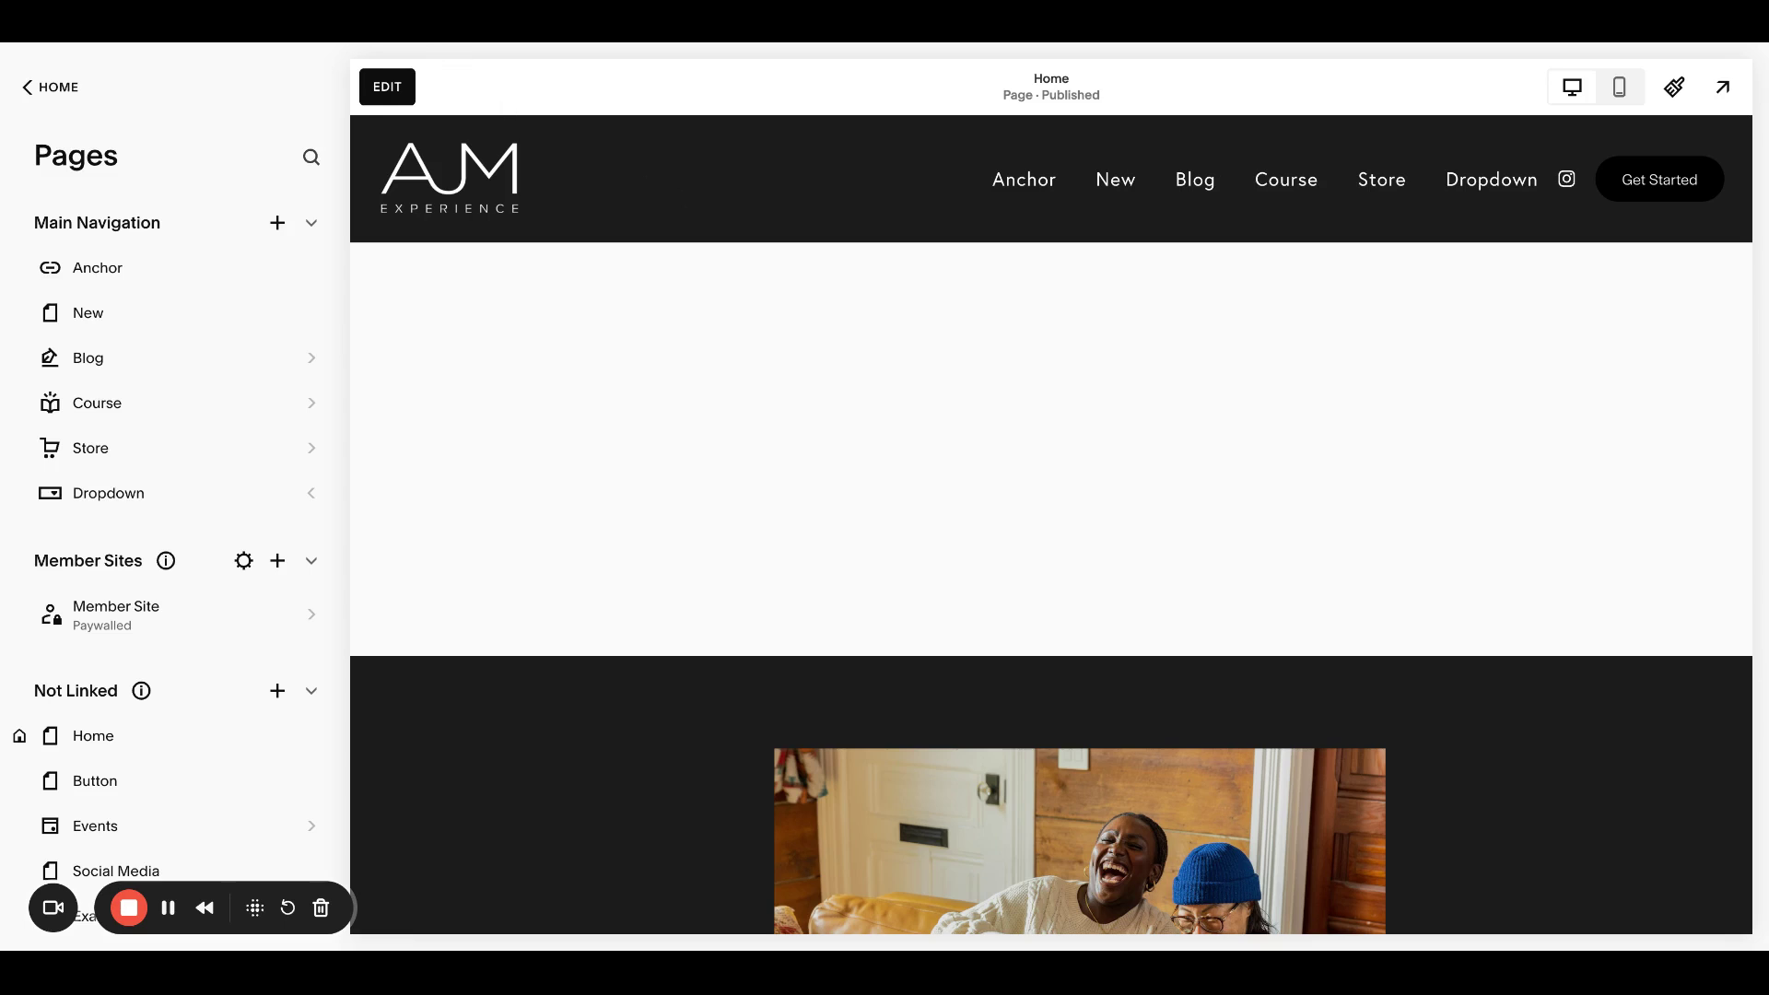
Step: Put the Home page in edit mode and bring the sofa photo section into view
{"action": "left_click", "coordinate": [396, 108]}
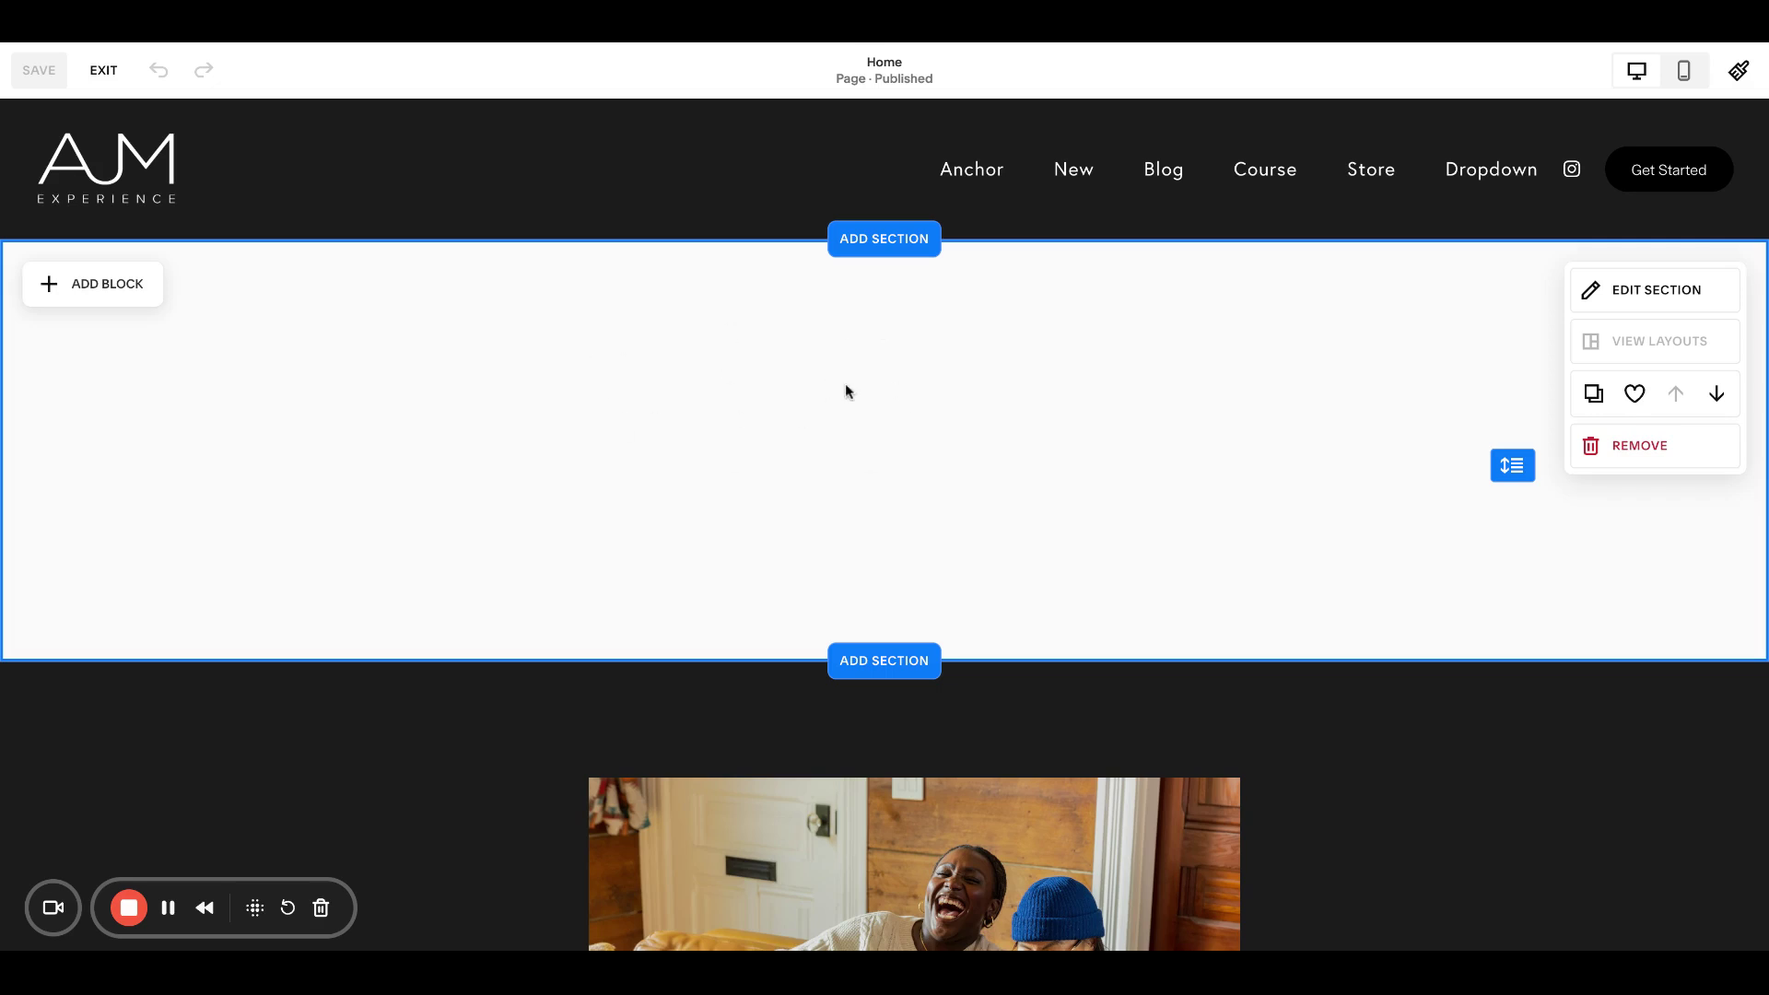
{"action": "scroll", "coordinate": [845, 392], "scroll_direction": "down", "scroll_amount": 4}
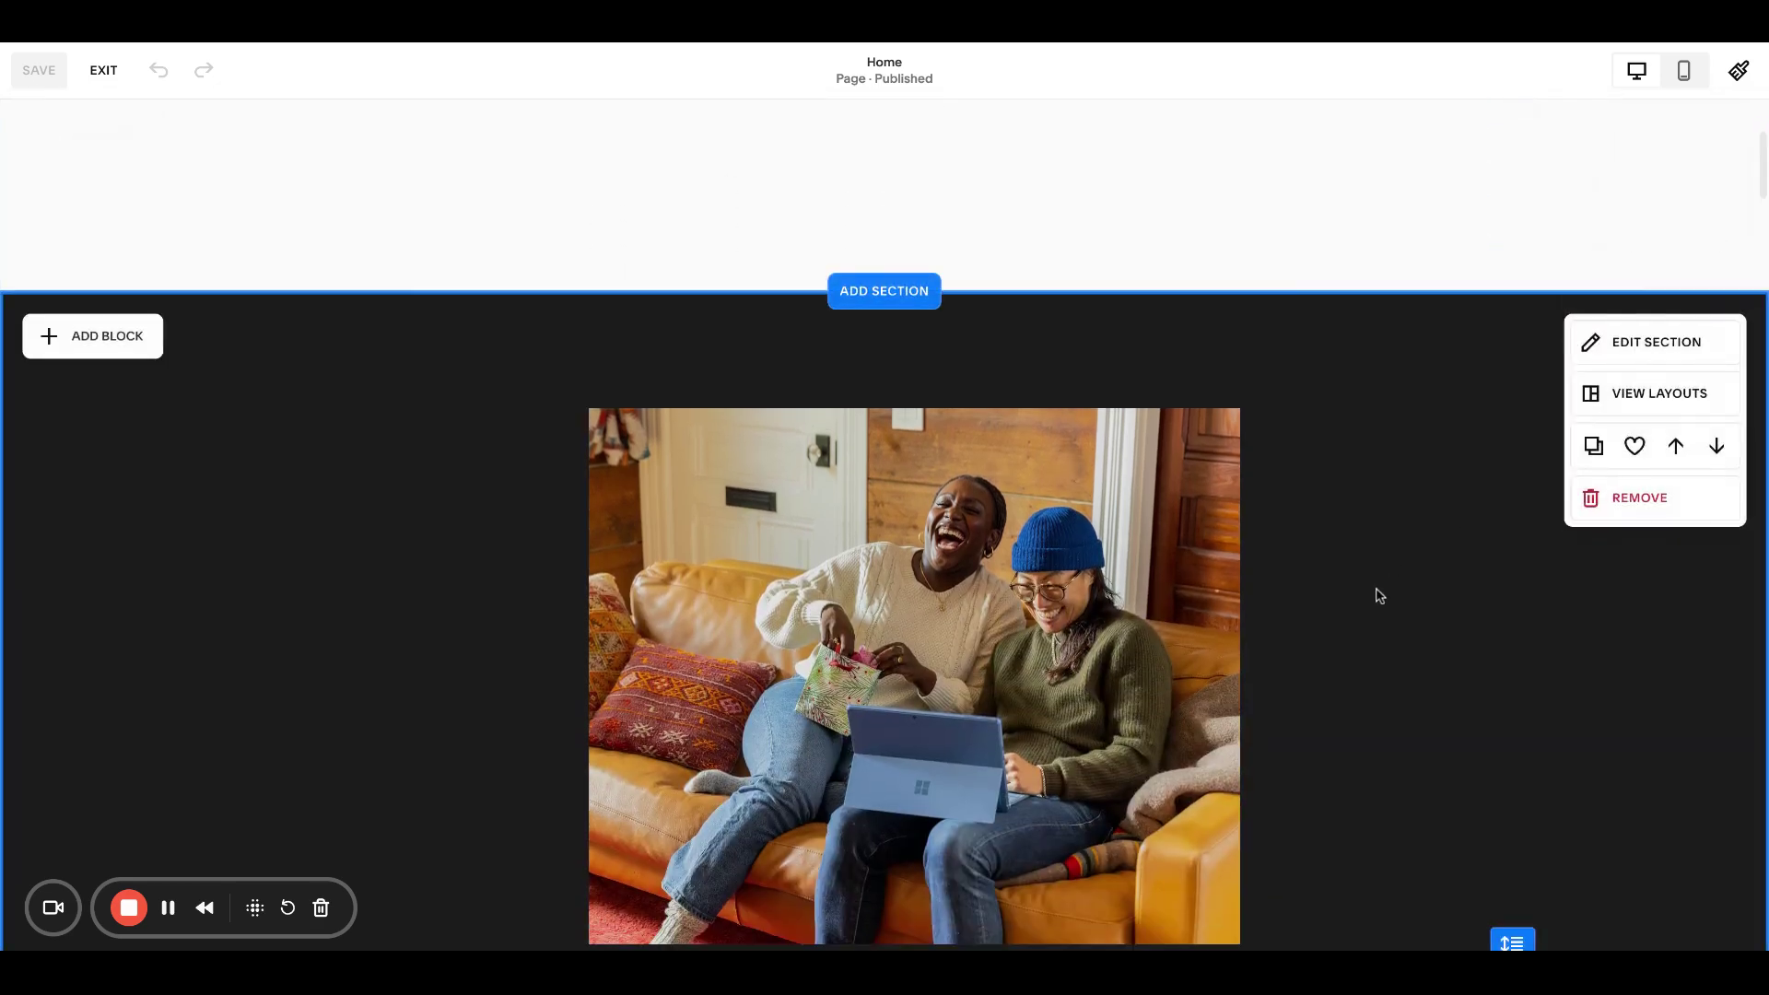
{"action": "scroll", "coordinate": [1379, 595], "scroll_direction": "down", "scroll_amount": 2}
{"action": "scroll", "coordinate": [1379, 595], "scroll_direction": "up", "scroll_amount": 1}
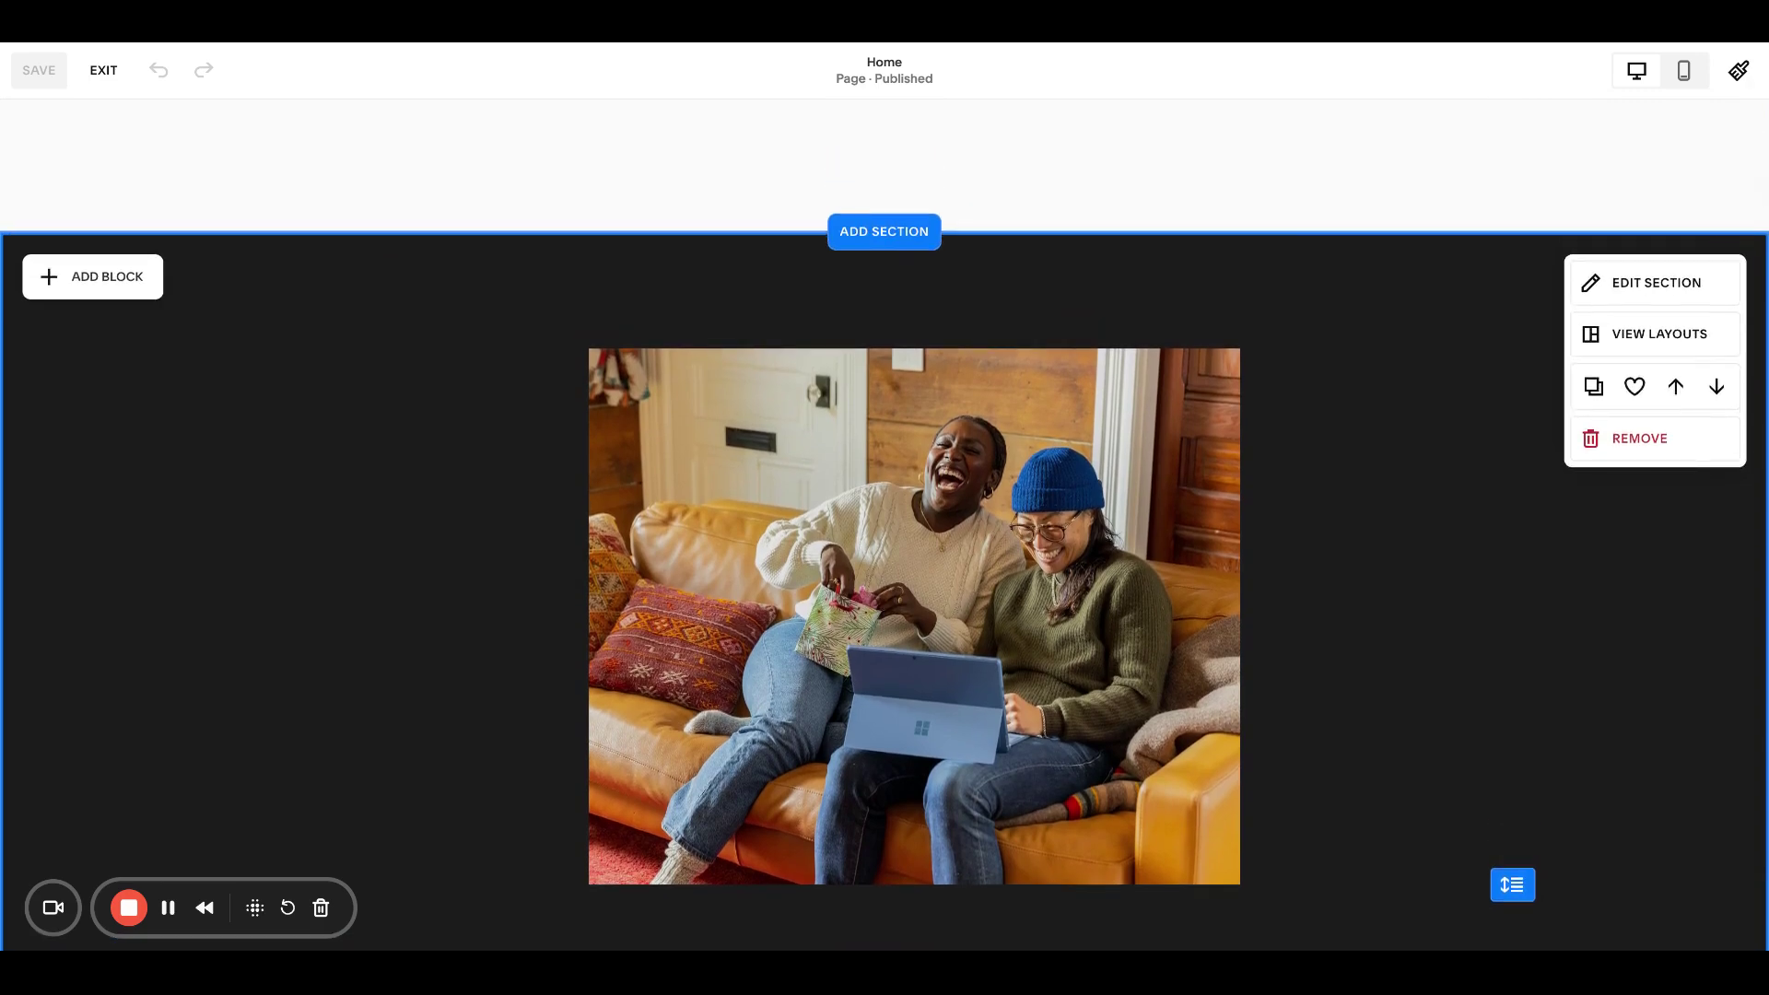
{"action": "scroll", "coordinate": [943, 488], "scroll_direction": "up", "scroll_amount": 5}
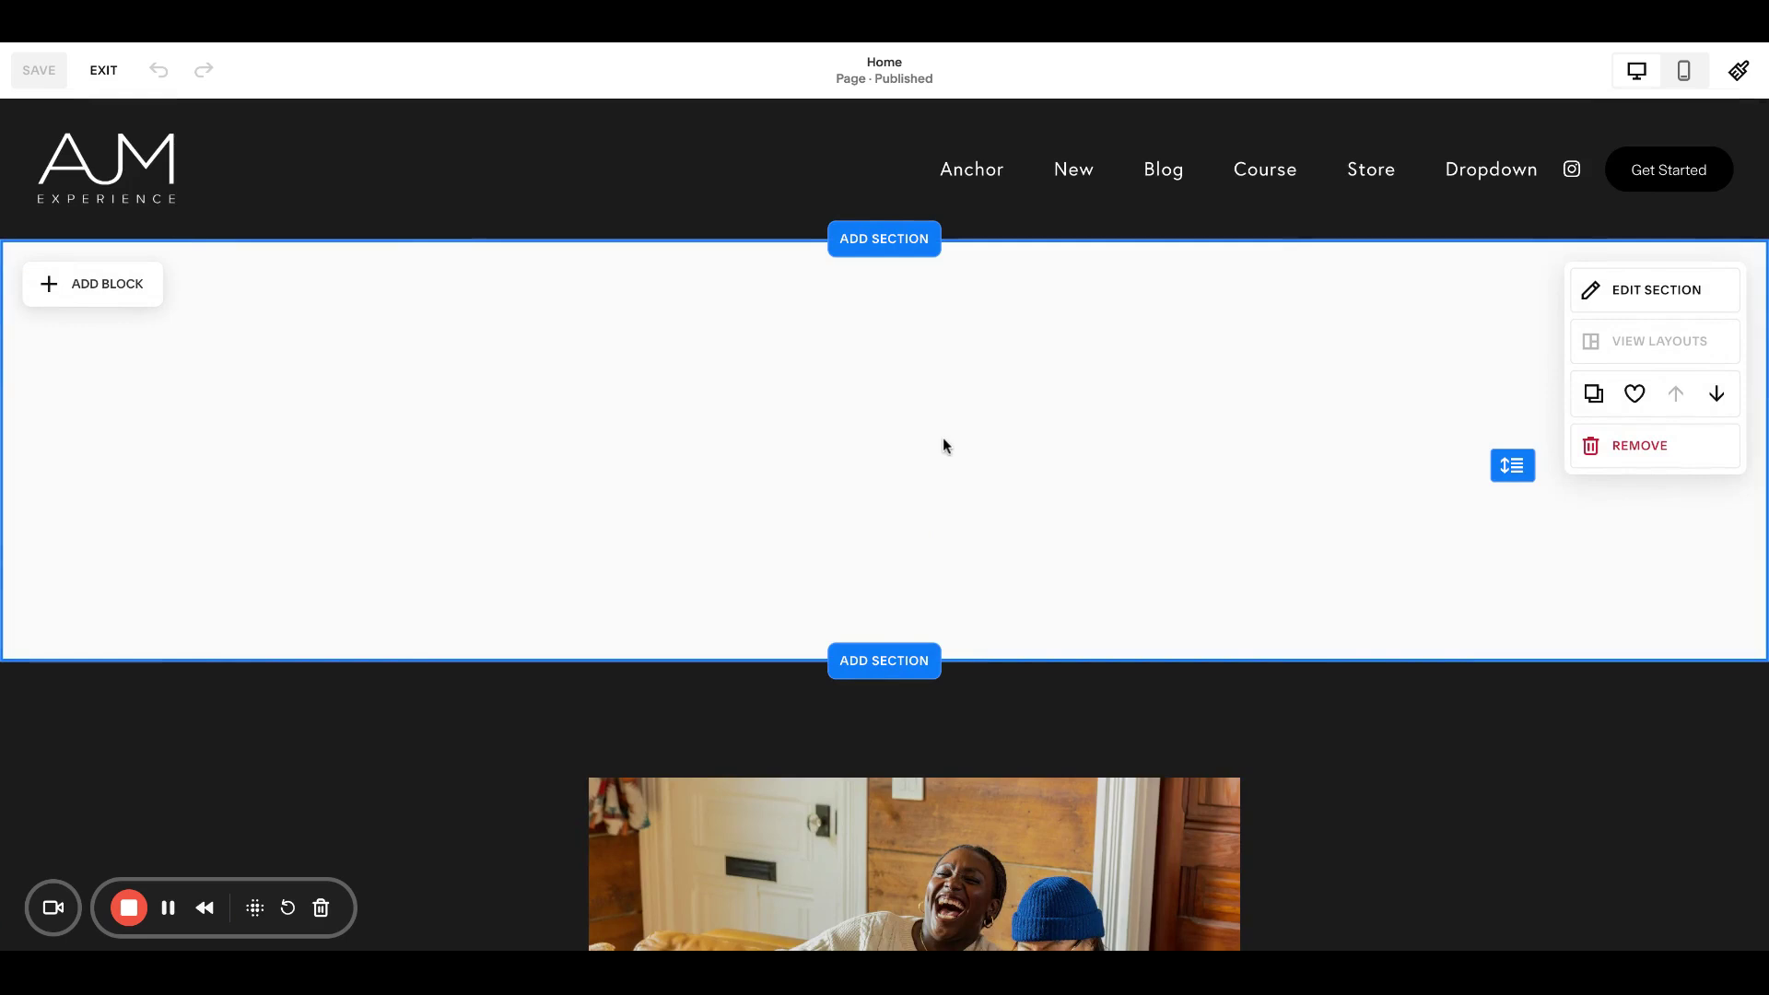
{"action": "scroll", "coordinate": [943, 446], "scroll_direction": "down", "scroll_amount": 6}
{"action": "scroll", "coordinate": [1255, 466], "scroll_direction": "down", "scroll_amount": 1}
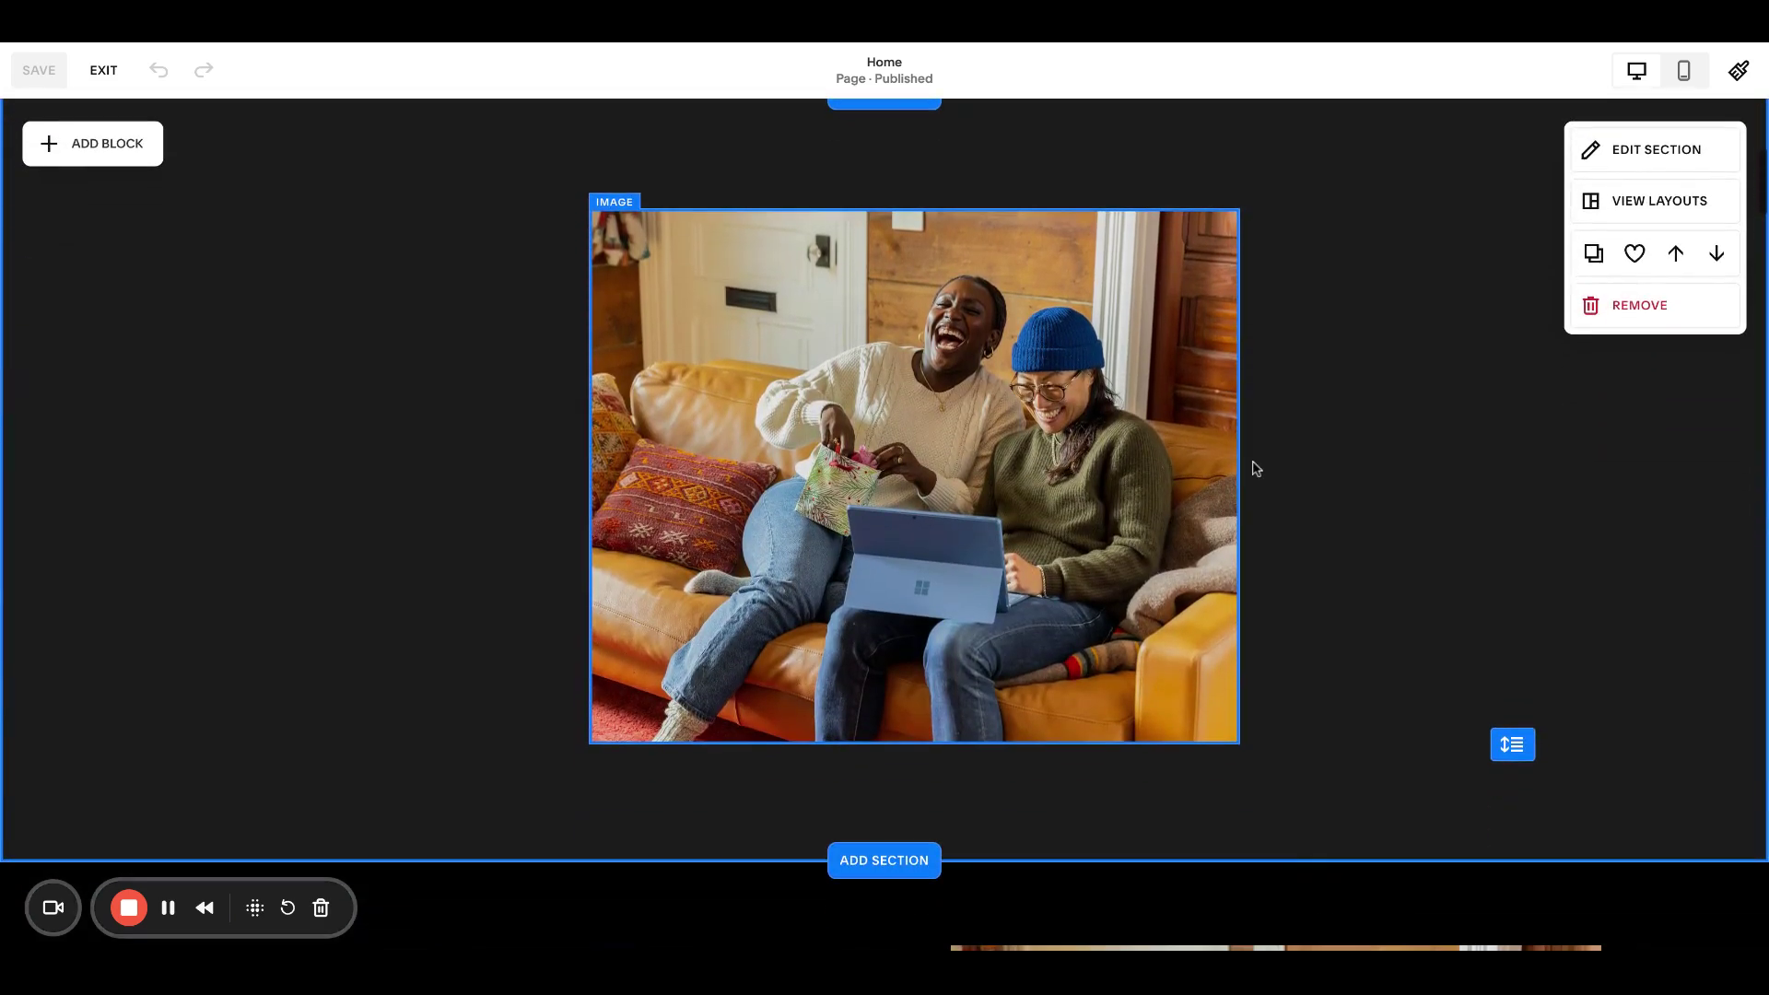
{"action": "scroll", "coordinate": [1308, 531], "scroll_direction": "up", "scroll_amount": 6}
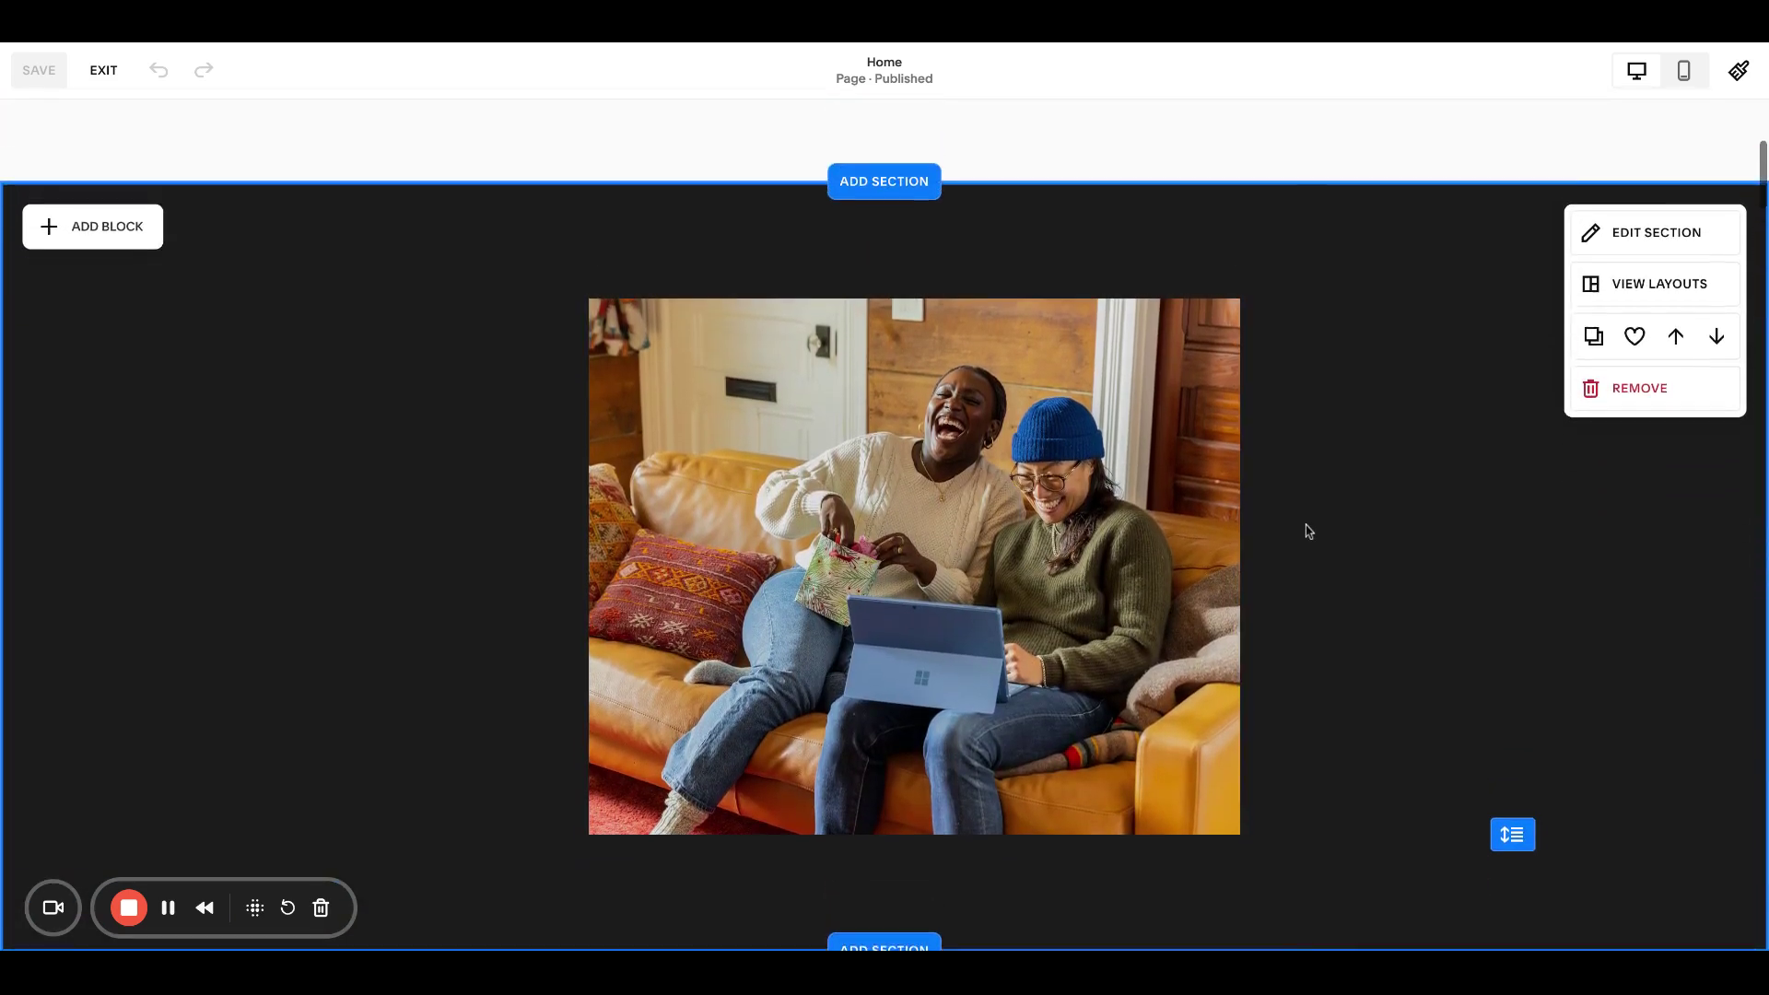
{"action": "scroll", "coordinate": [1347, 533], "scroll_direction": "down", "scroll_amount": 3}
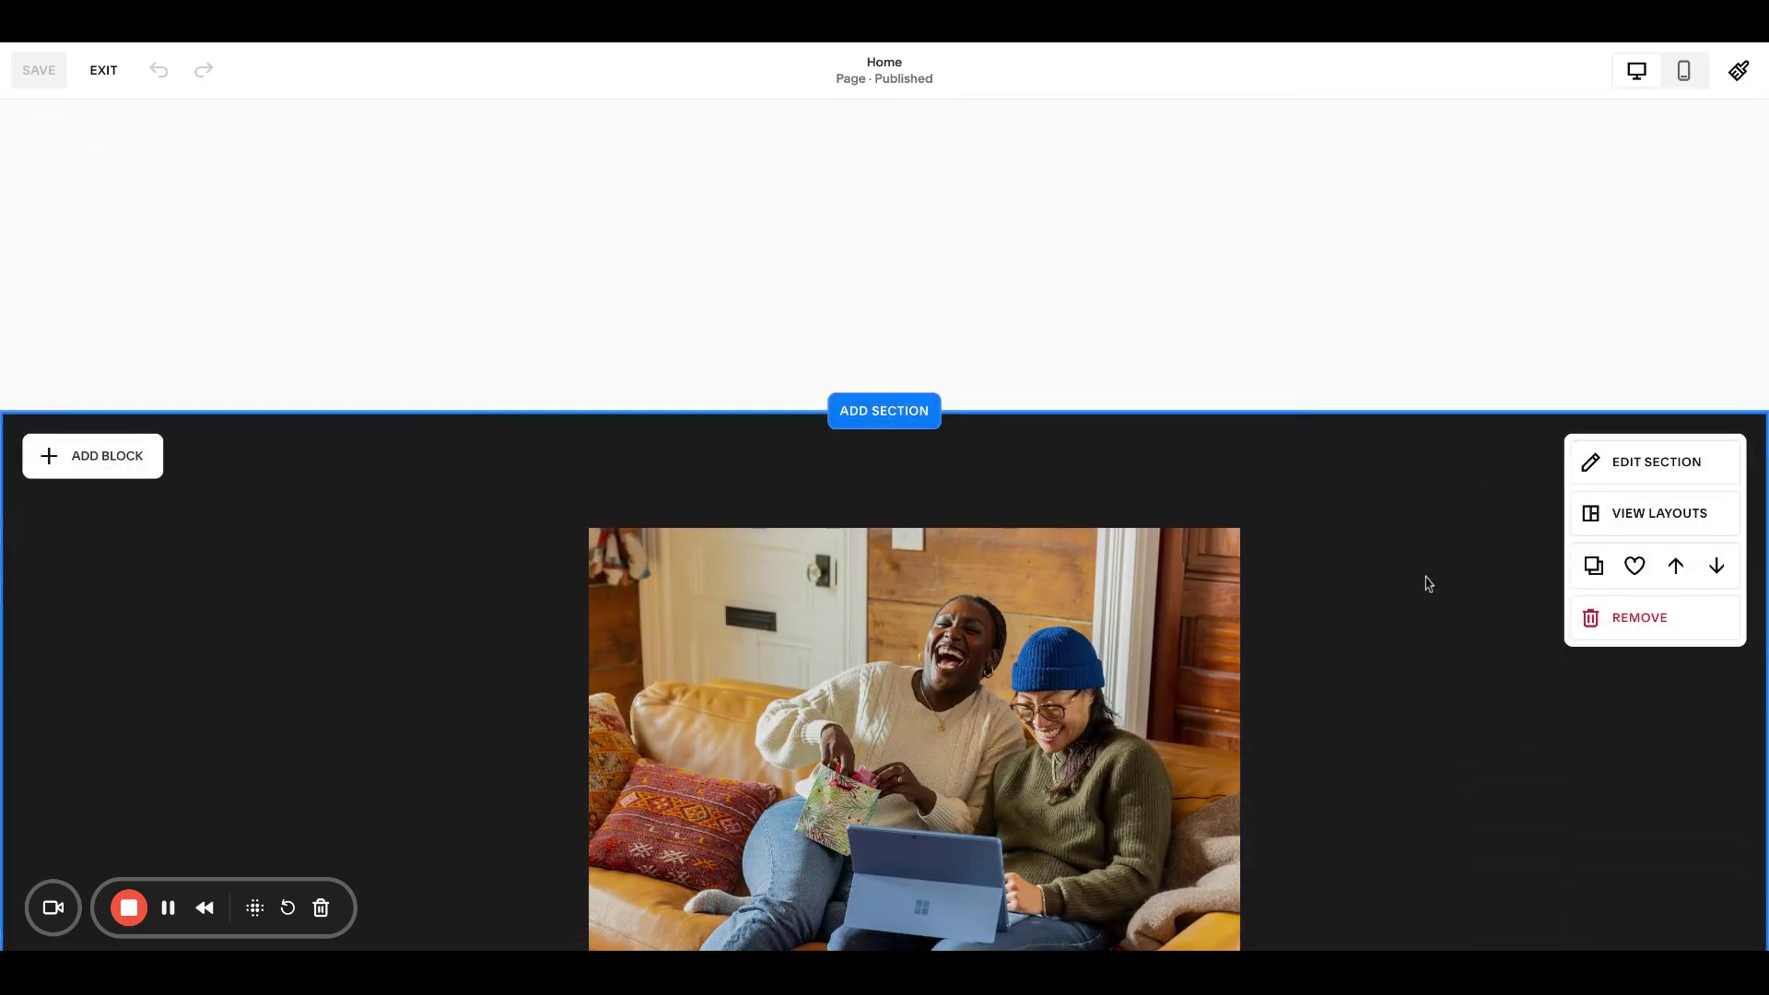
{"action": "scroll", "coordinate": [1427, 584], "scroll_direction": "down", "scroll_amount": 2}
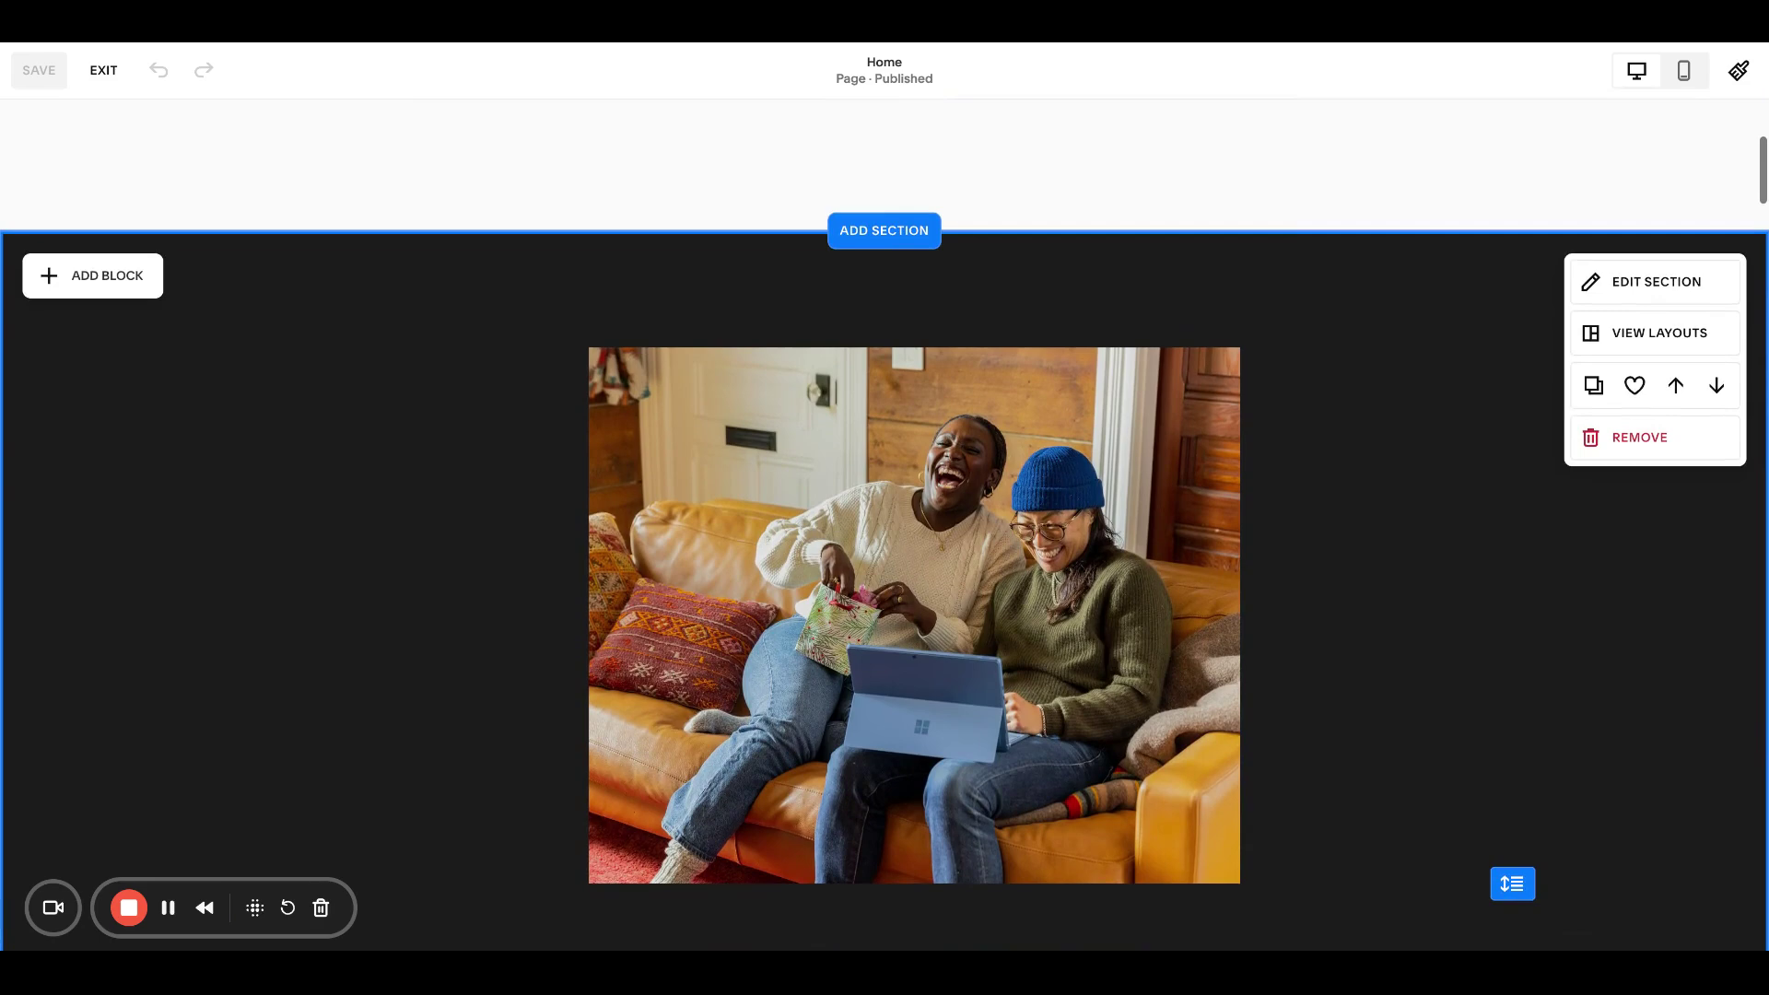
Step: Set the photo section's anchor link to #reveal and close its settings
{"action": "left_click", "coordinate": [1615, 277]}
{"action": "scroll", "coordinate": [1544, 627], "scroll_direction": "down", "scroll_amount": 2}
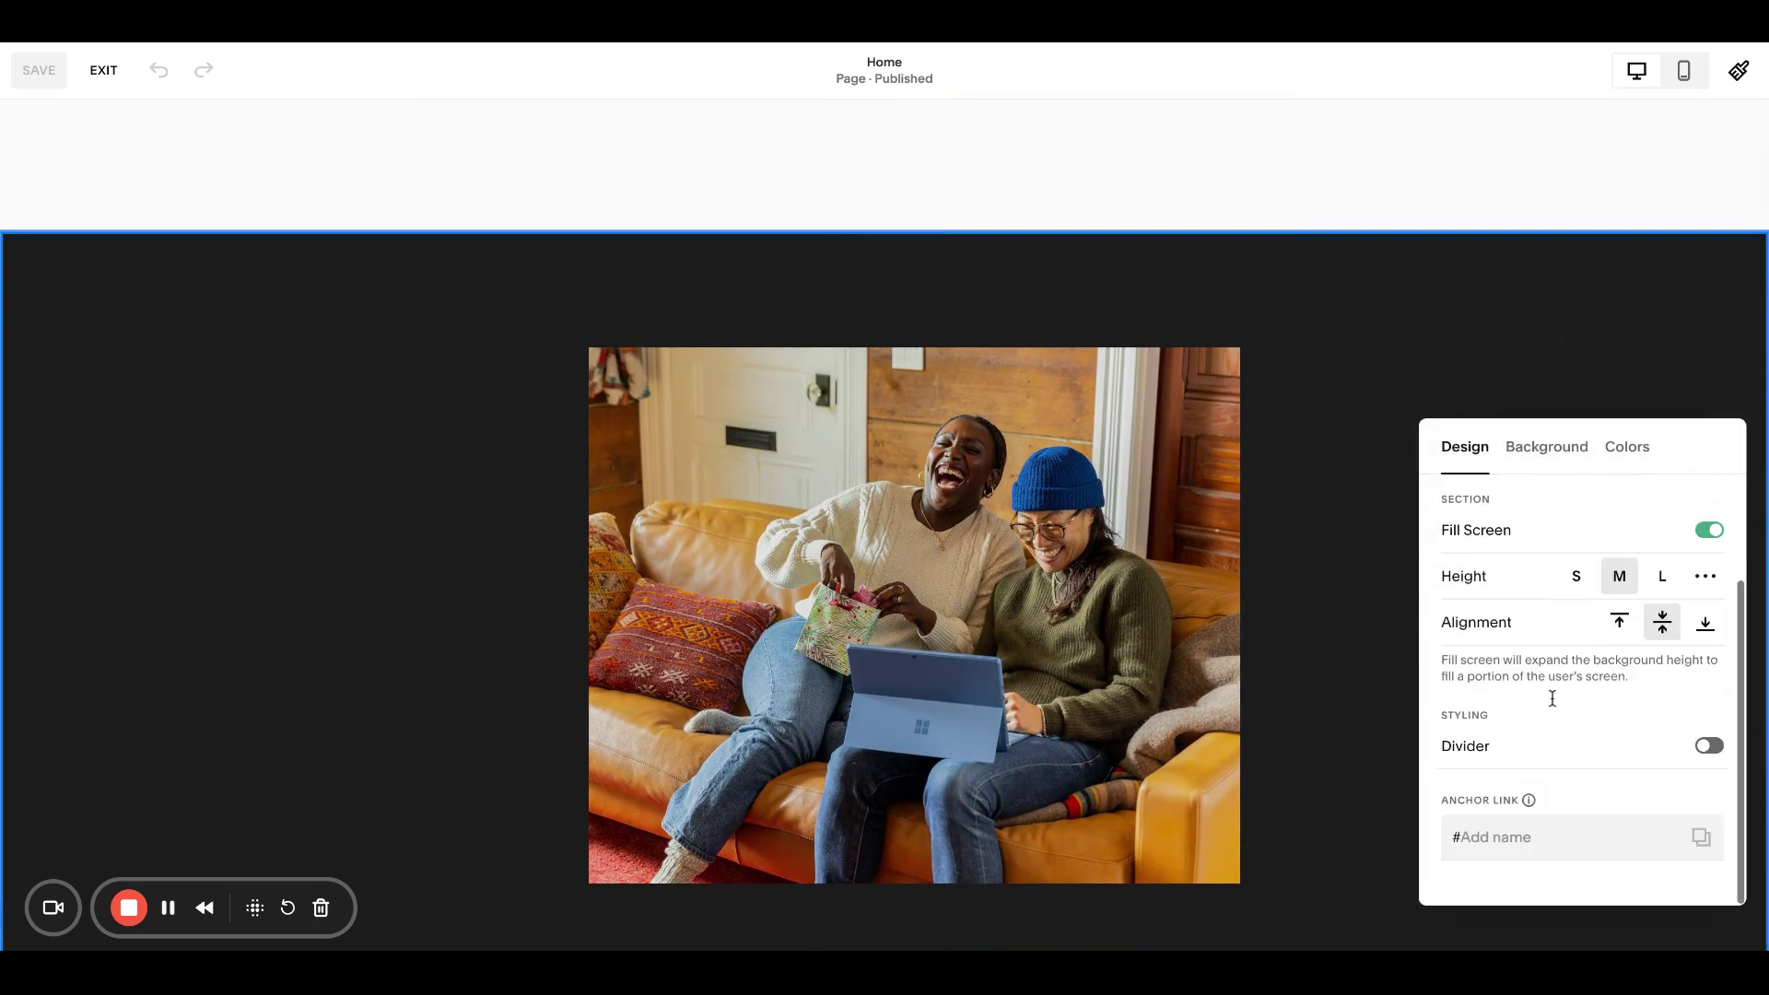
{"action": "left_click", "coordinate": [1561, 828]}
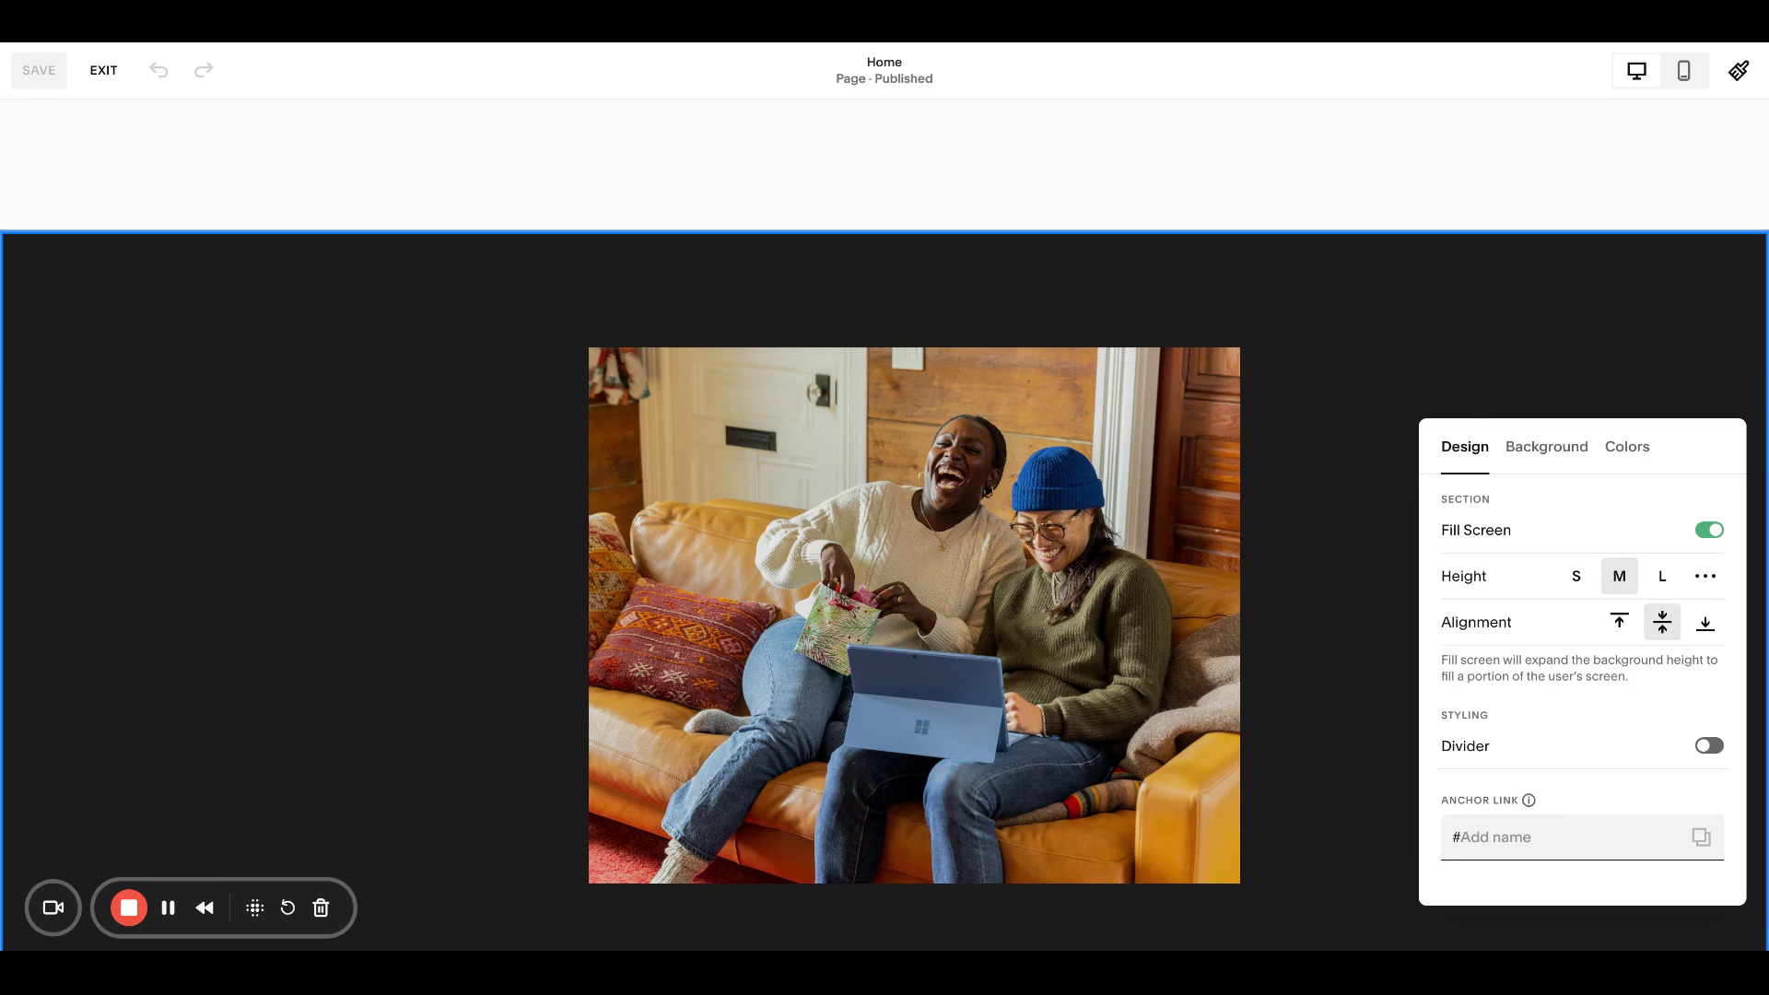
{"action": "type", "text": "reveal"}
{"action": "left_click", "coordinate": [1244, 733]}
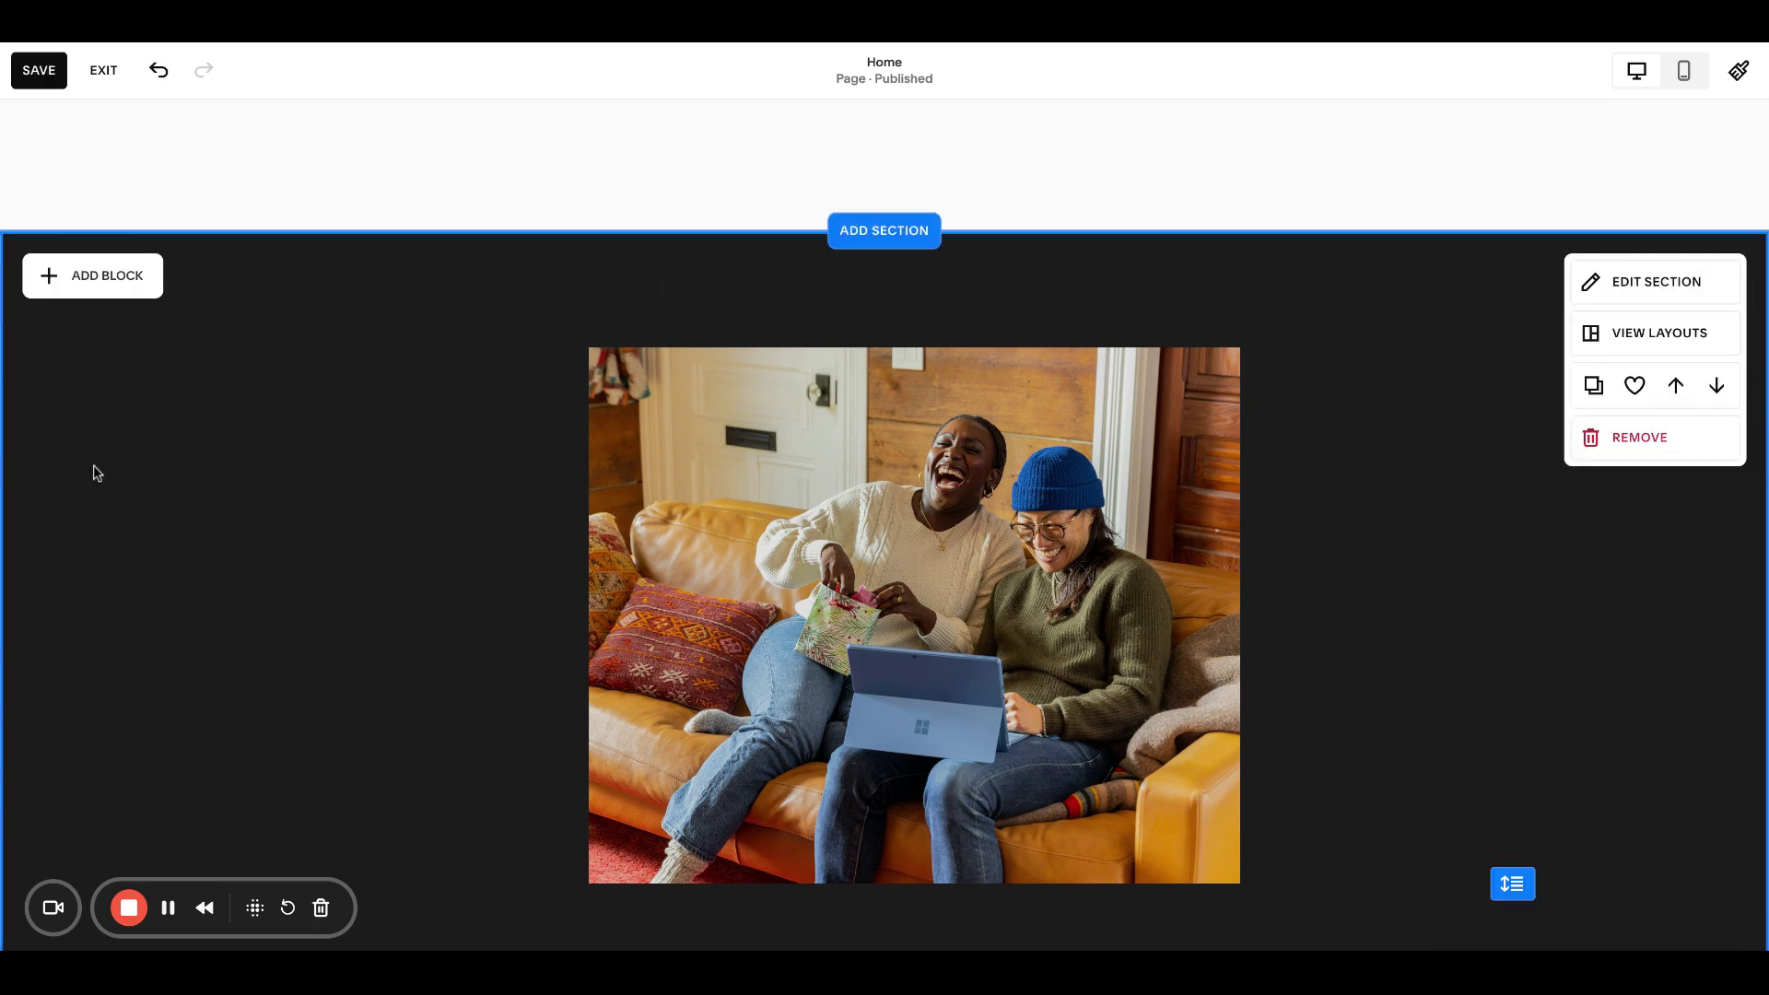
Step: Add a Code block to the photo section and shorten its height
{"action": "left_click", "coordinate": [115, 280]}
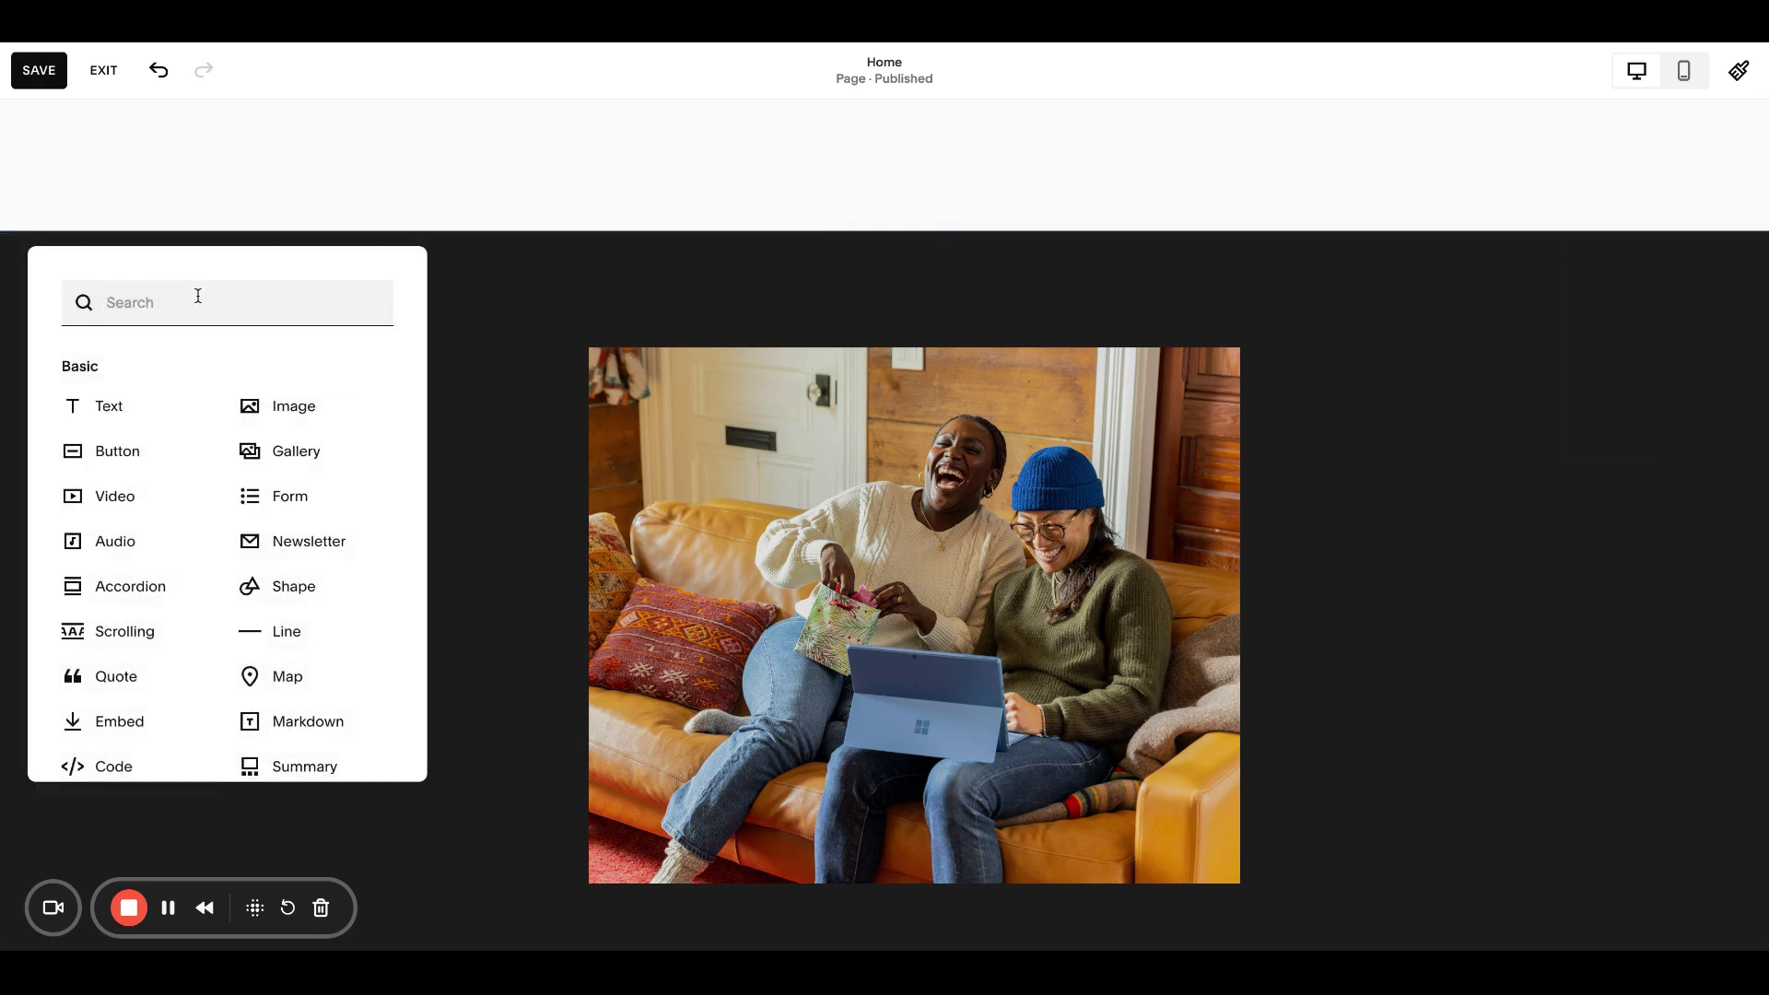
{"action": "type", "text": "code"}
{"action": "left_click", "coordinate": [134, 415]}
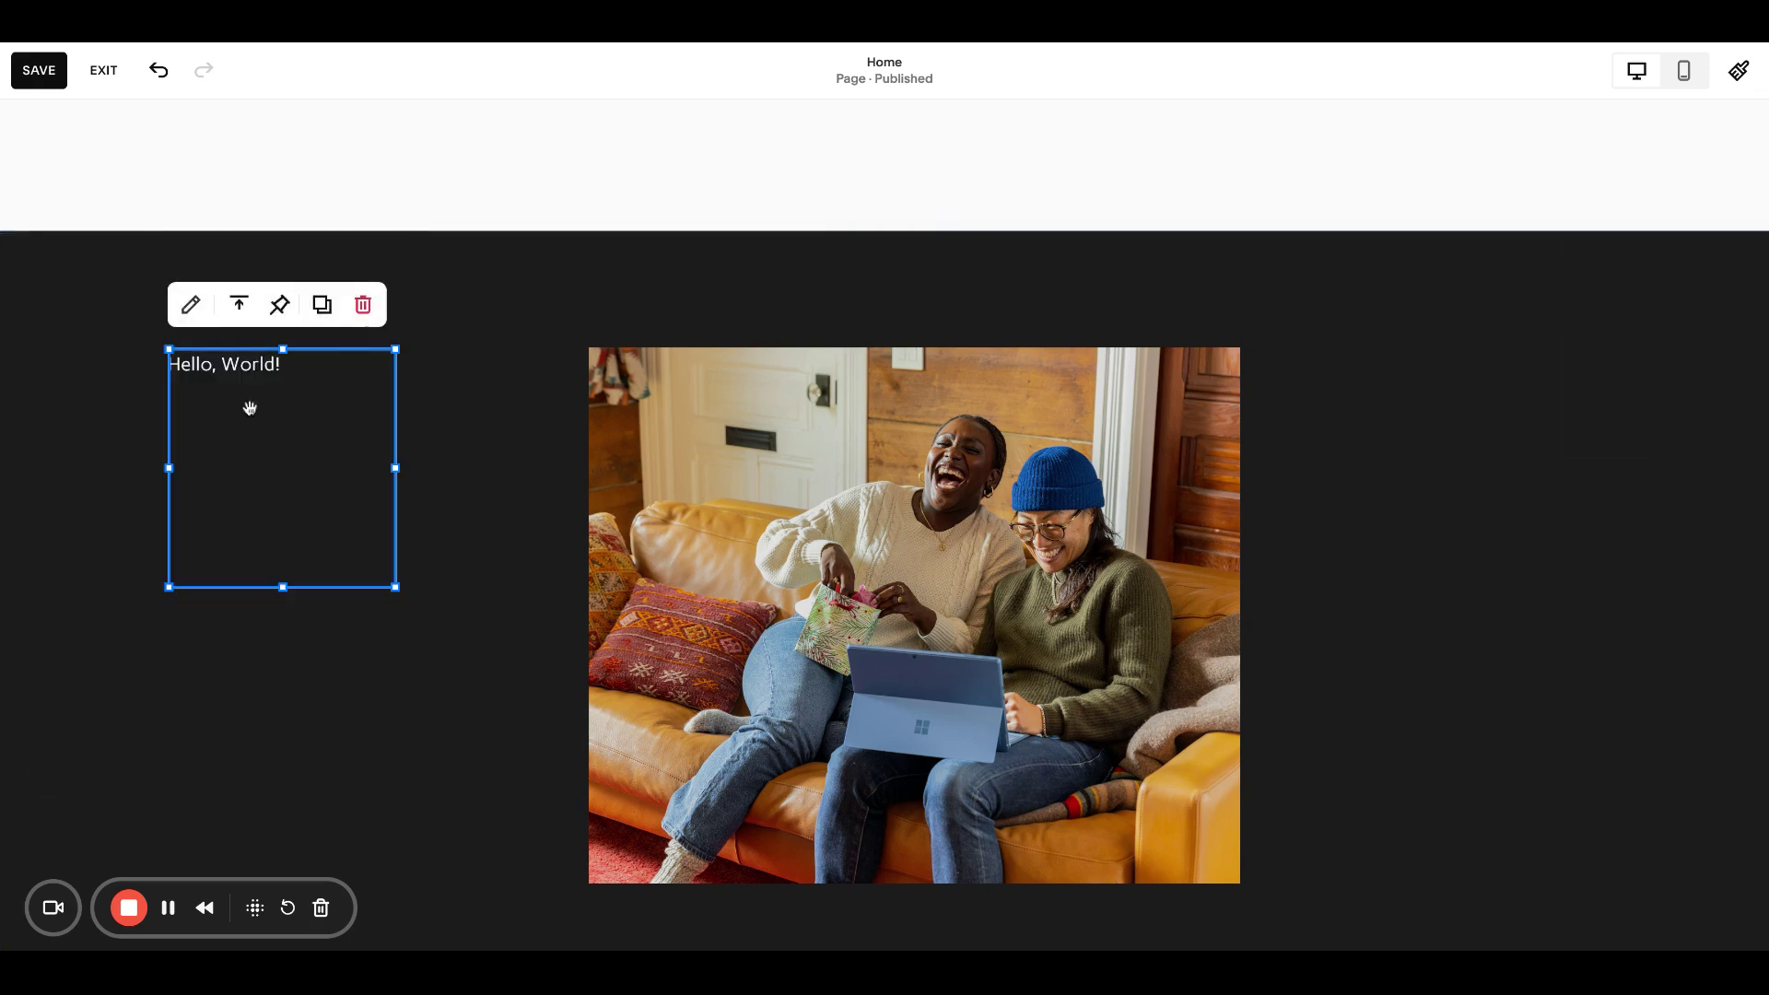
{"action": "left_click_drag", "start_coordinate": [282, 587], "coordinate": [282, 419]}
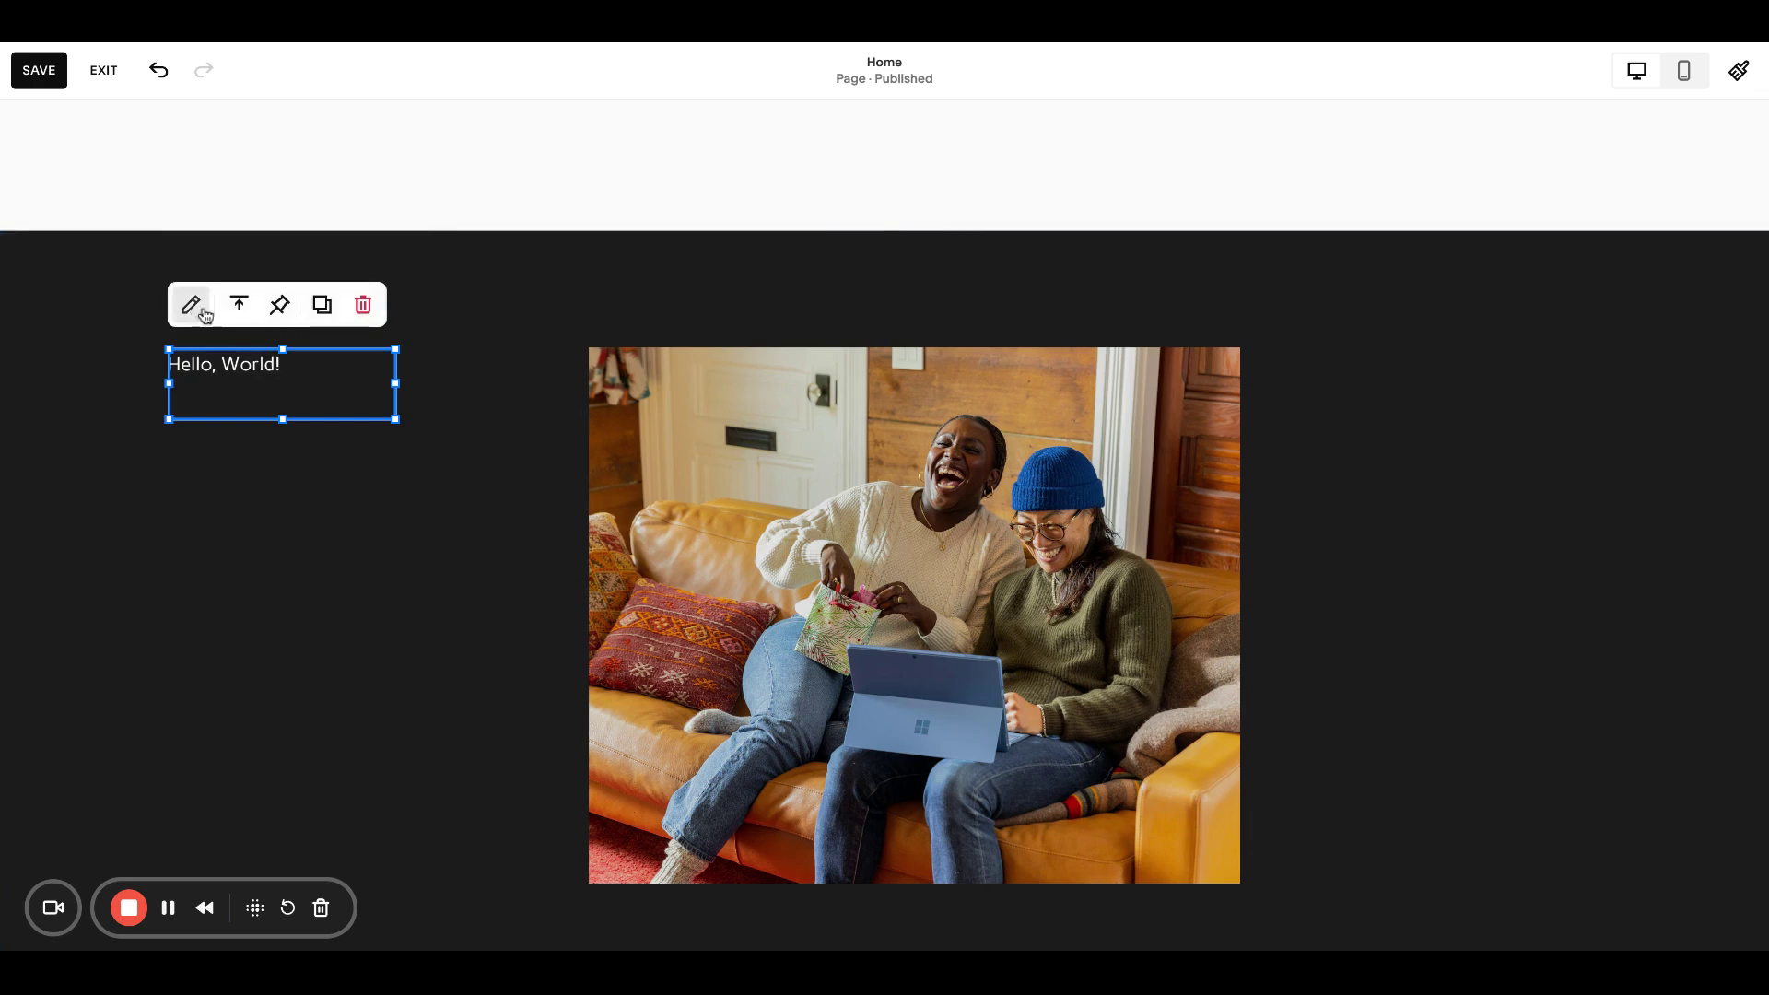
Step: Replace the sample Hello, World! code with a reveal div and retype it on a new line
{"action": "left_click", "coordinate": [192, 306]}
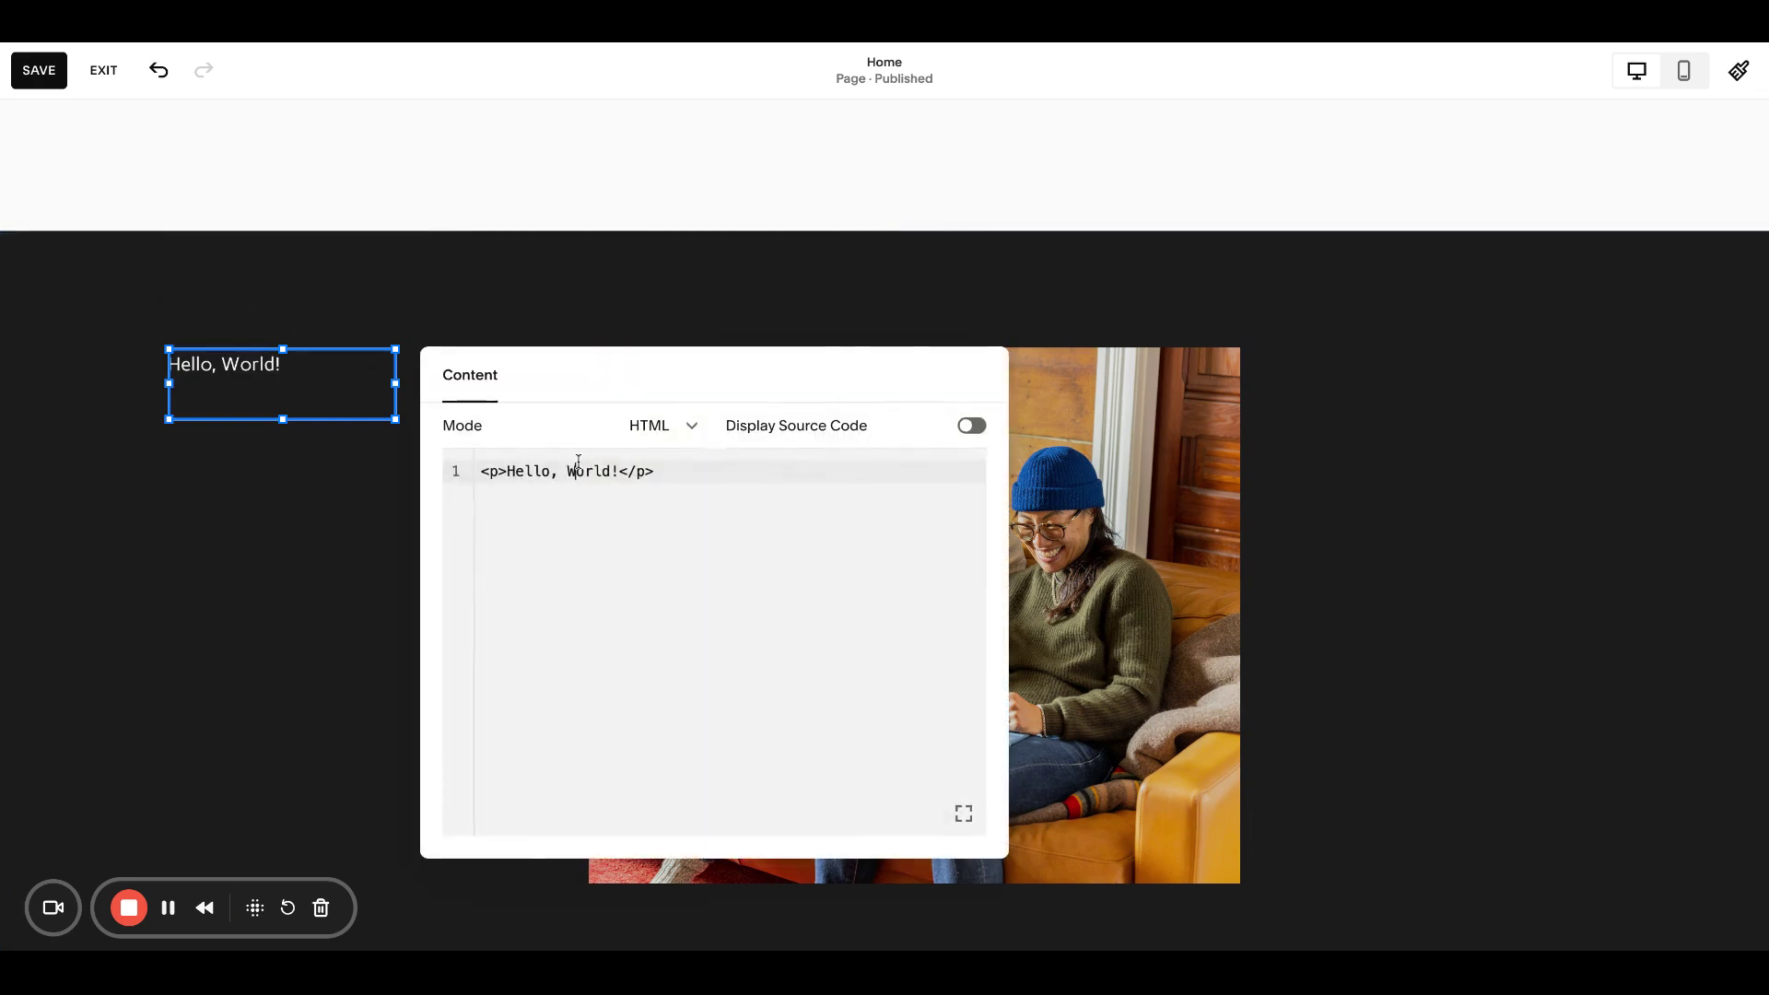
{"action": "key", "text": "ctrl+a"}
{"action": "type", "text": "<div id=\"reveal\"></div>"}
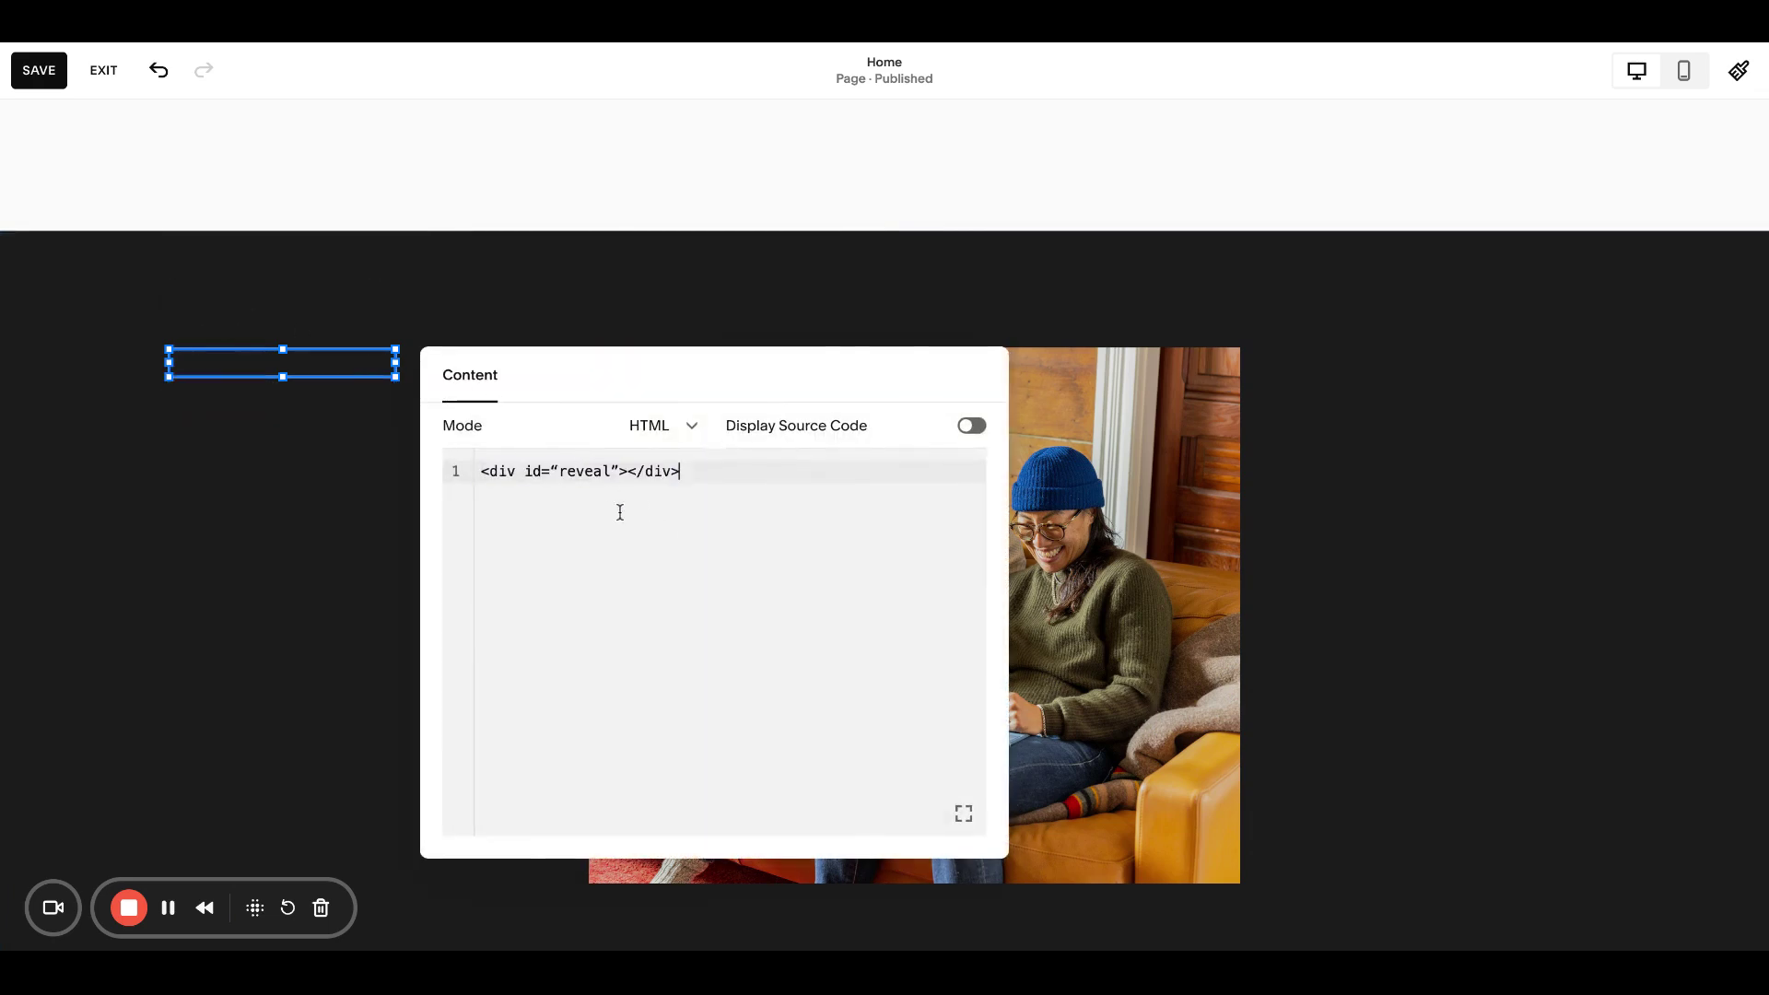
{"action": "double_click", "coordinate": [606, 474]}
{"action": "left_click", "coordinate": [693, 480]}
{"action": "key", "text": "Return"}
{"action": "type", "text": "<div id="}
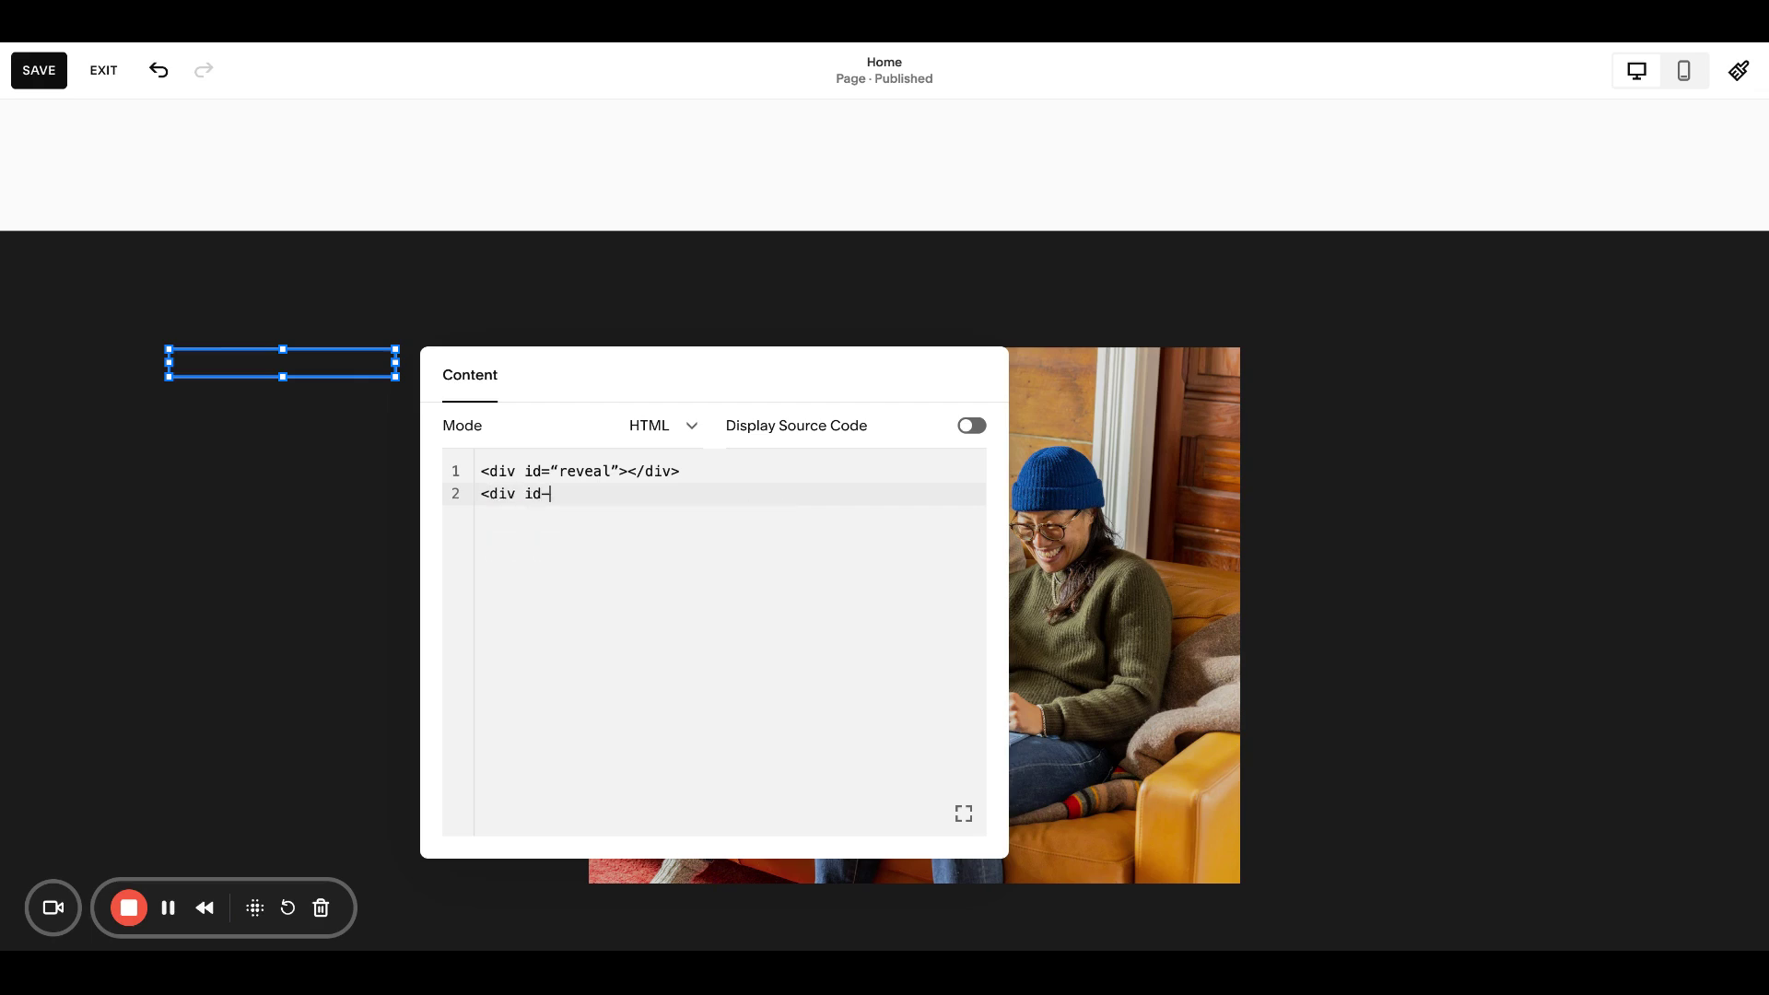
{"action": "type", "text": "=\""}
{"action": "type", "text": "\"reveal"}
{"action": "type", "text": "><"}
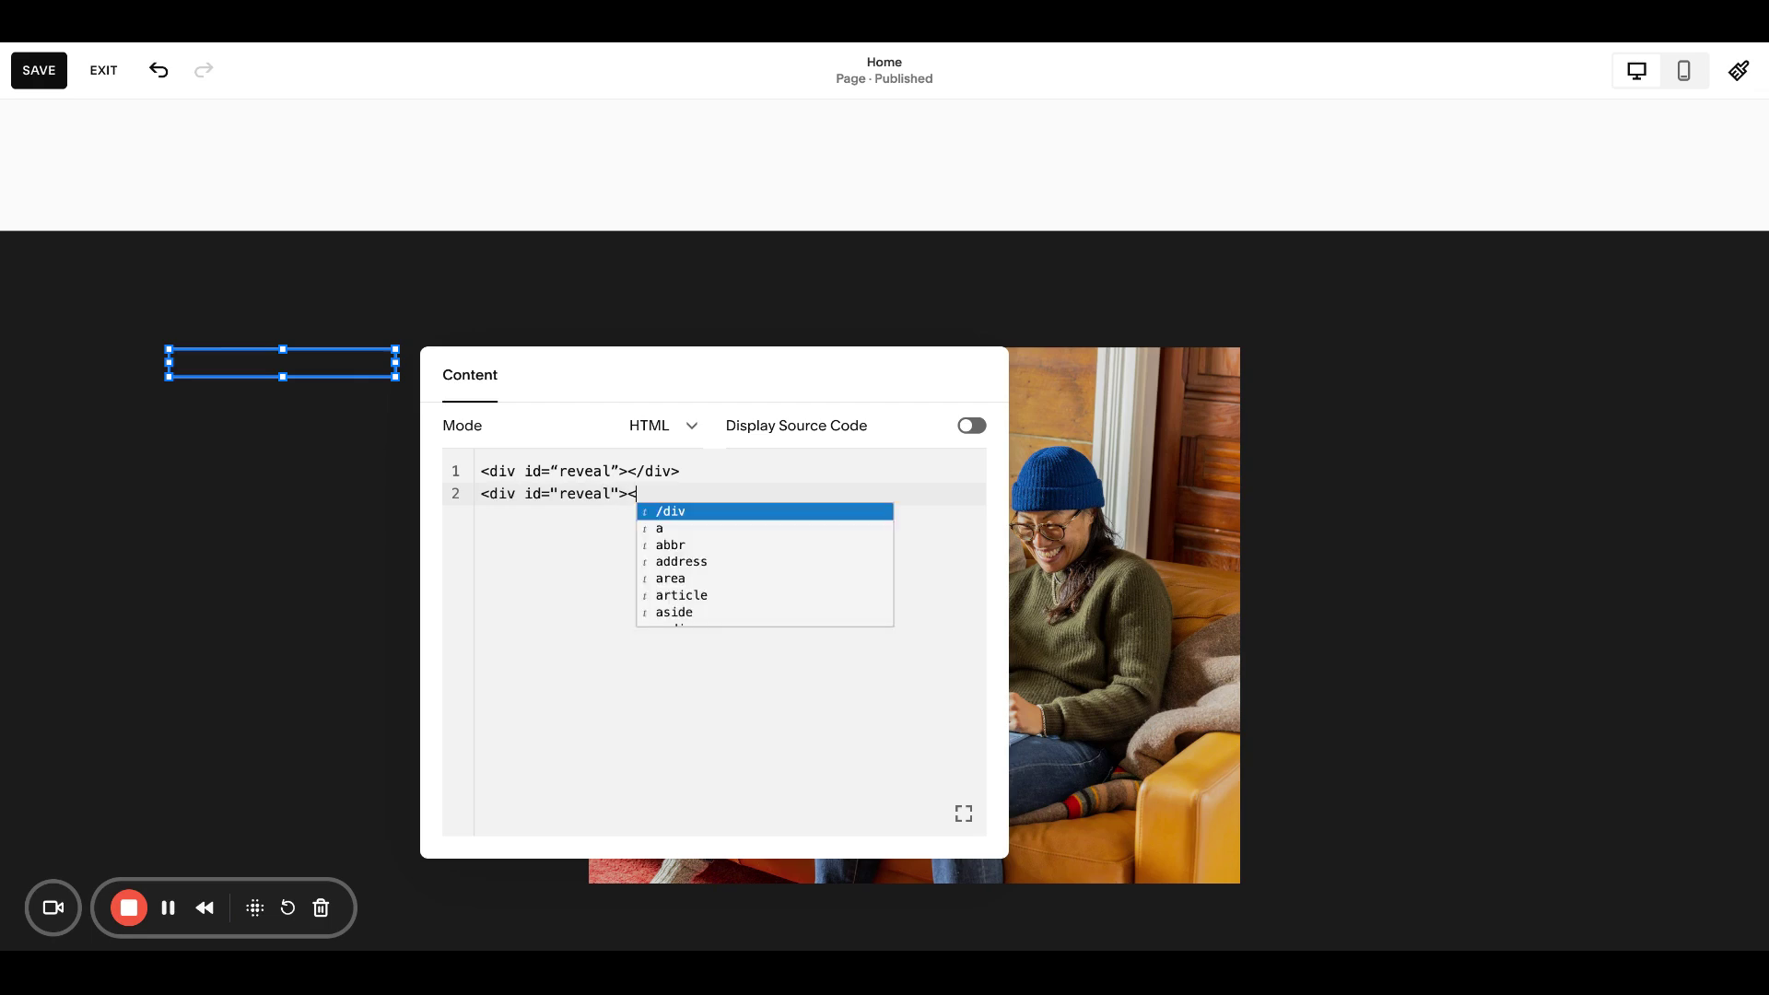
{"action": "type", "text": ".di/d"}
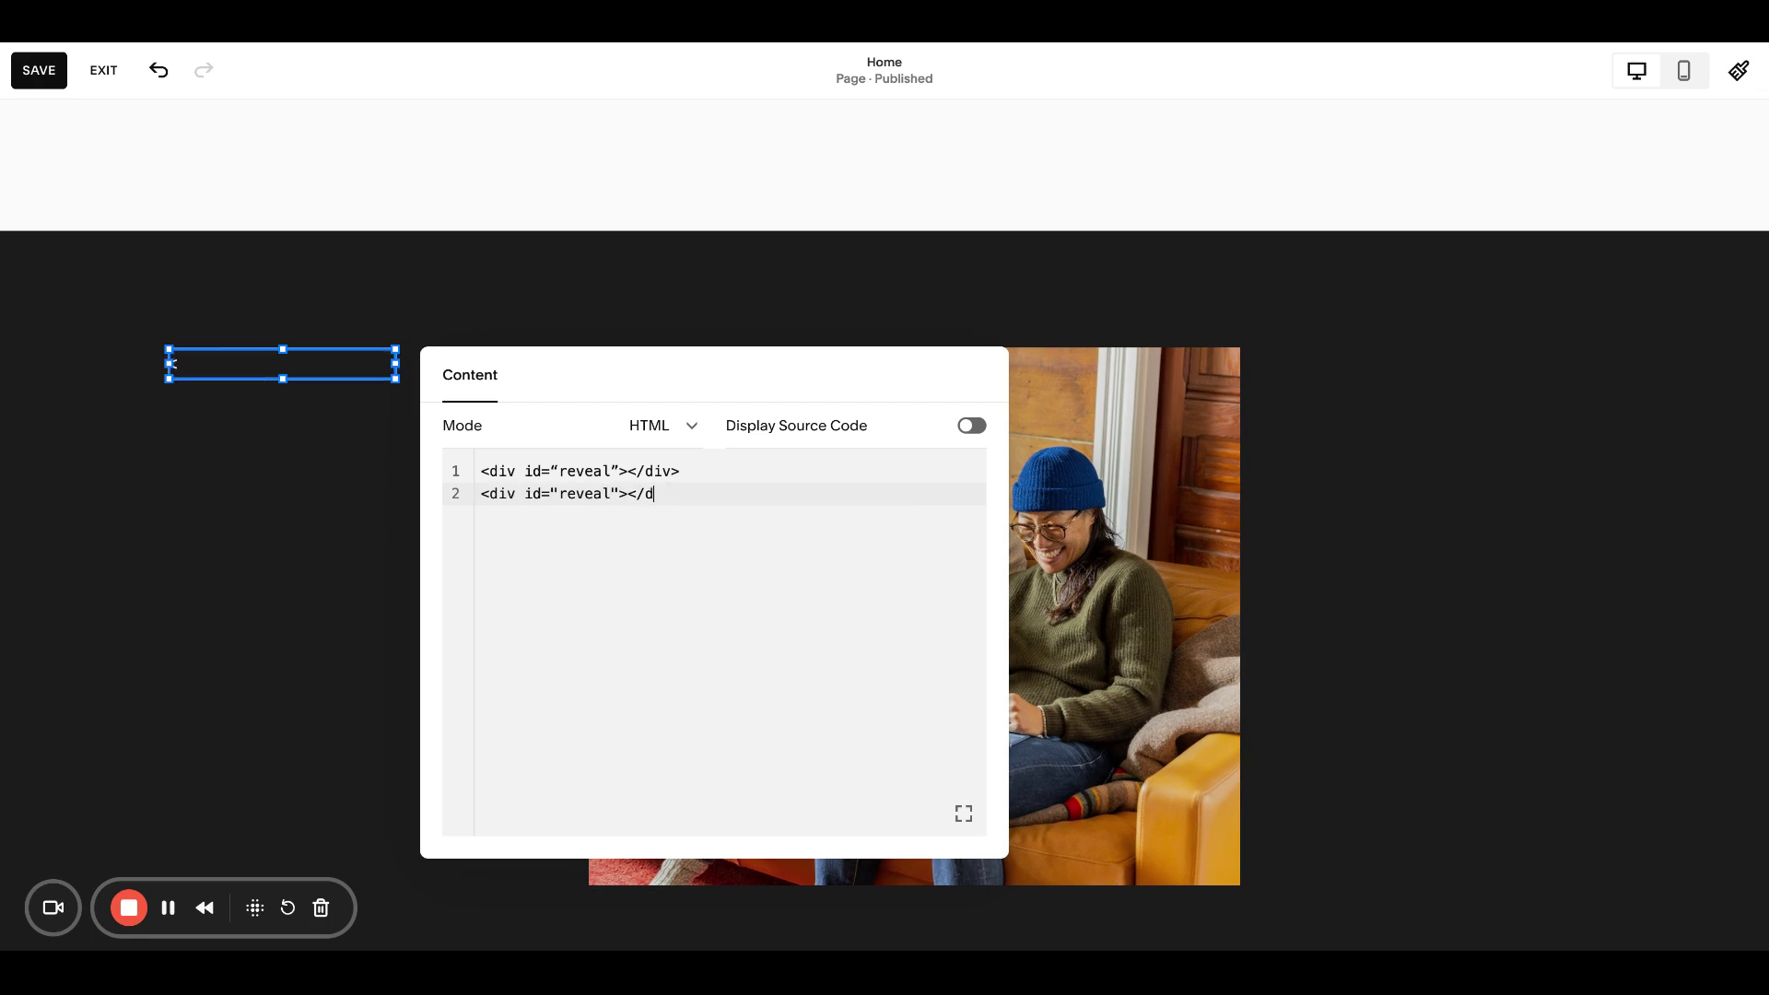
{"action": "type", "text": "viv>"}
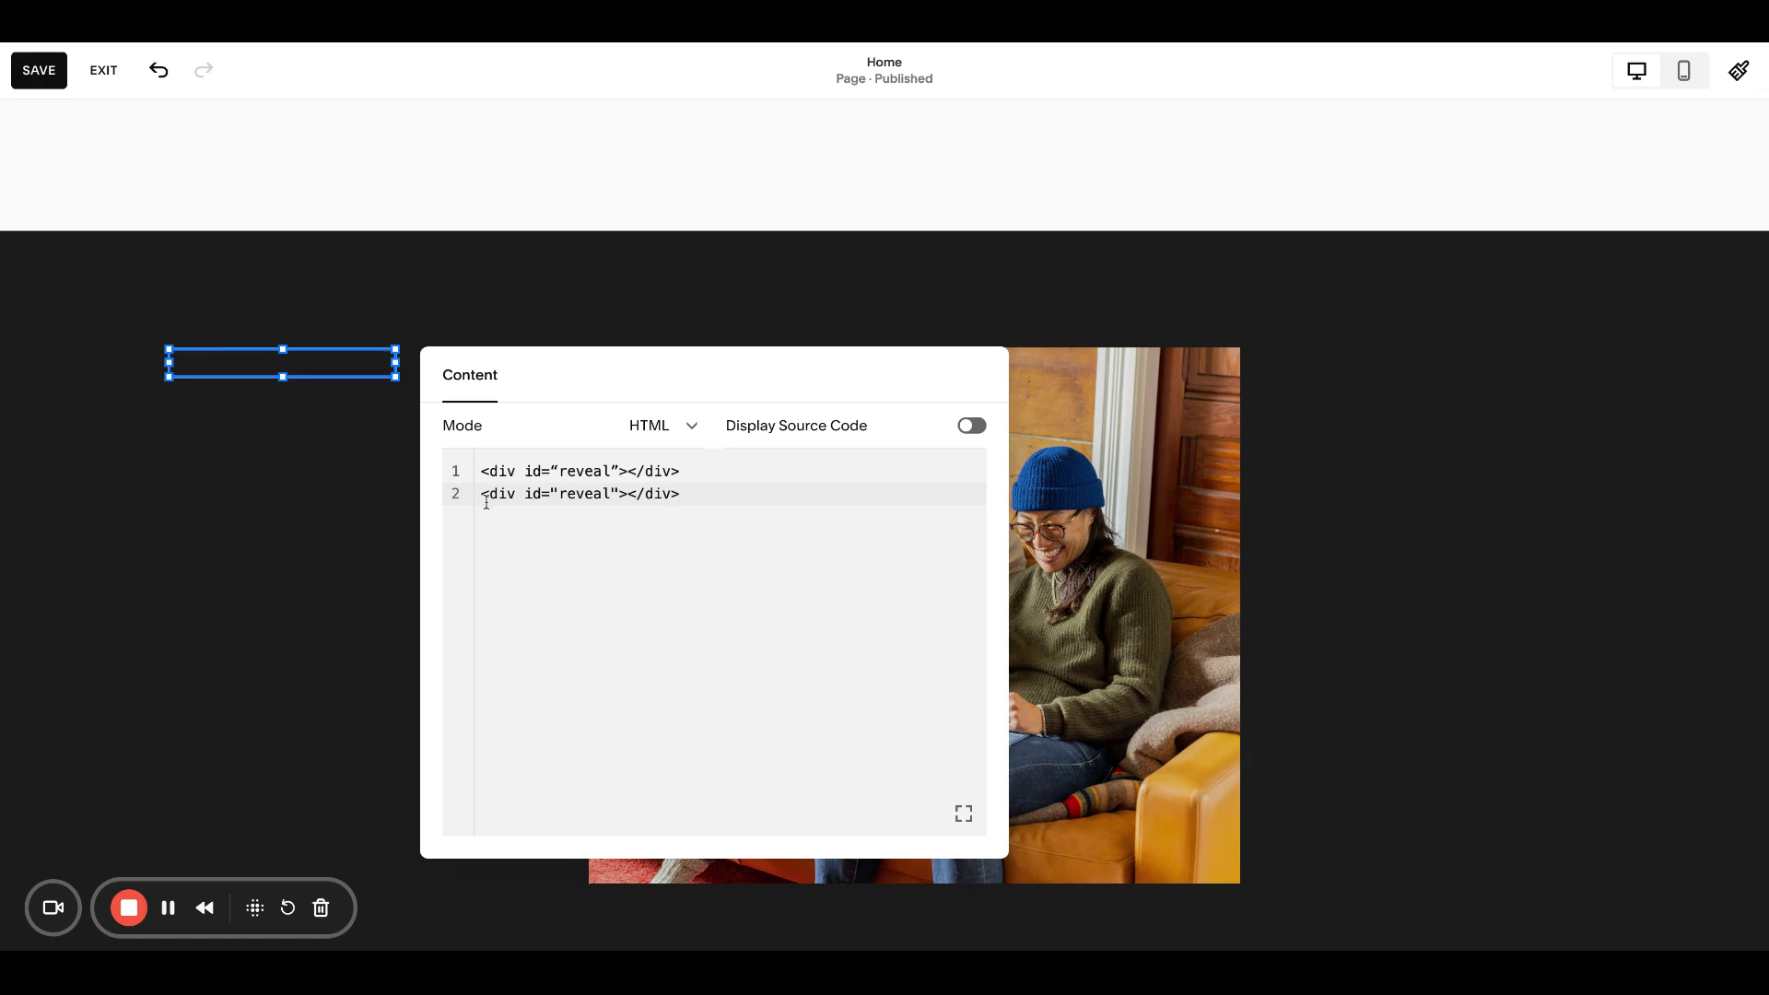
Step: Delete both div lines from the code block and close its editor
{"action": "left_click_drag", "start_coordinate": [487, 503], "coordinate": [481, 471]}
{"action": "key", "text": "BackSpace"}
{"action": "key", "text": "ctrl+a"}
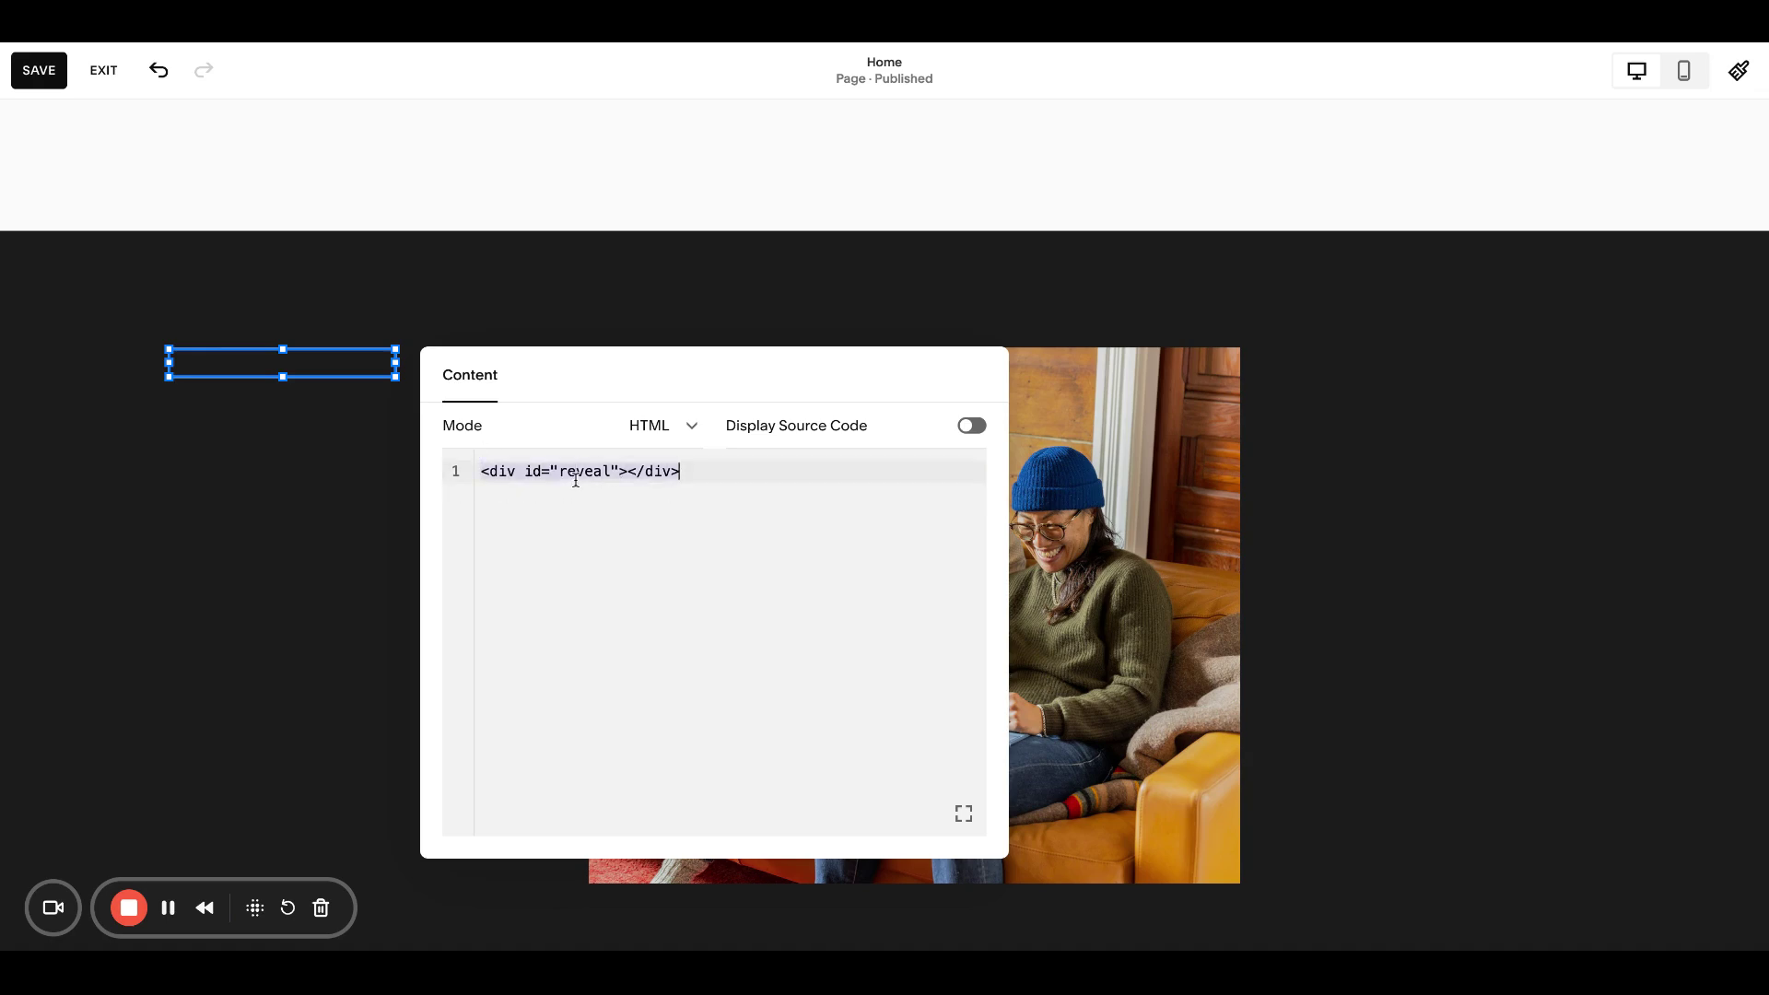
{"action": "key", "text": "BackSpace"}
{"action": "left_click", "coordinate": [320, 480]}
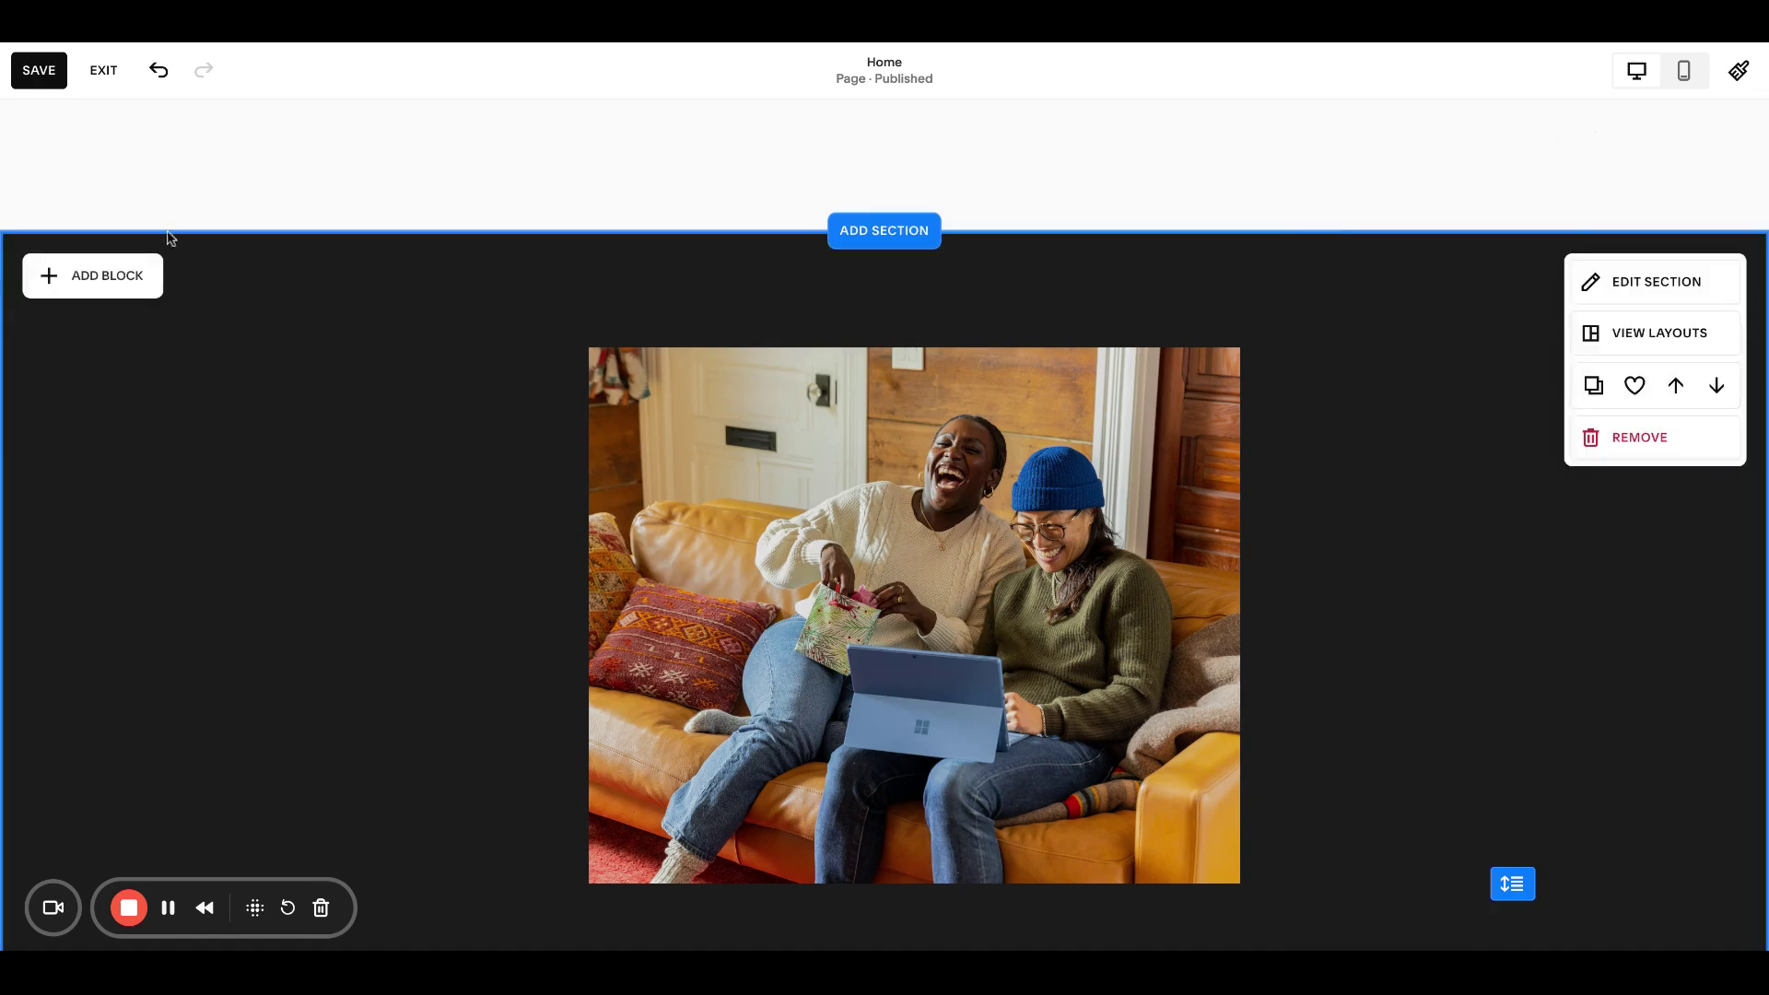
Step: Save the Home page changes and exit the page editor
{"action": "left_click", "coordinate": [1592, 283]}
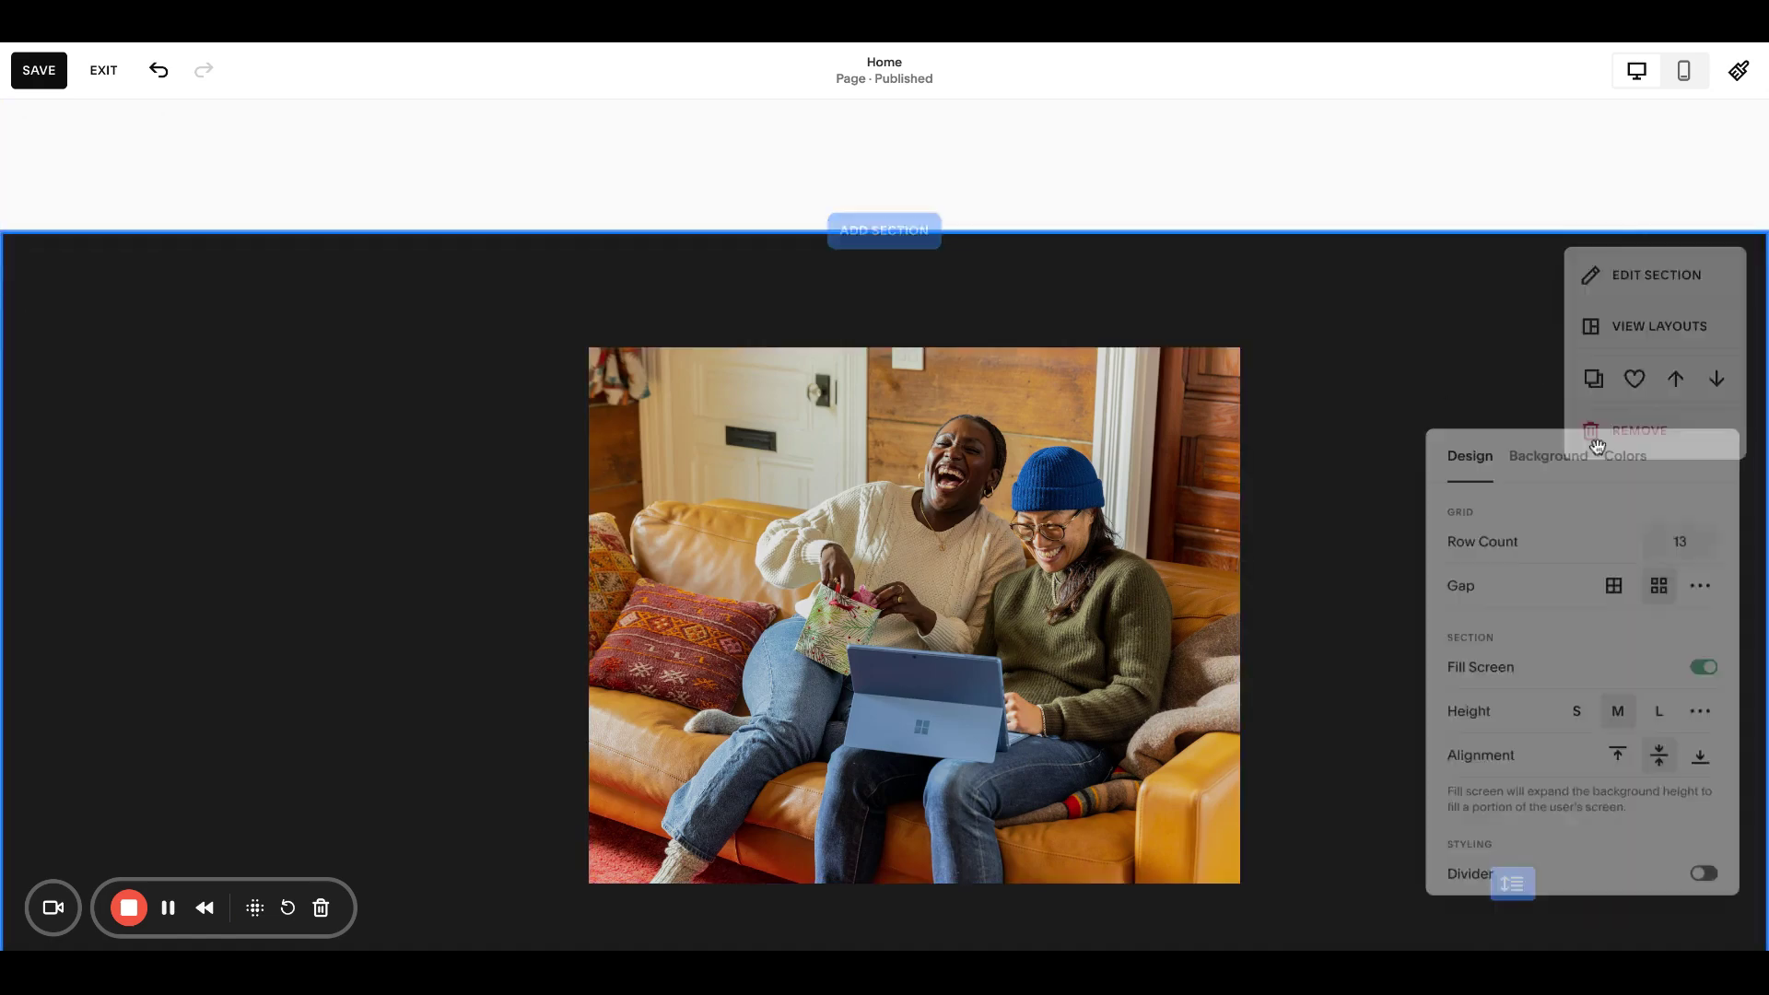
{"action": "scroll", "coordinate": [1595, 506], "scroll_direction": "down", "scroll_amount": 2}
{"action": "left_click", "coordinate": [359, 517]}
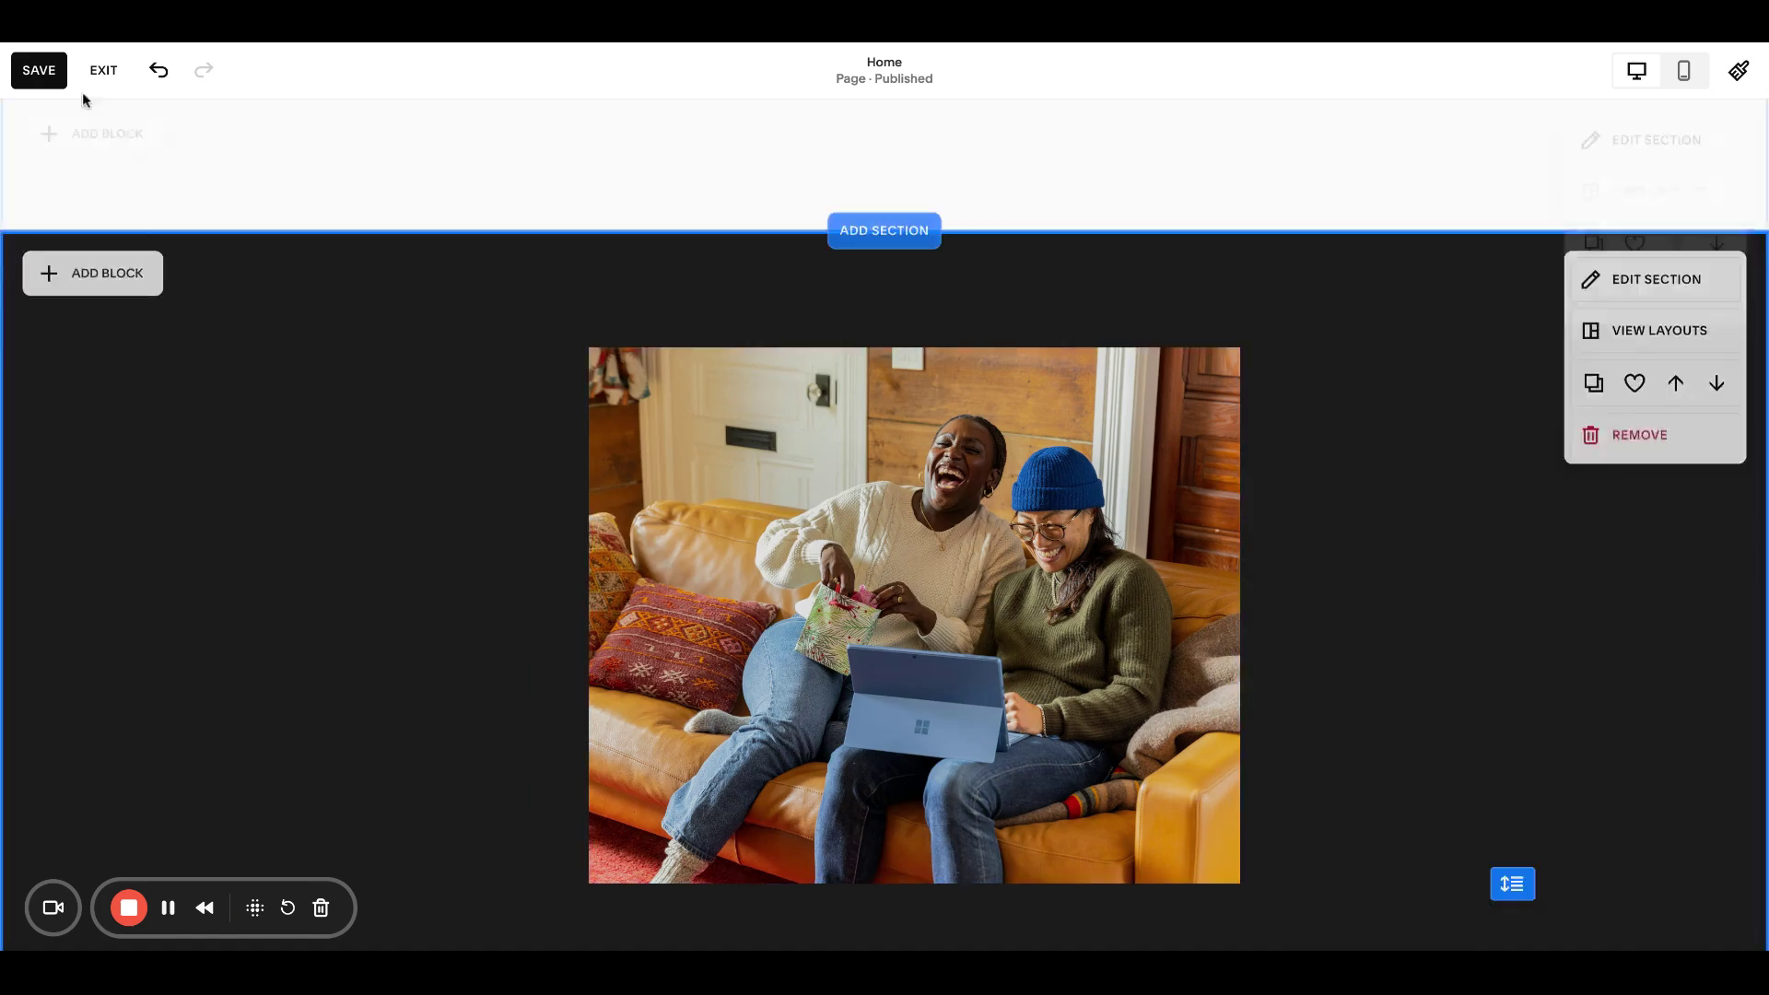
{"action": "left_click", "coordinate": [57, 71]}
{"action": "left_click", "coordinate": [103, 70]}
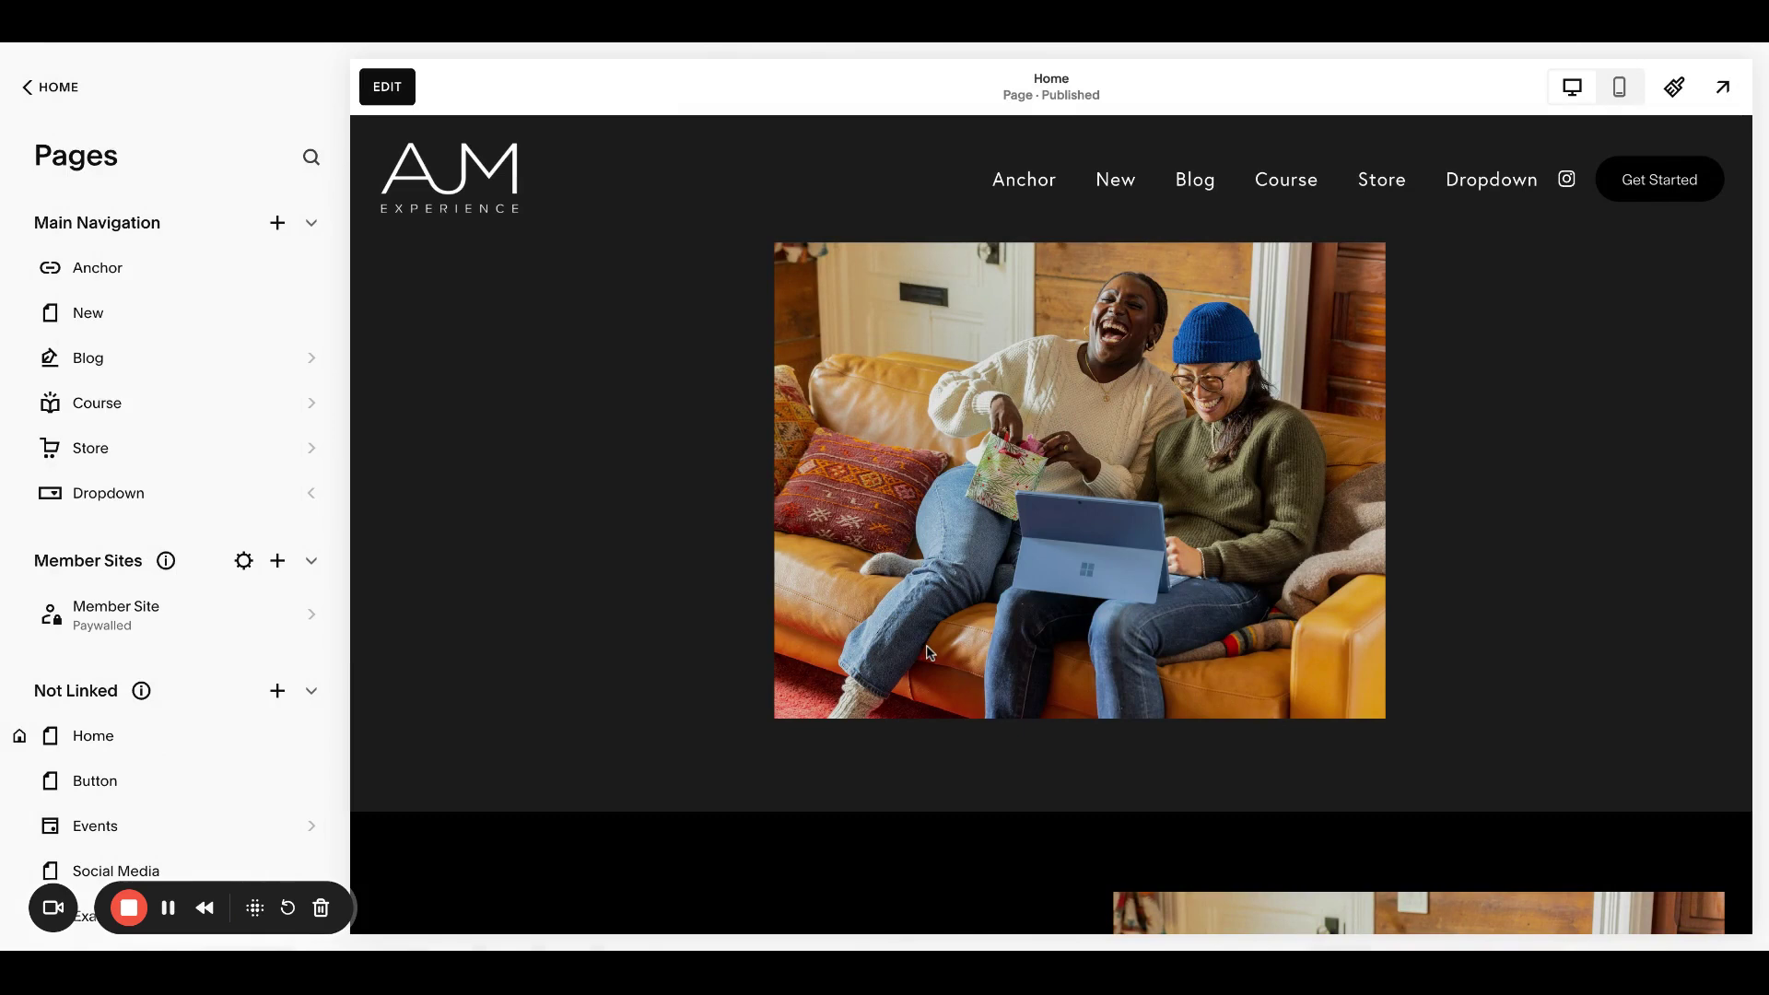
Step: Open Custom CSS from Website Tools, ready to type in the empty editor
{"action": "scroll", "coordinate": [192, 571], "scroll_direction": "down", "scroll_amount": 3}
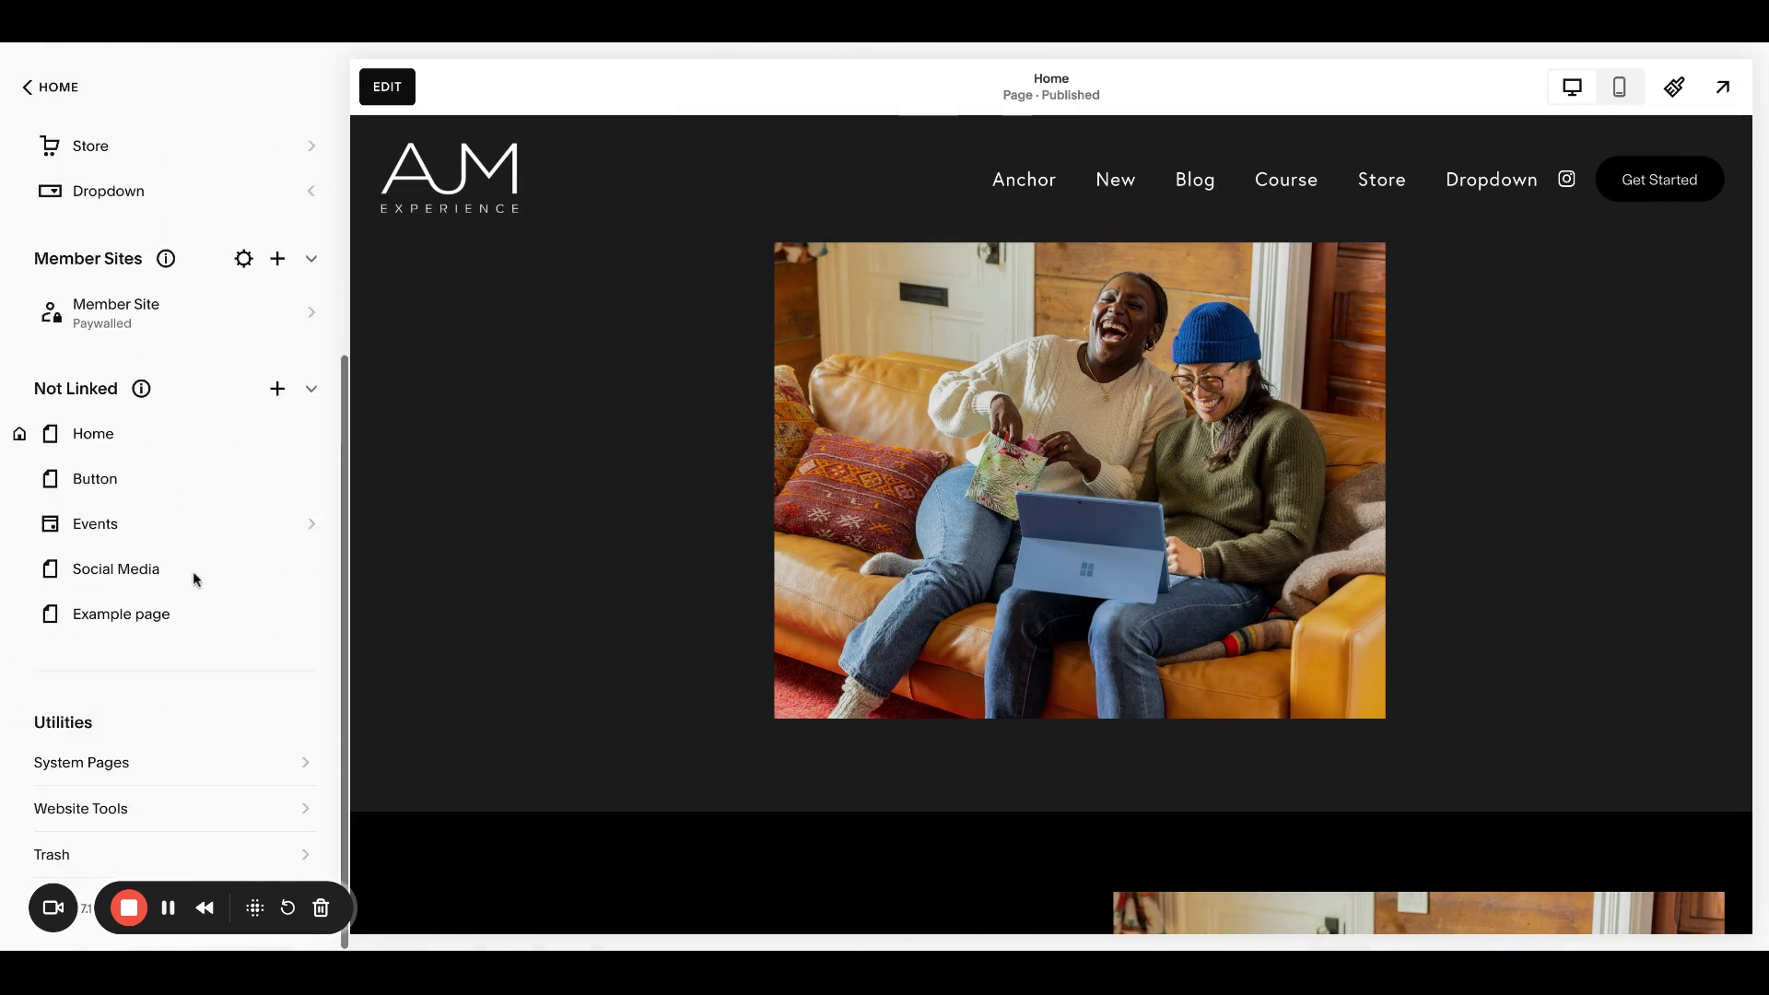
{"action": "left_click", "coordinate": [187, 822]}
{"action": "left_click", "coordinate": [158, 260]}
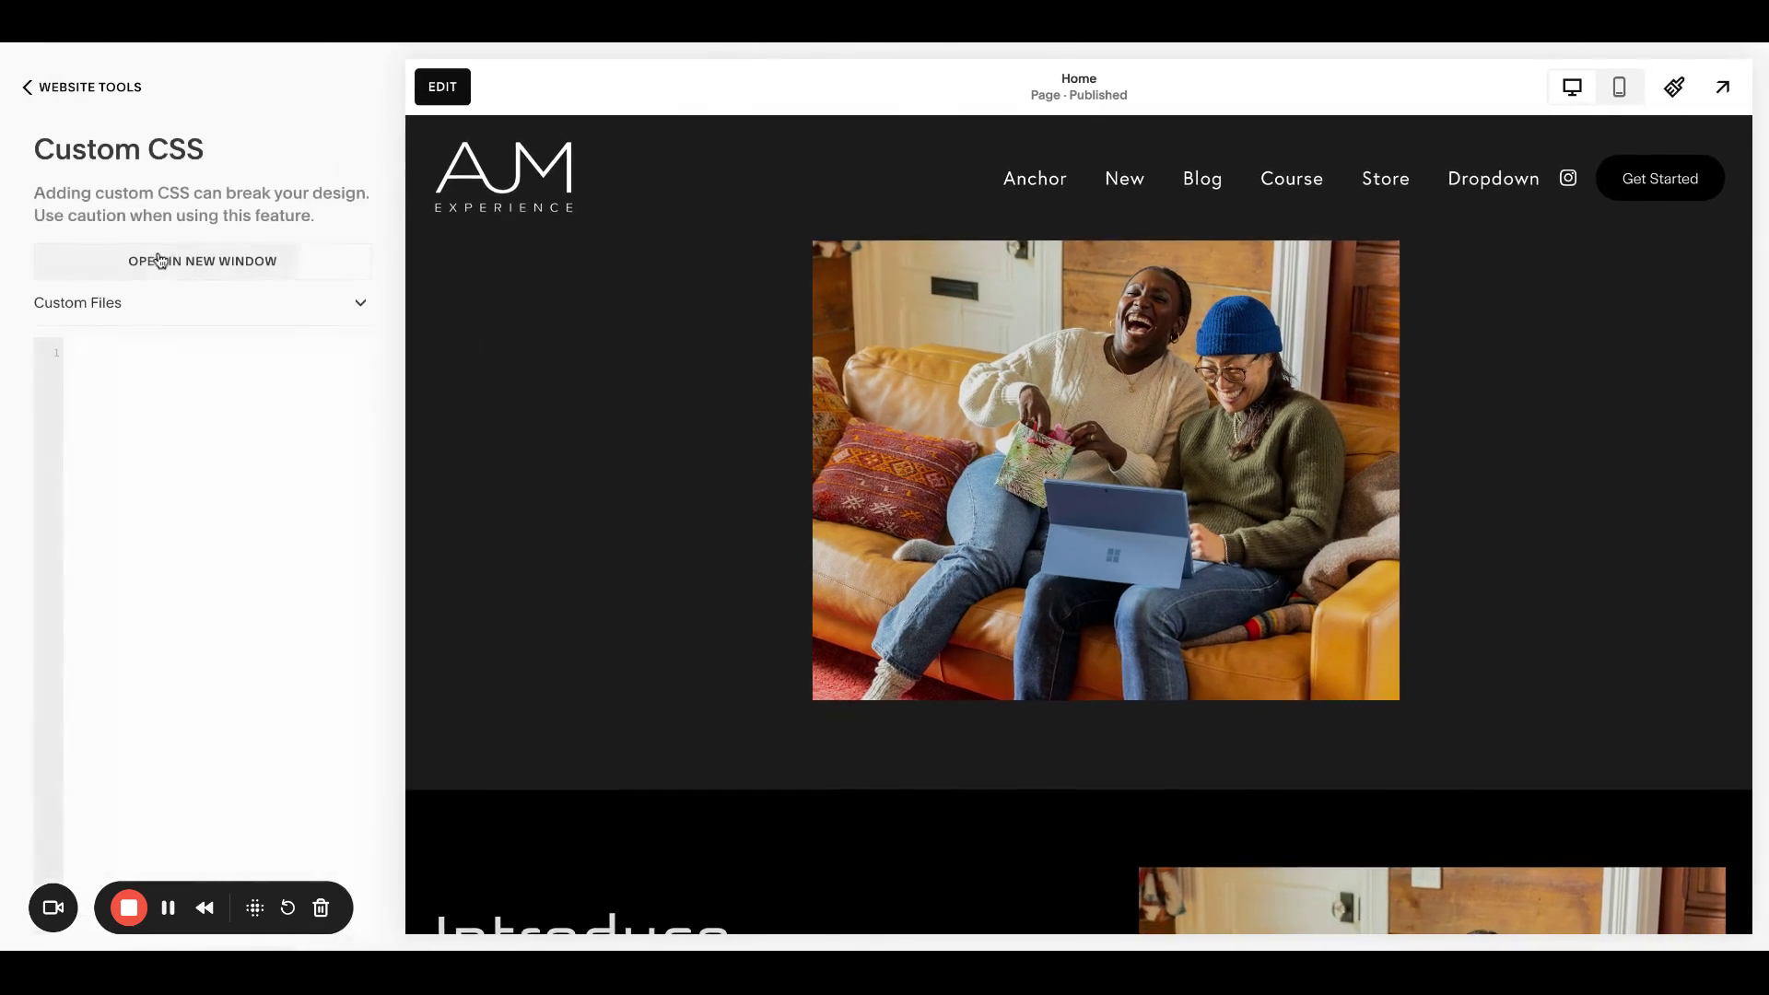
{"action": "left_click", "coordinate": [175, 387]}
Step: Paste the #reveal display: none and #reveal:target display: block rules, removing blank lines
{"action": "type", "text": "// initially hide section //  #reveal {  display: none; }  // reveal hidden section when button is clicked //  #reveal:target {  display: block; }"}
{"action": "left_click", "coordinate": [181, 377]}
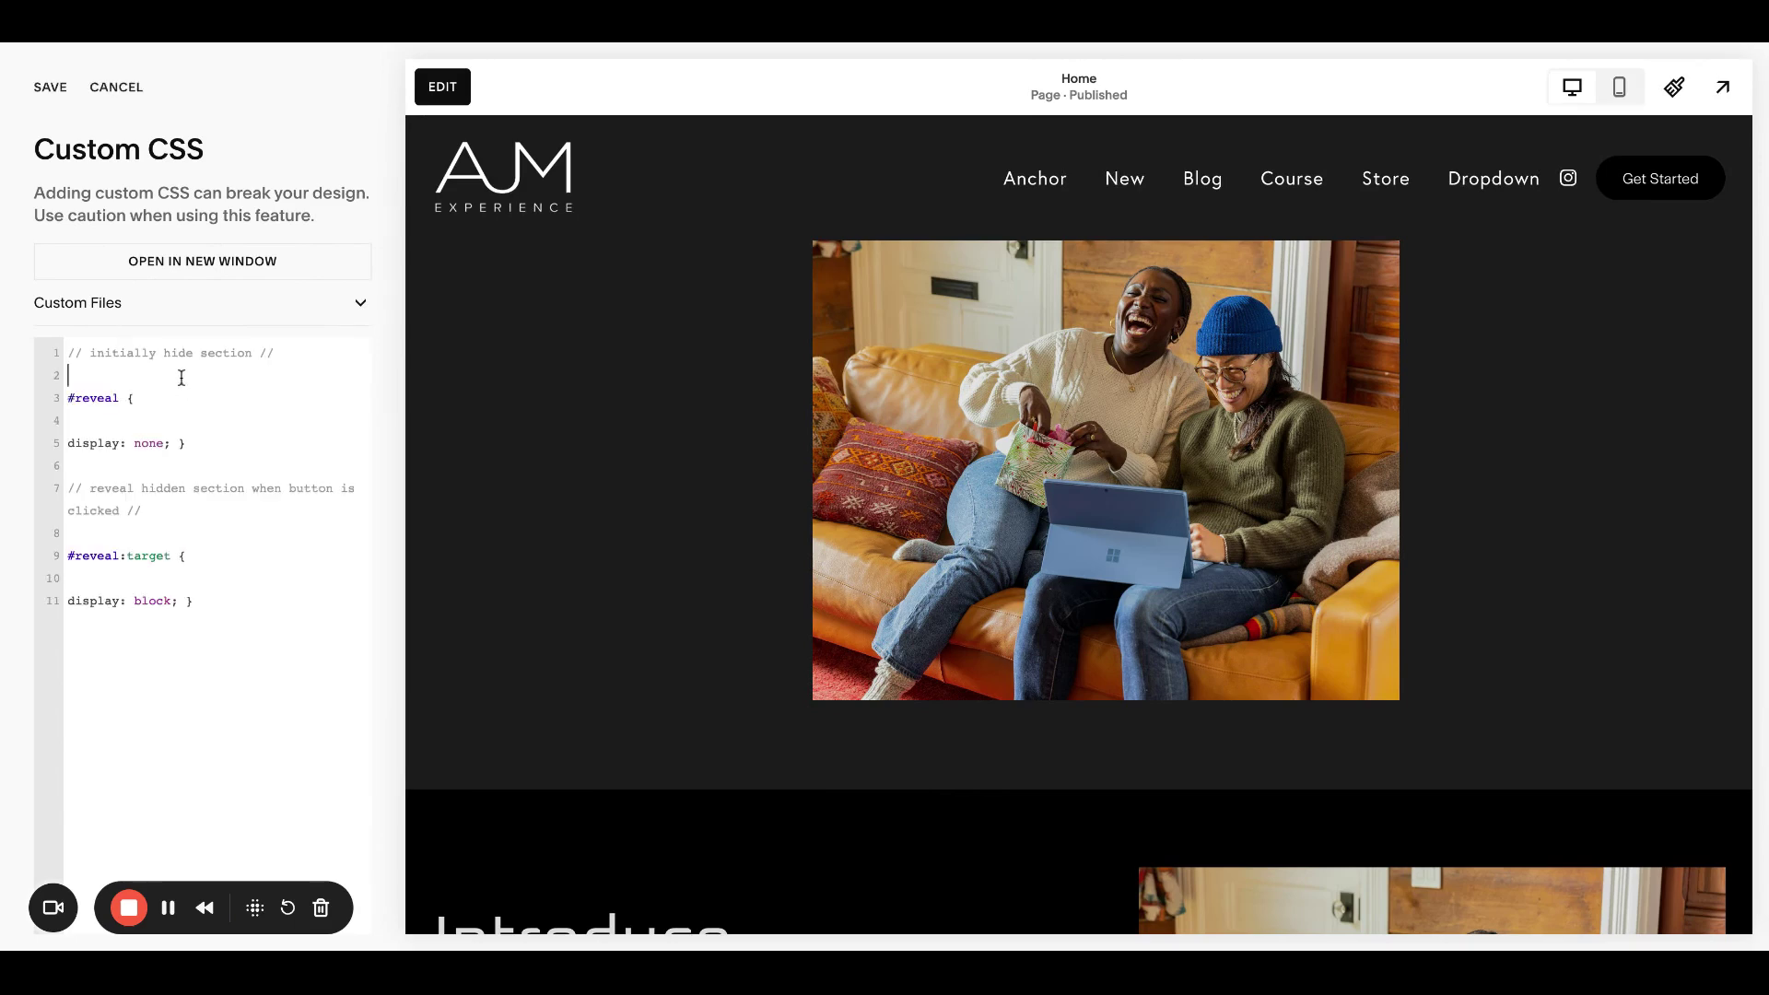
{"action": "key", "text": "Delete"}
{"action": "key", "text": "End"}
{"action": "key", "text": "Delete"}
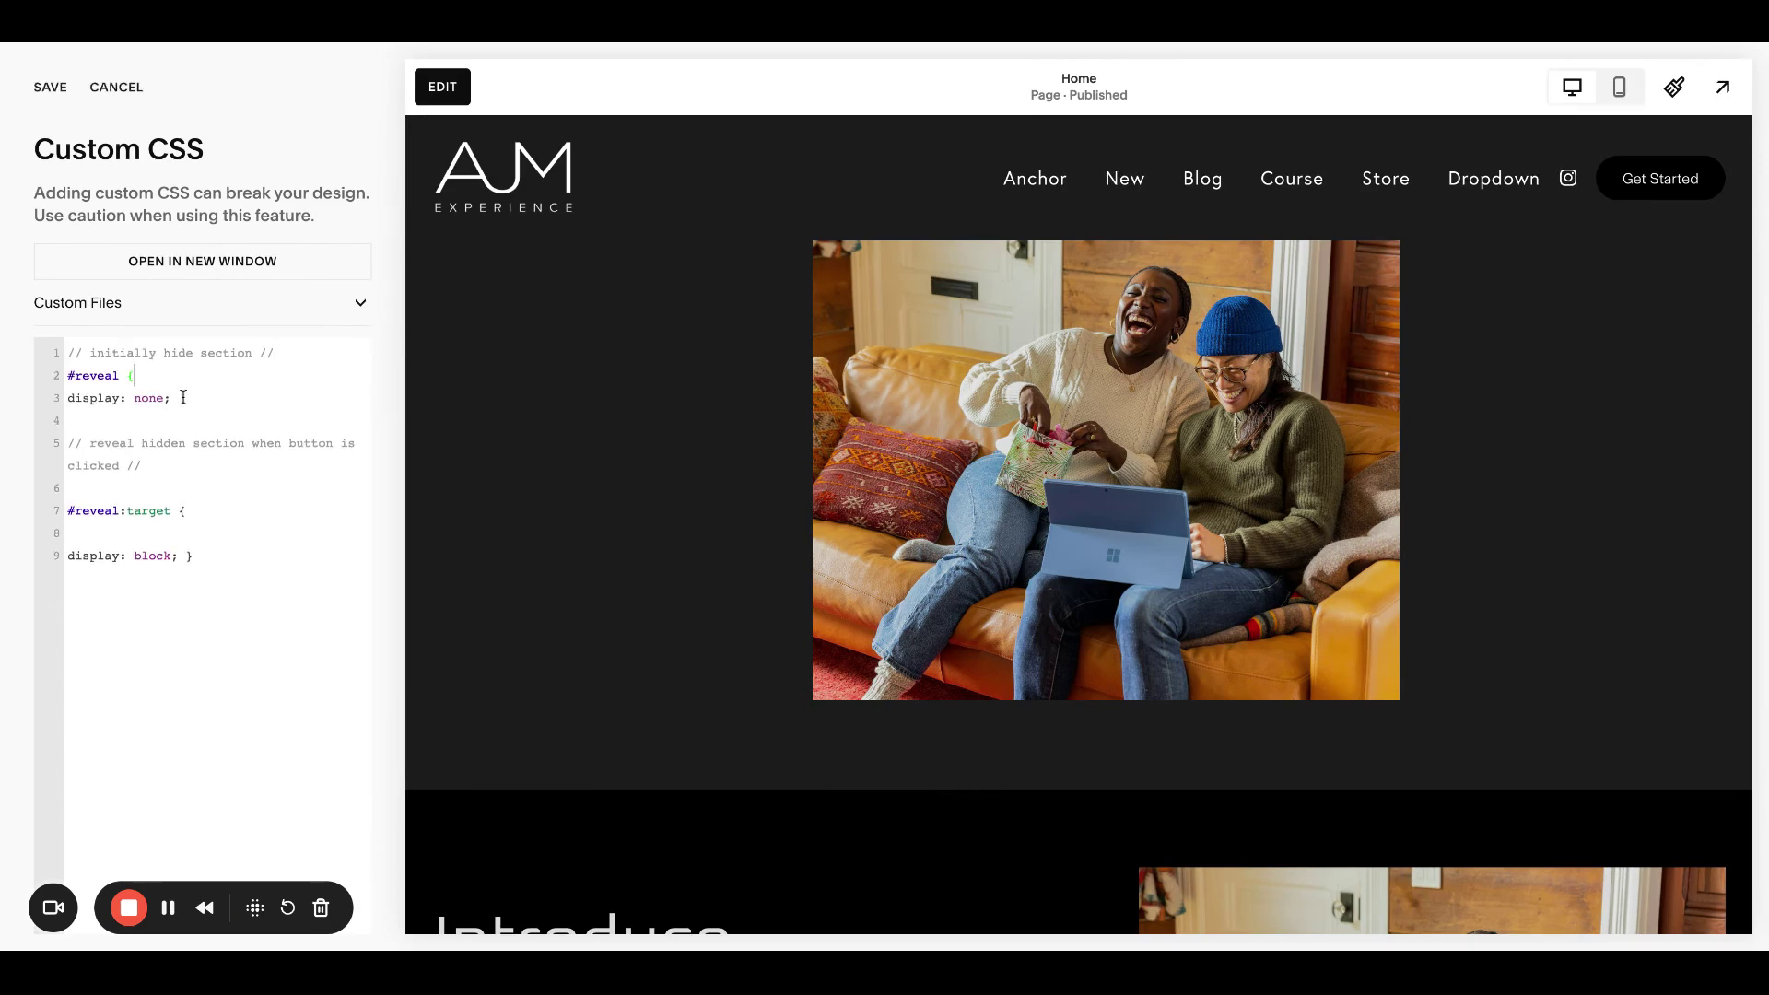
{"action": "left_click", "coordinate": [189, 486]}
{"action": "key", "text": "BackSpace"}
{"action": "key", "text": "BackSpace"}
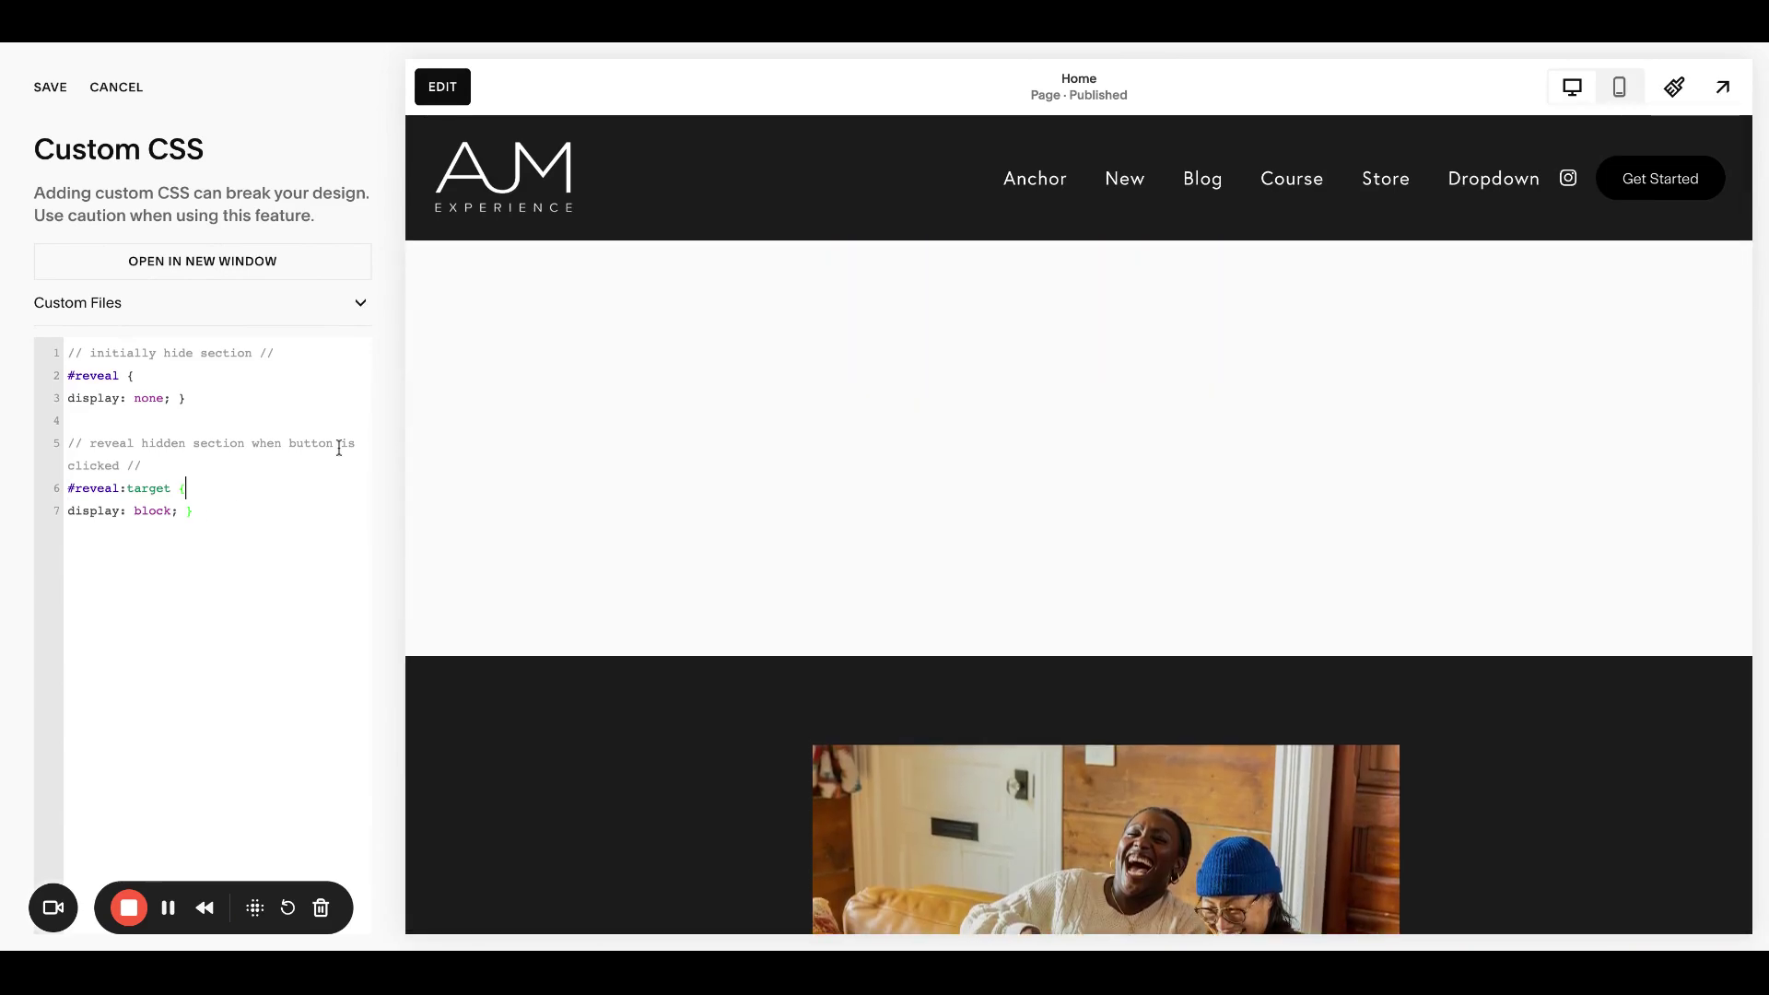
{"action": "scroll", "coordinate": [707, 539], "scroll_direction": "down", "scroll_amount": 3}
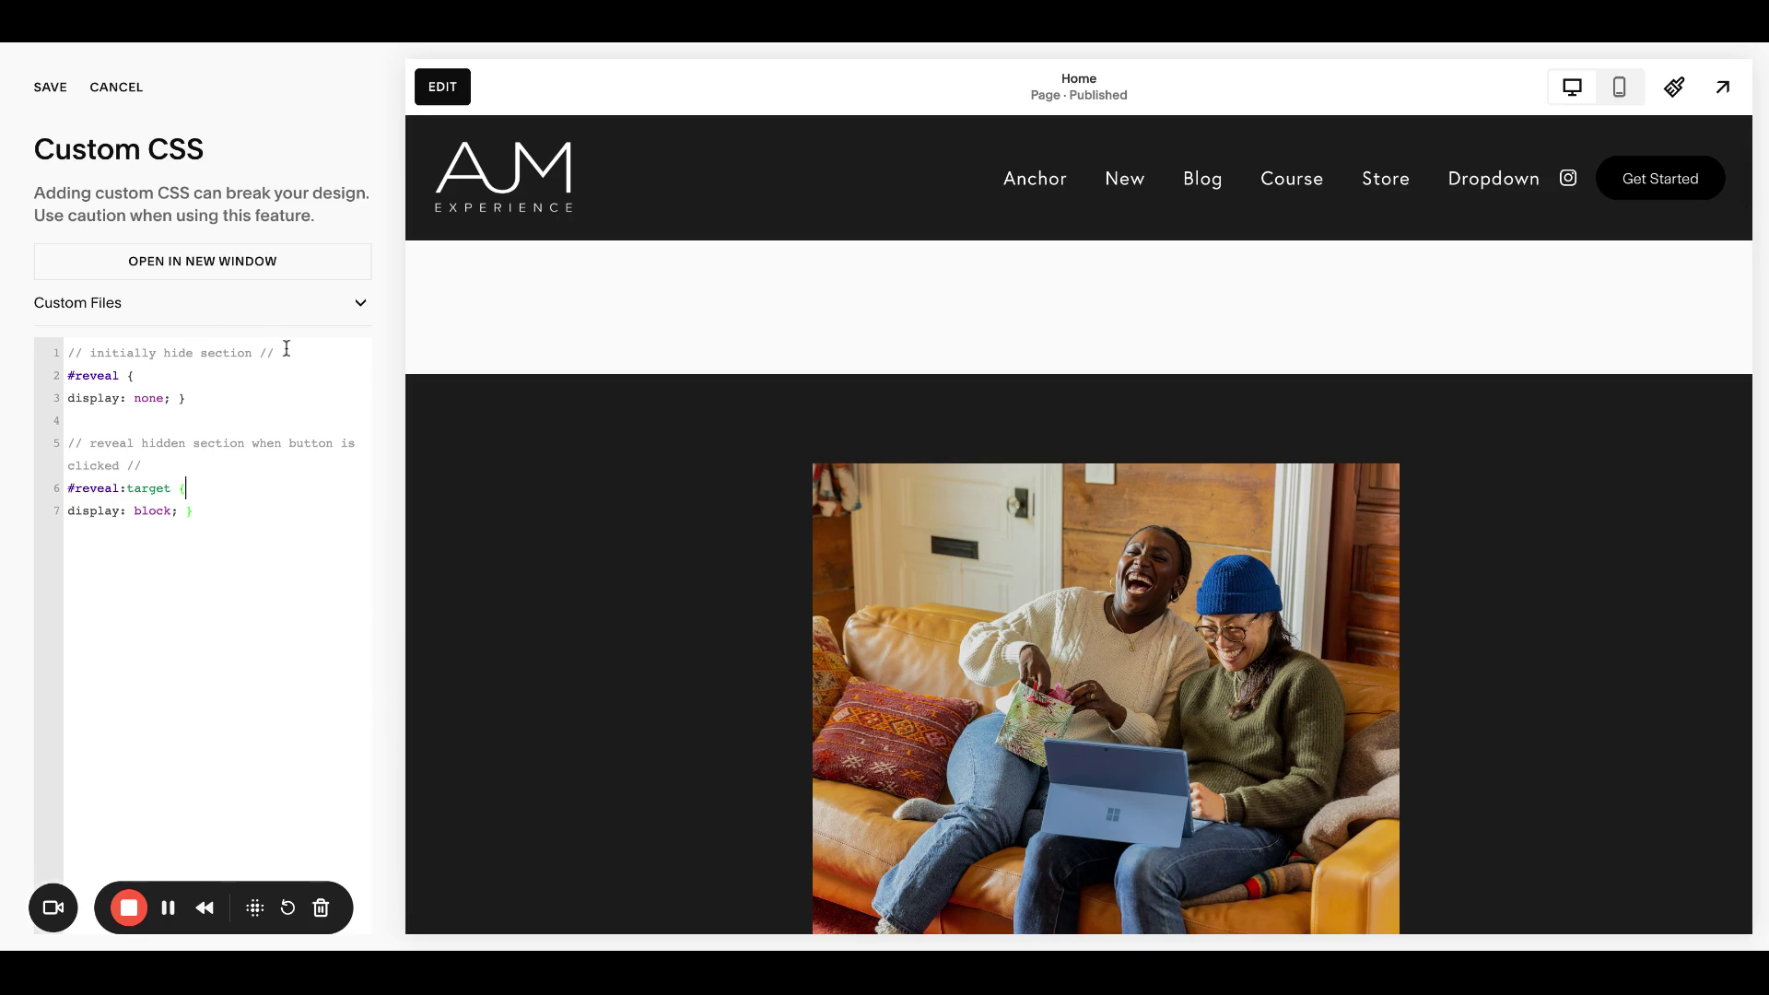
Step: Check the comment and #reveal selector lines, then save the custom CSS
{"action": "left_click_drag", "start_coordinate": [274, 353], "coordinate": [42, 378]}
{"action": "left_click", "coordinate": [98, 375]}
{"action": "left_click_drag", "start_coordinate": [119, 377], "coordinate": [40, 380]}
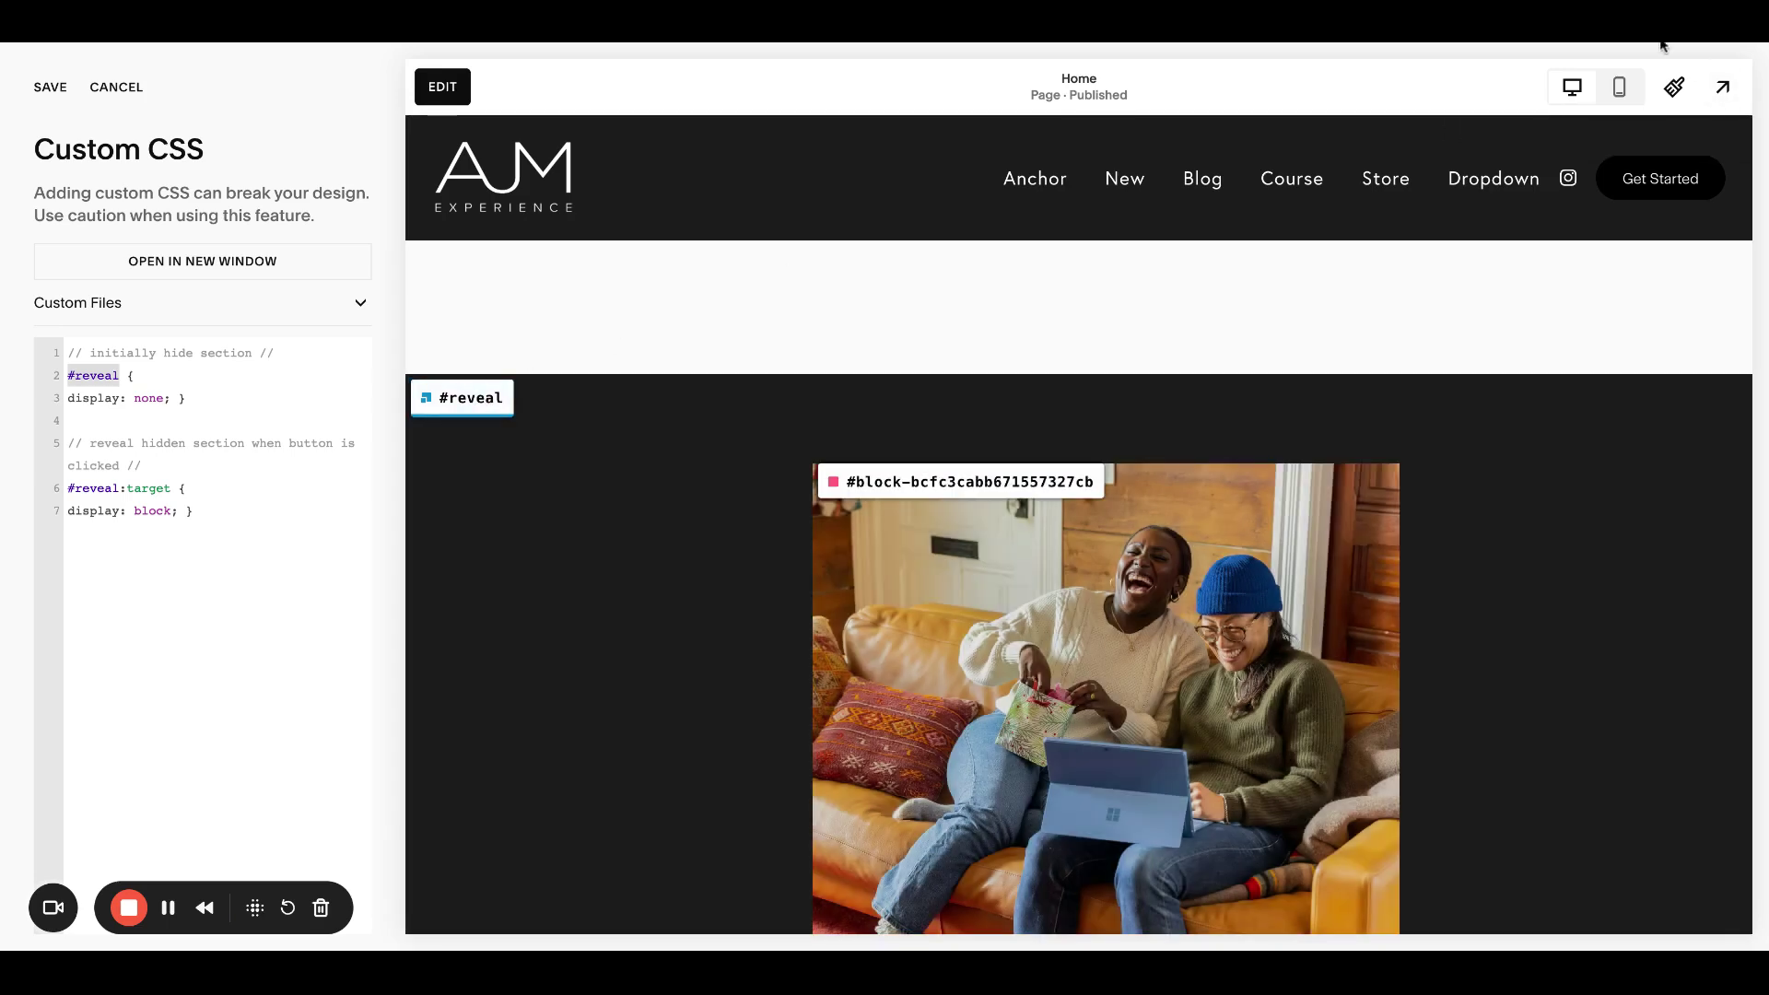
{"action": "left_click_drag", "start_coordinate": [120, 375], "coordinate": [69, 375]}
{"action": "left_click", "coordinate": [104, 375]}
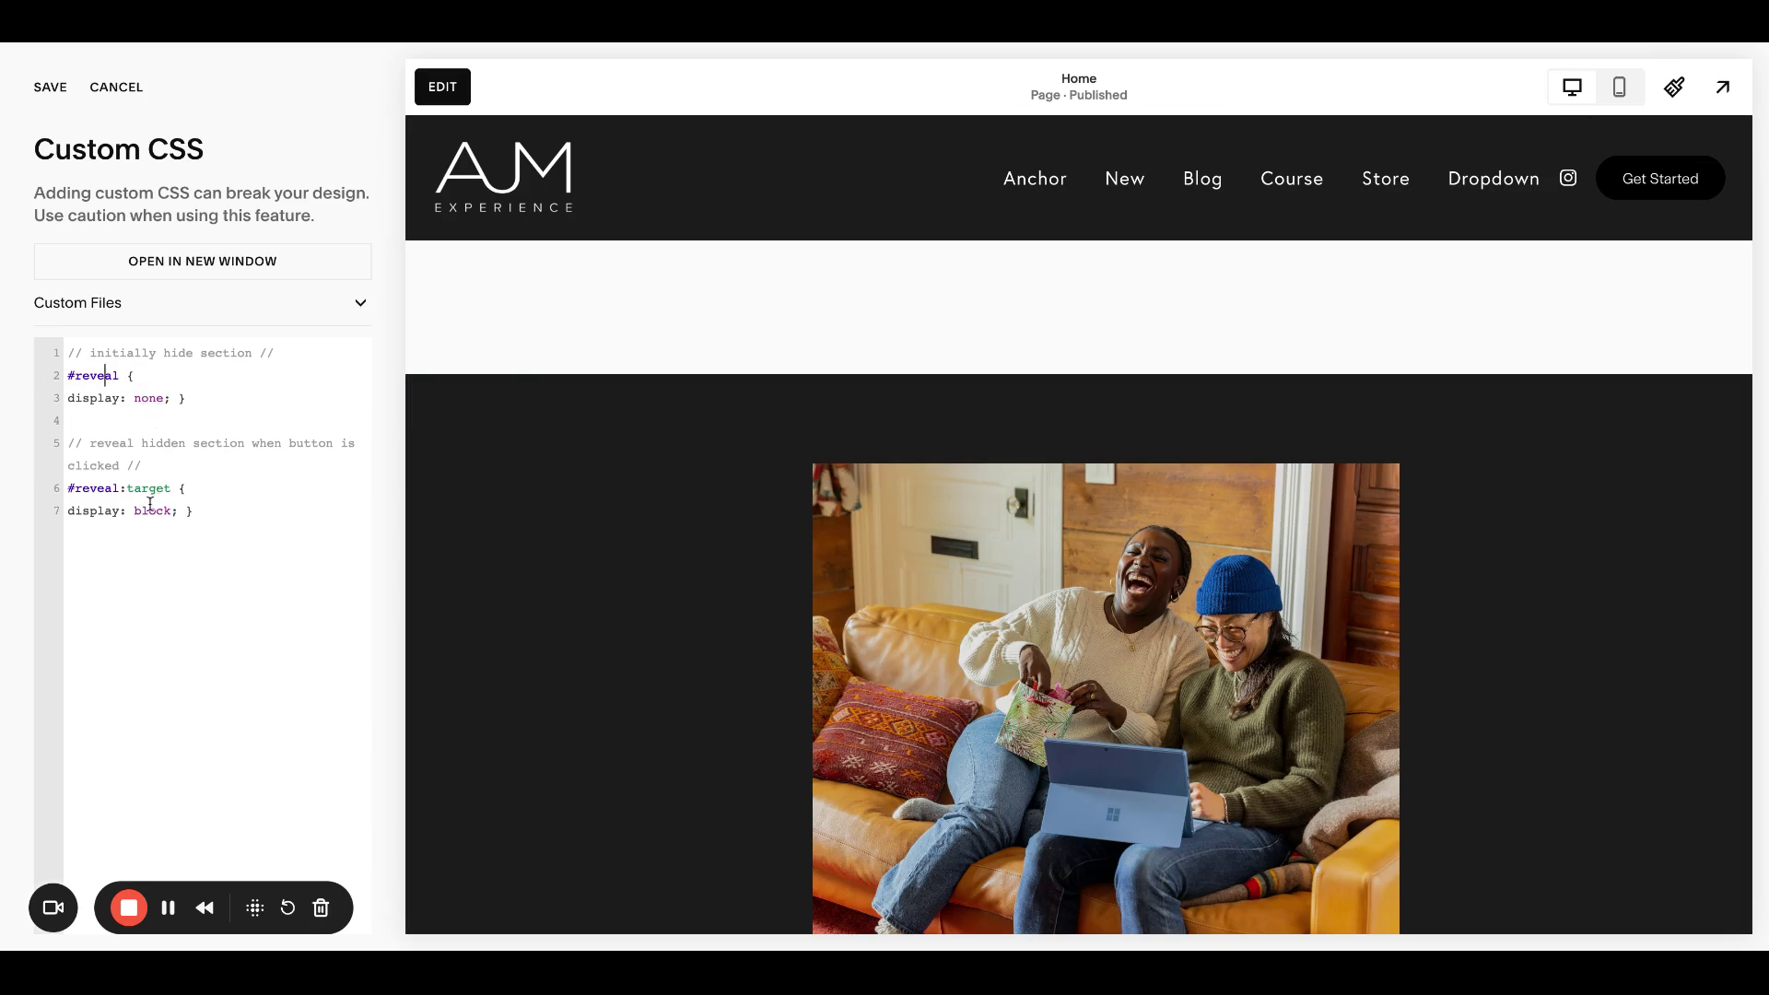
{"action": "left_click", "coordinate": [51, 86]}
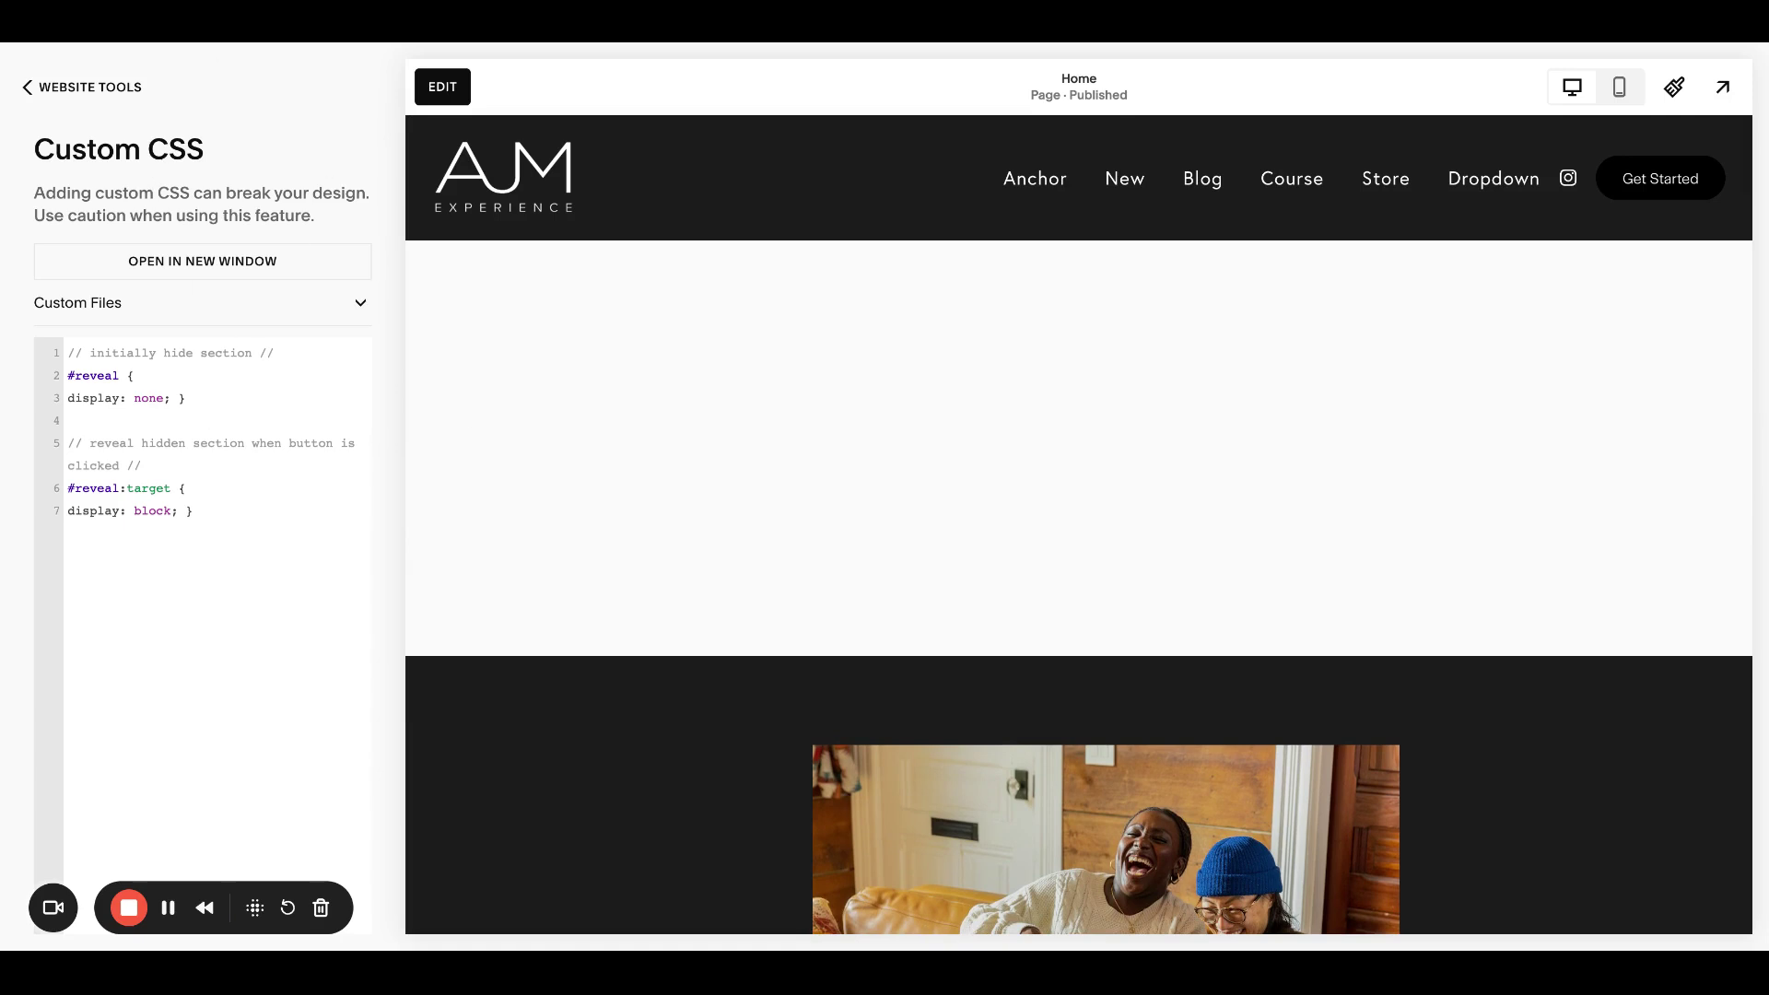
Step: Back in the homepage editor, place a Learn more button block centred in the empty top section
{"action": "left_click", "coordinate": [117, 102]}
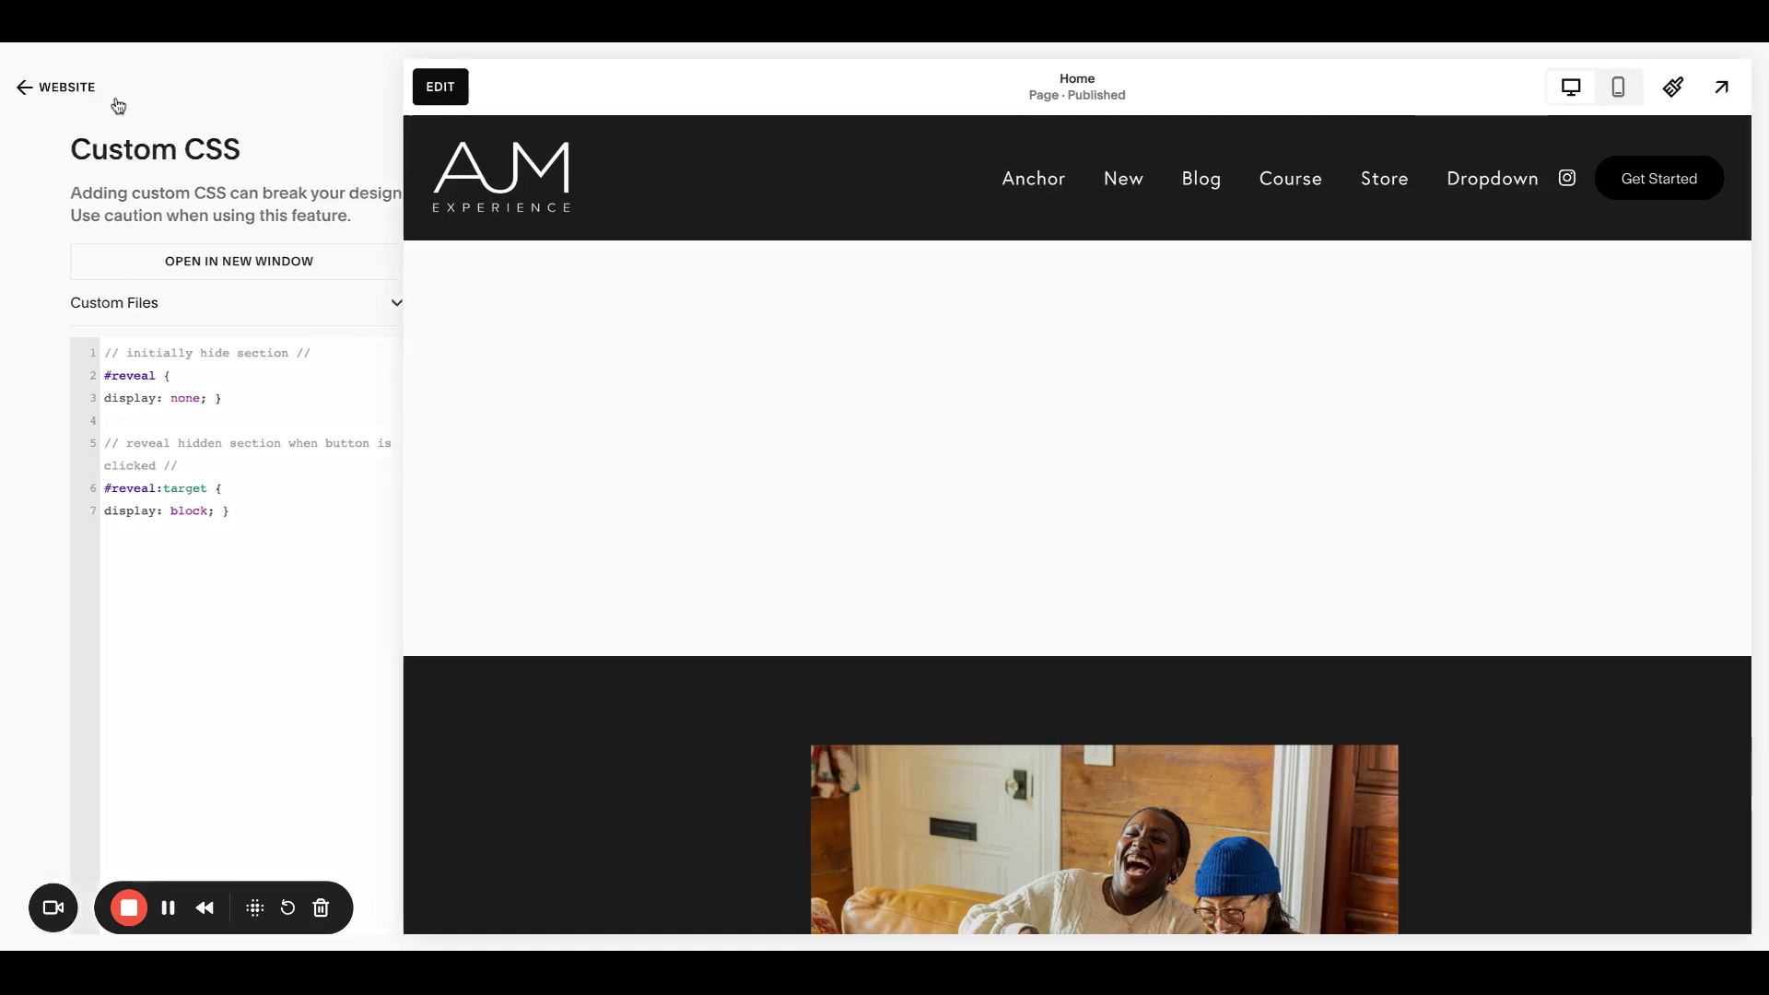
{"action": "left_click", "coordinate": [107, 93]}
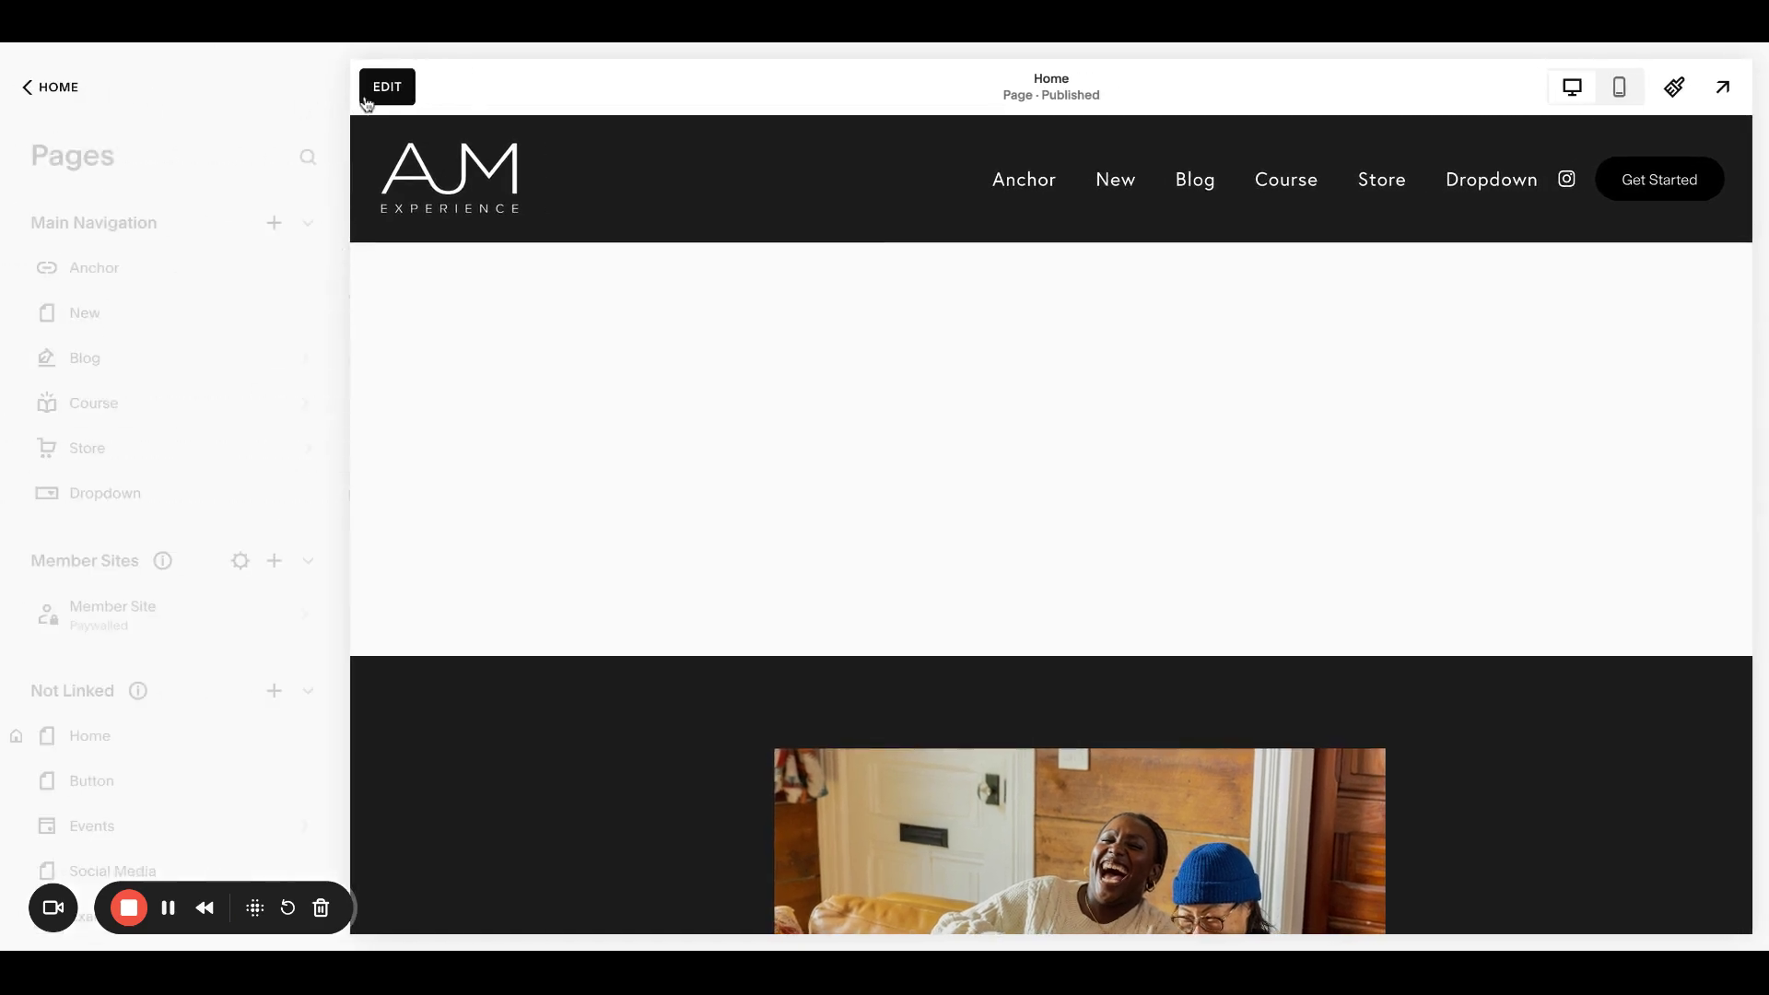
{"action": "left_click", "coordinate": [103, 282]}
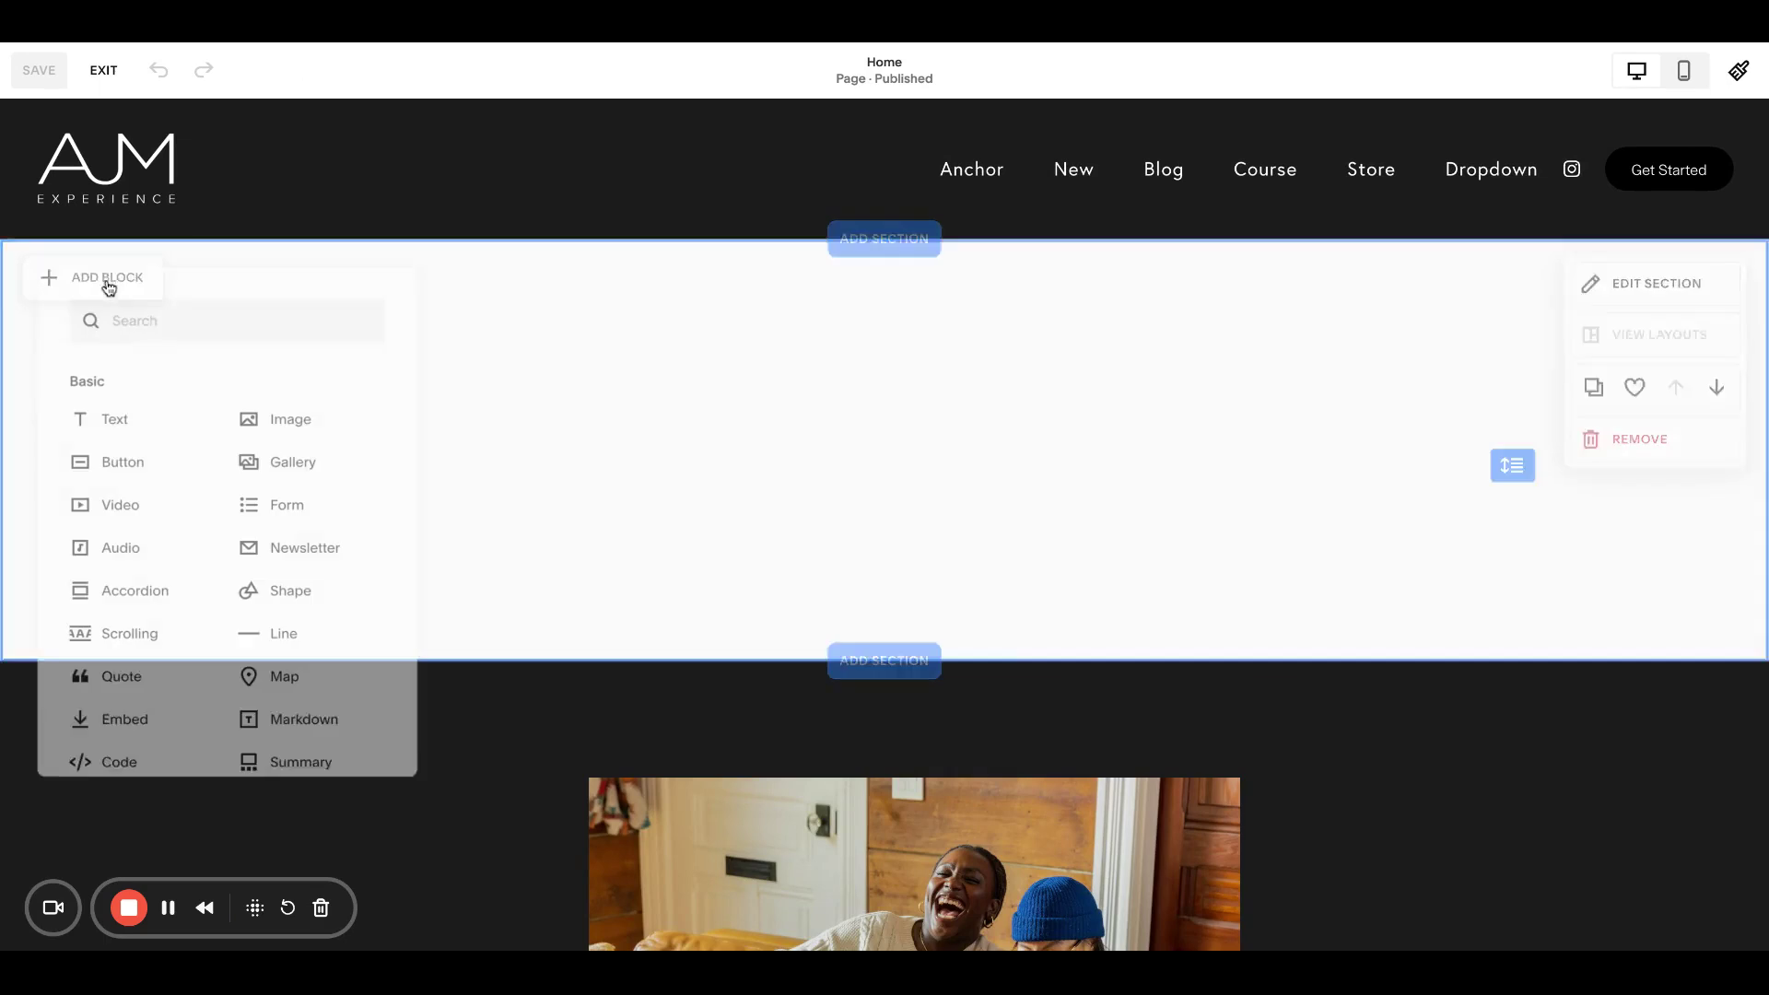
{"action": "type", "text": "button"}
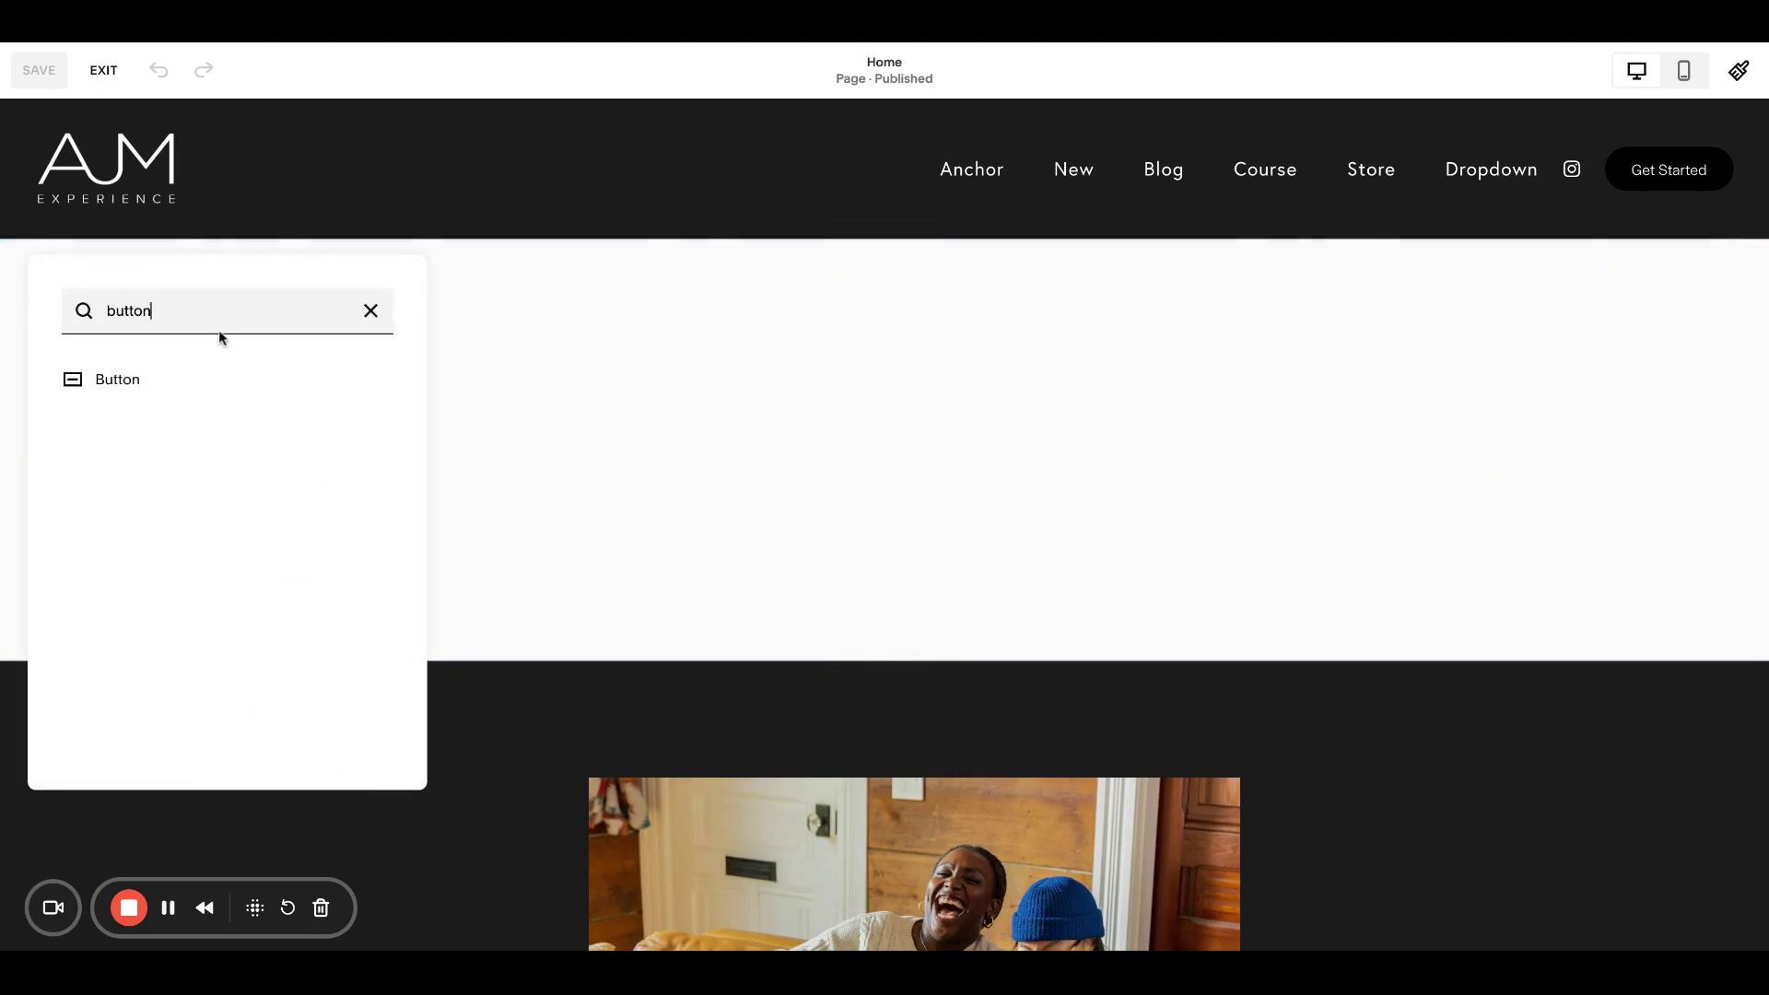
{"action": "left_click", "coordinate": [205, 385]}
{"action": "left_click_drag", "start_coordinate": [323, 436], "coordinate": [886, 444]}
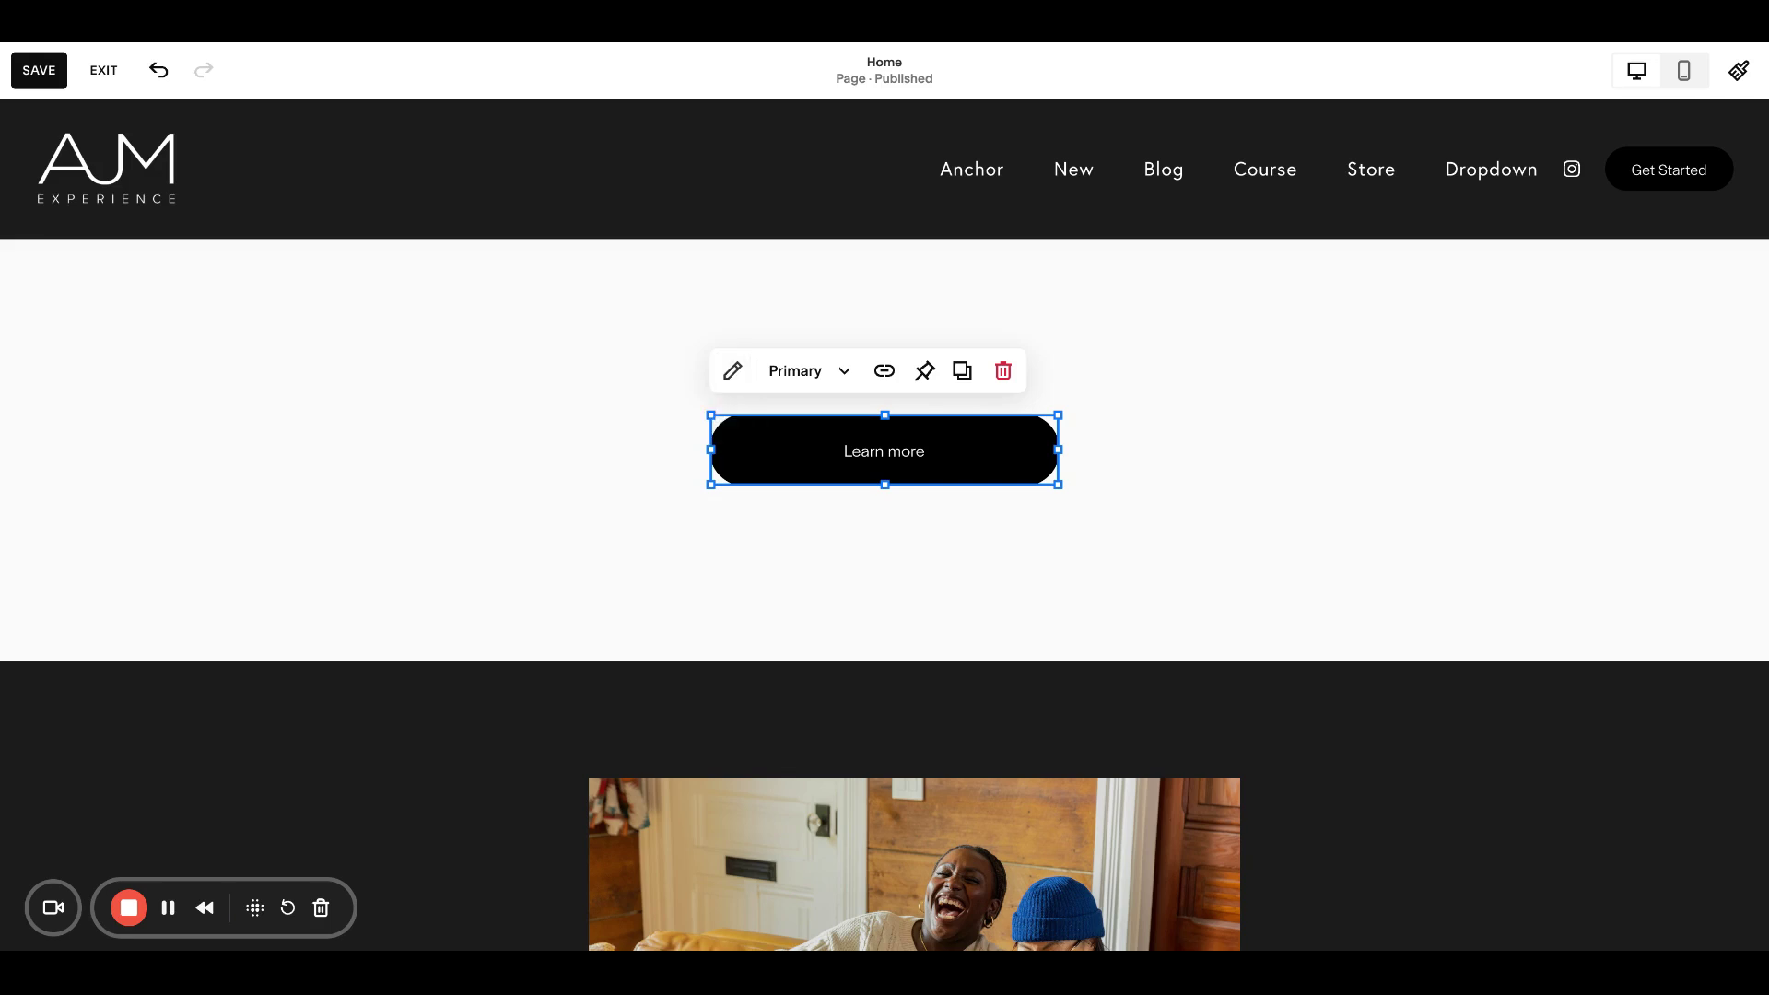
Step: Attach the link #reveal to the Learn more button and close the link popup
{"action": "left_click", "coordinate": [733, 370]}
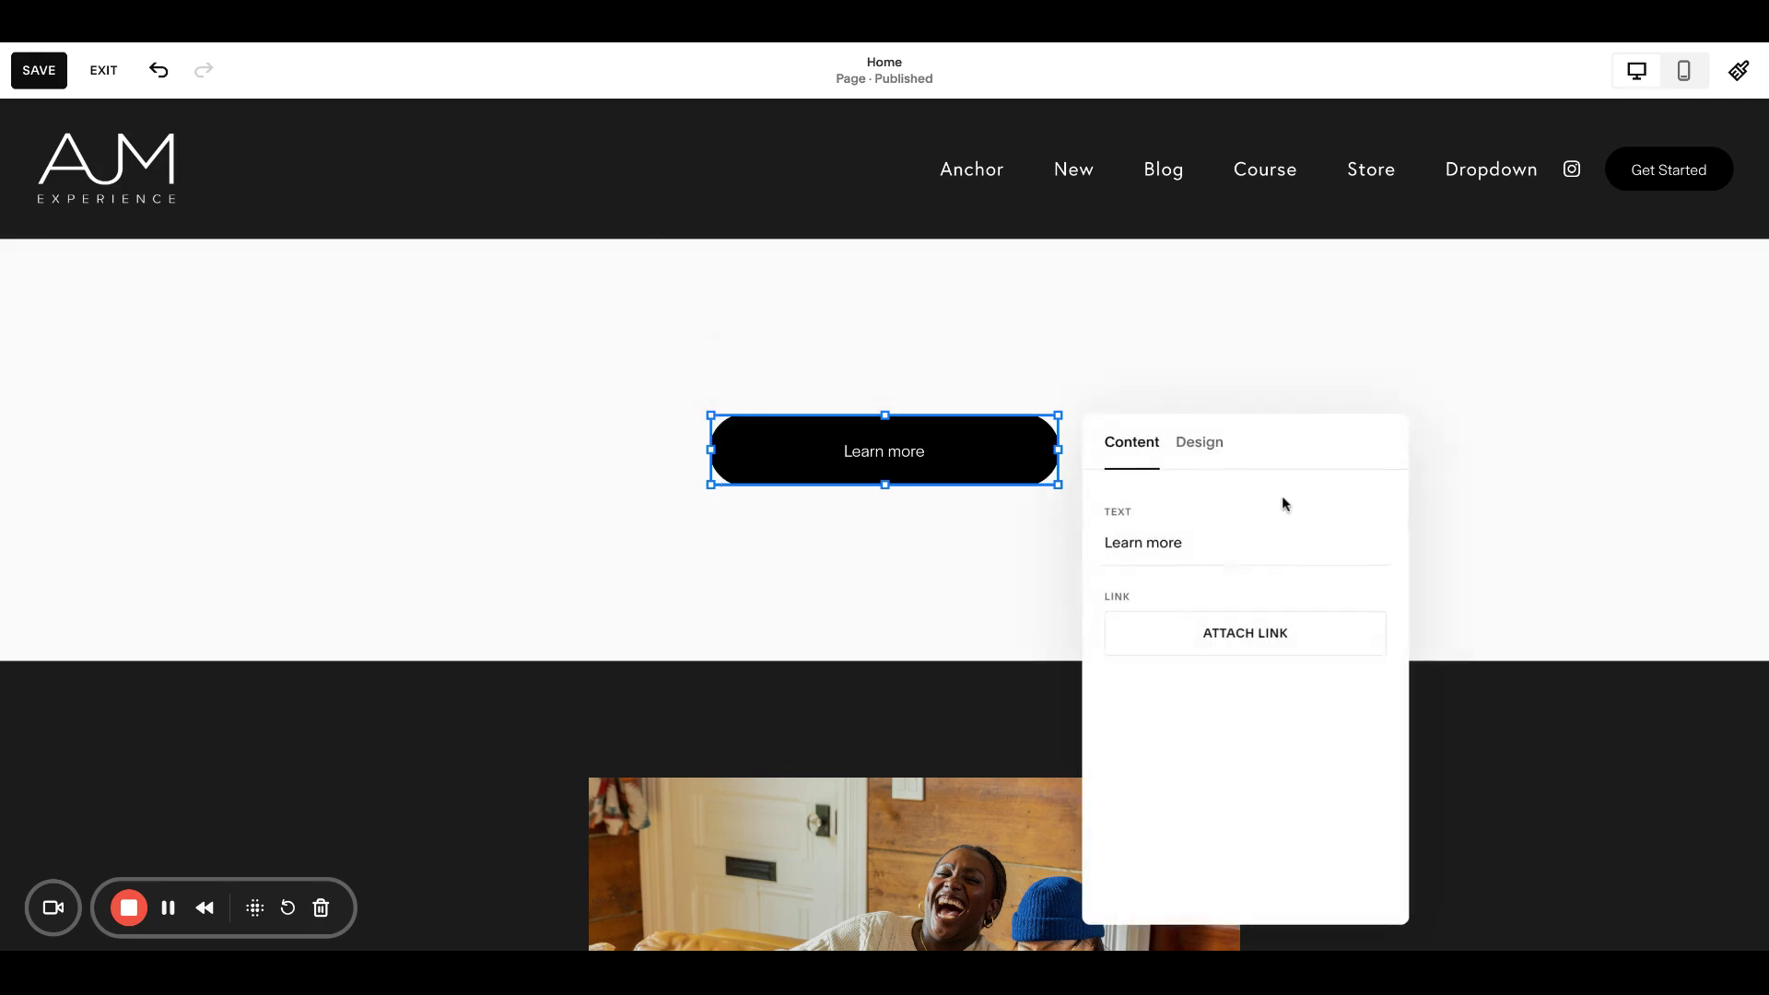
{"action": "left_click", "coordinate": [1246, 530]}
{"action": "left_click", "coordinate": [1238, 560]}
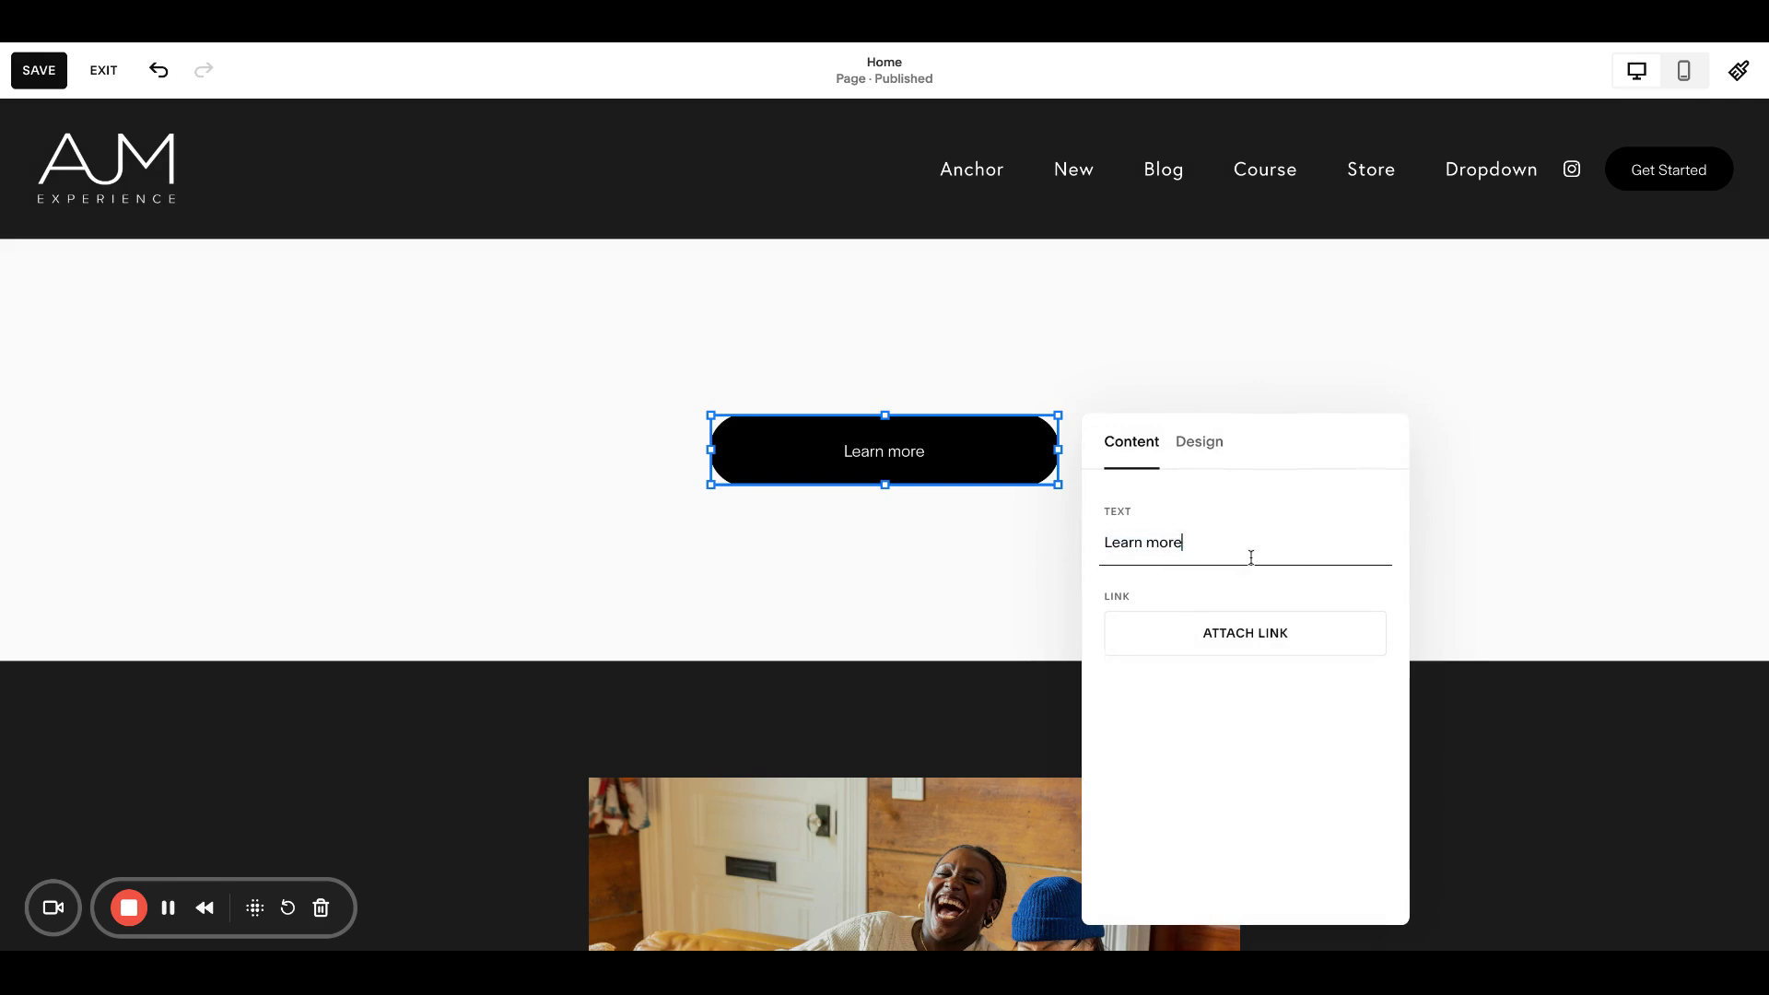
{"action": "left_click", "coordinate": [1210, 624]}
{"action": "left_click", "coordinate": [936, 653]}
{"action": "type", "text": "#"}
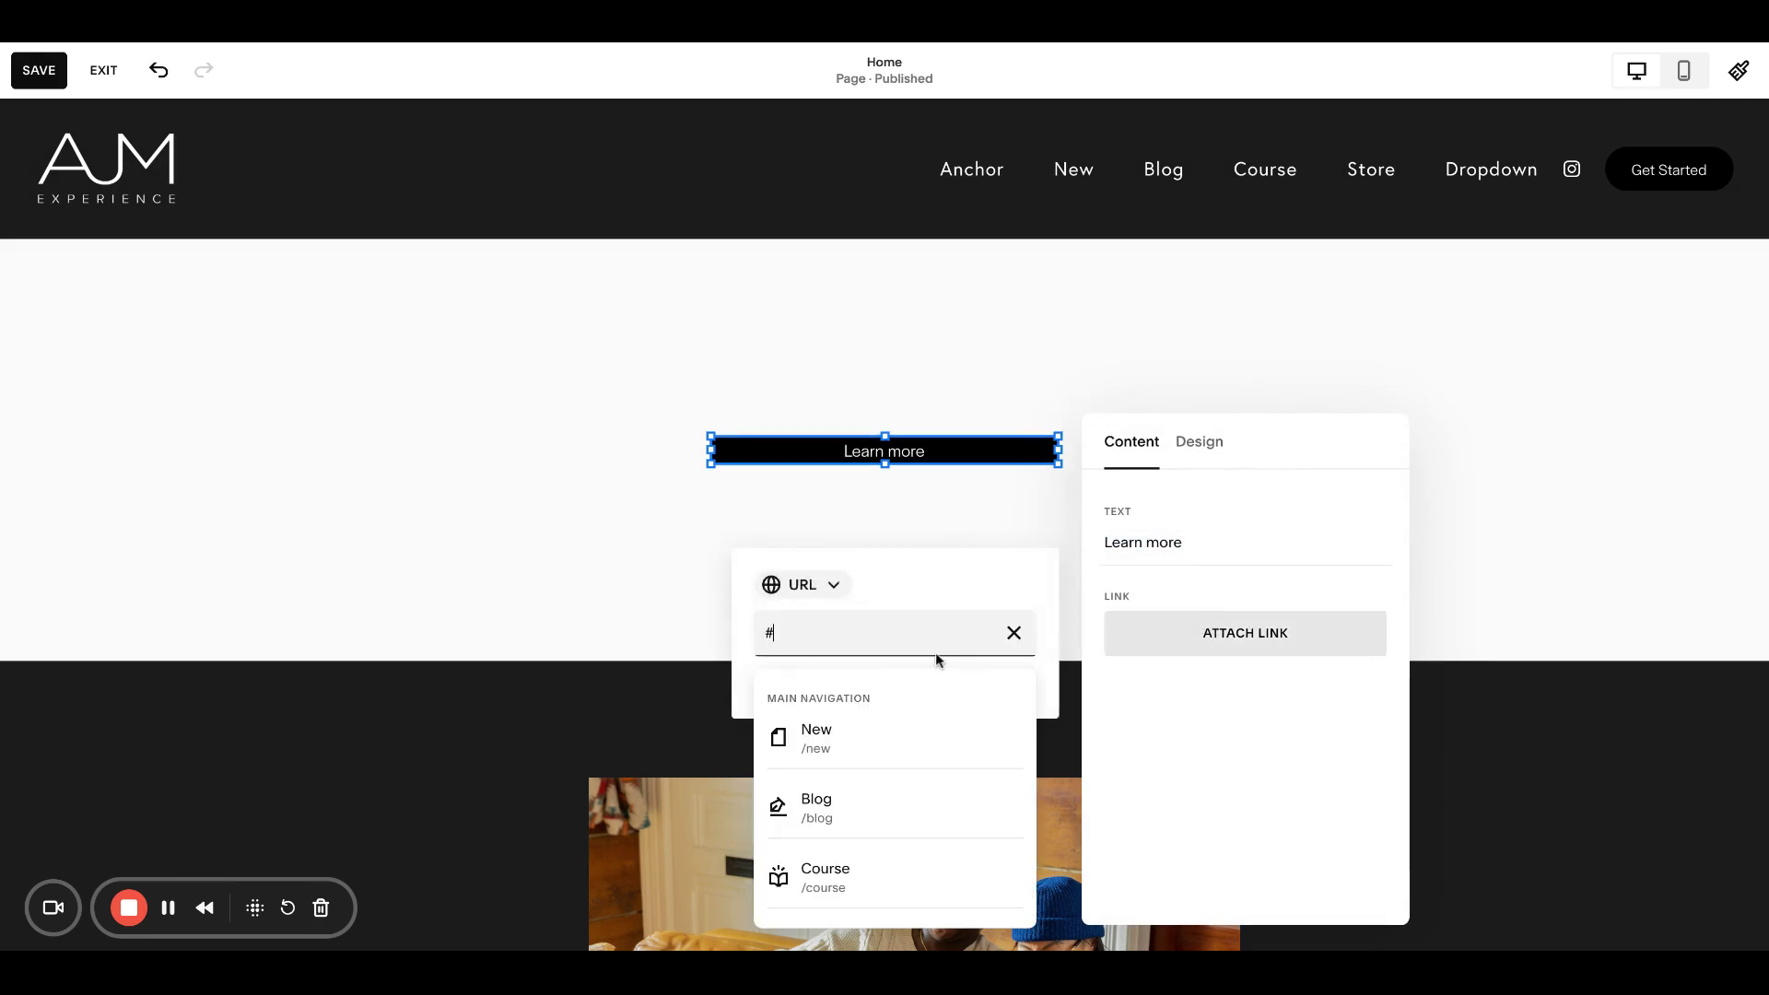
{"action": "type", "text": "reveal"}
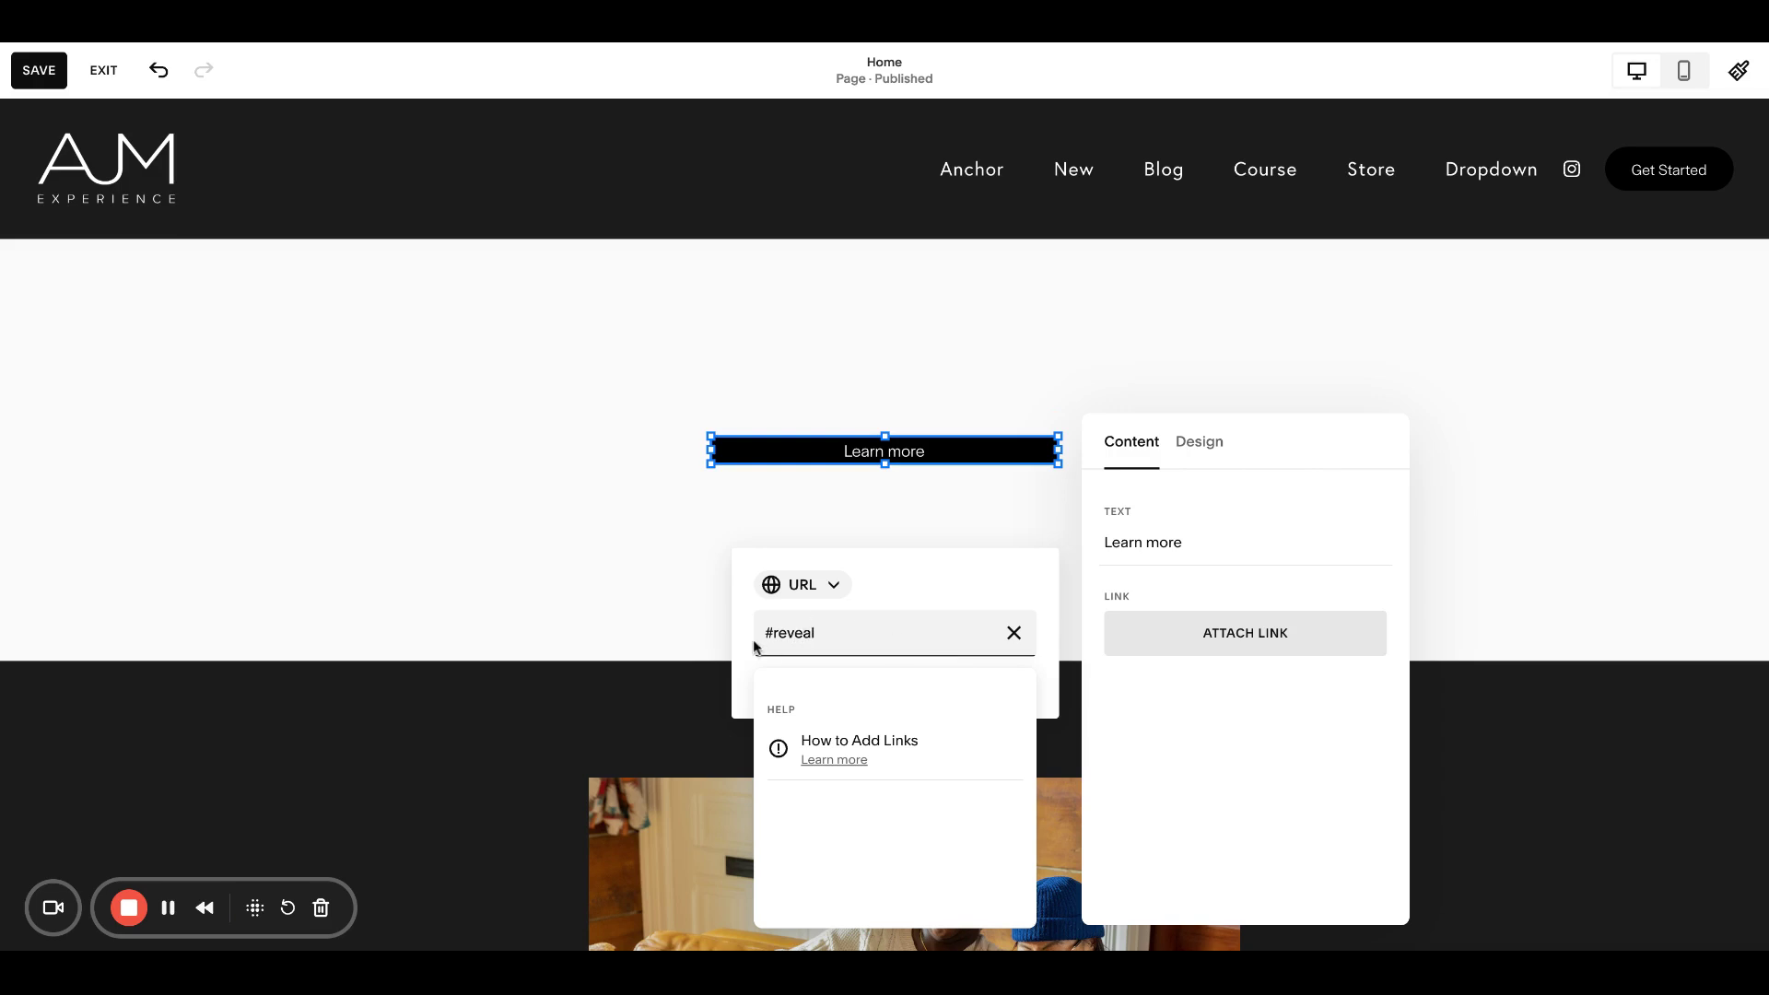
{"action": "key", "text": "Return"}
{"action": "left_click", "coordinate": [914, 687]}
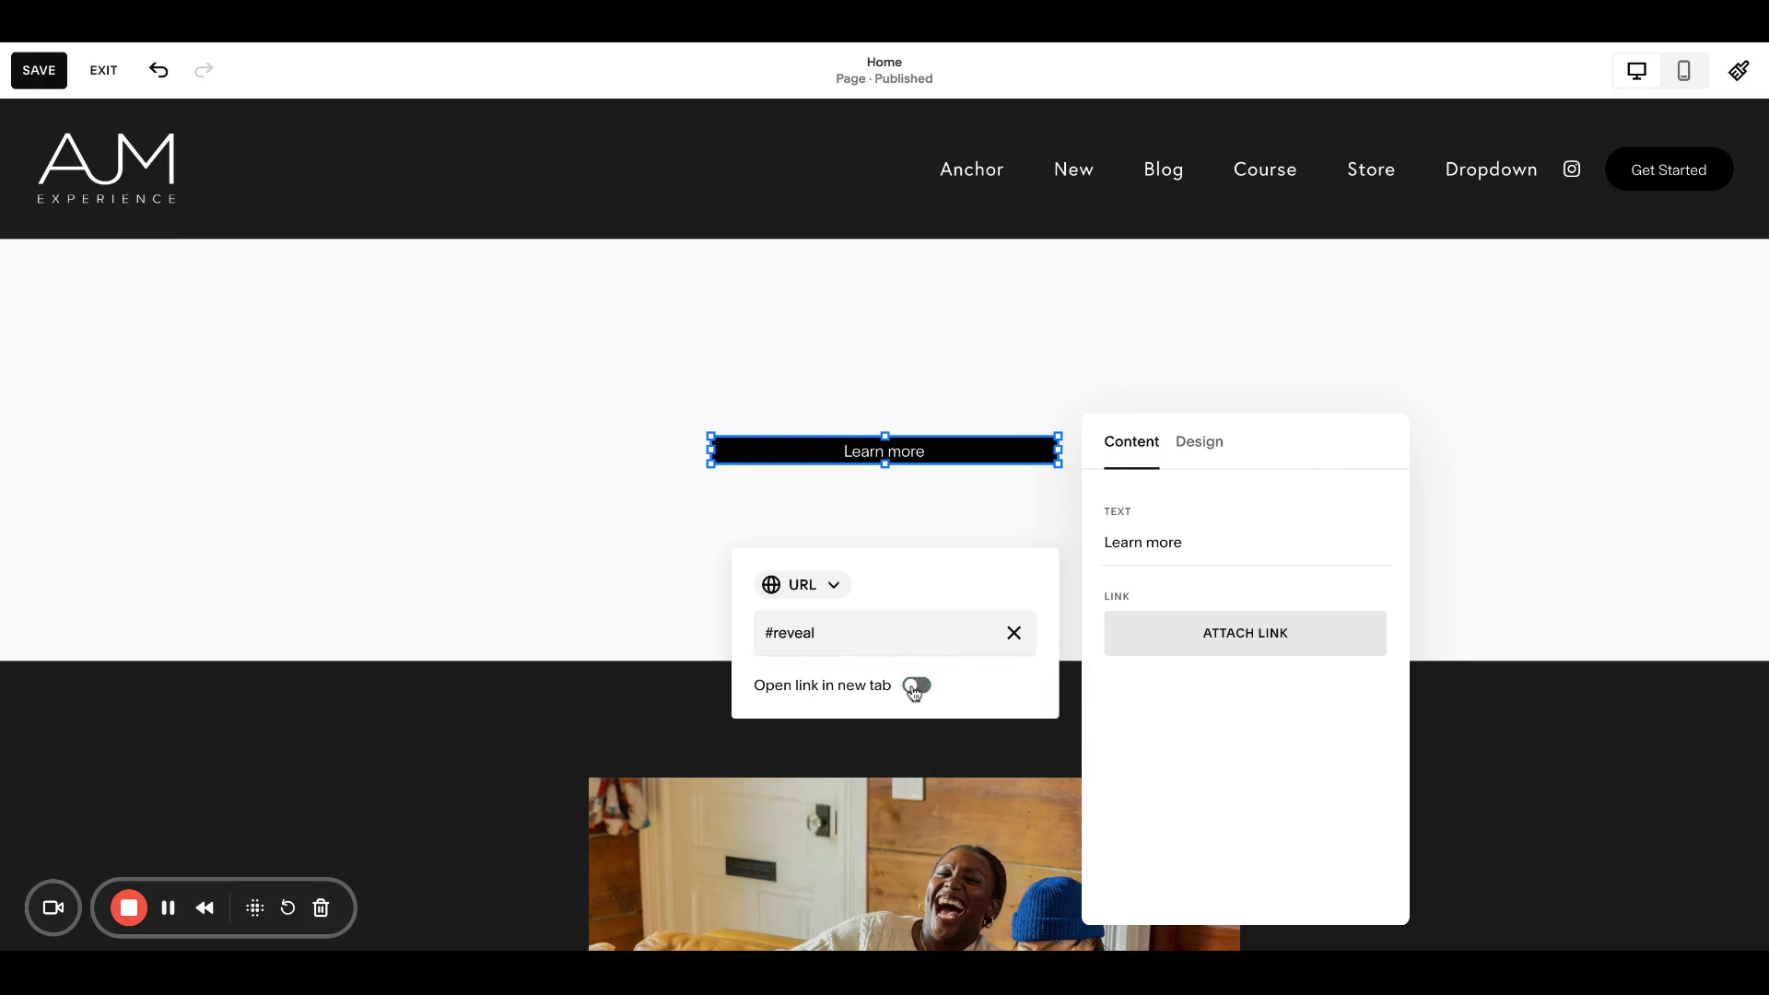
{"action": "left_click", "coordinate": [870, 527]}
Step: Keep the button centred, then save the homepage and exit the editor
{"action": "left_click_drag", "start_coordinate": [880, 456], "coordinate": [882, 468]}
{"action": "left_click", "coordinate": [39, 70]}
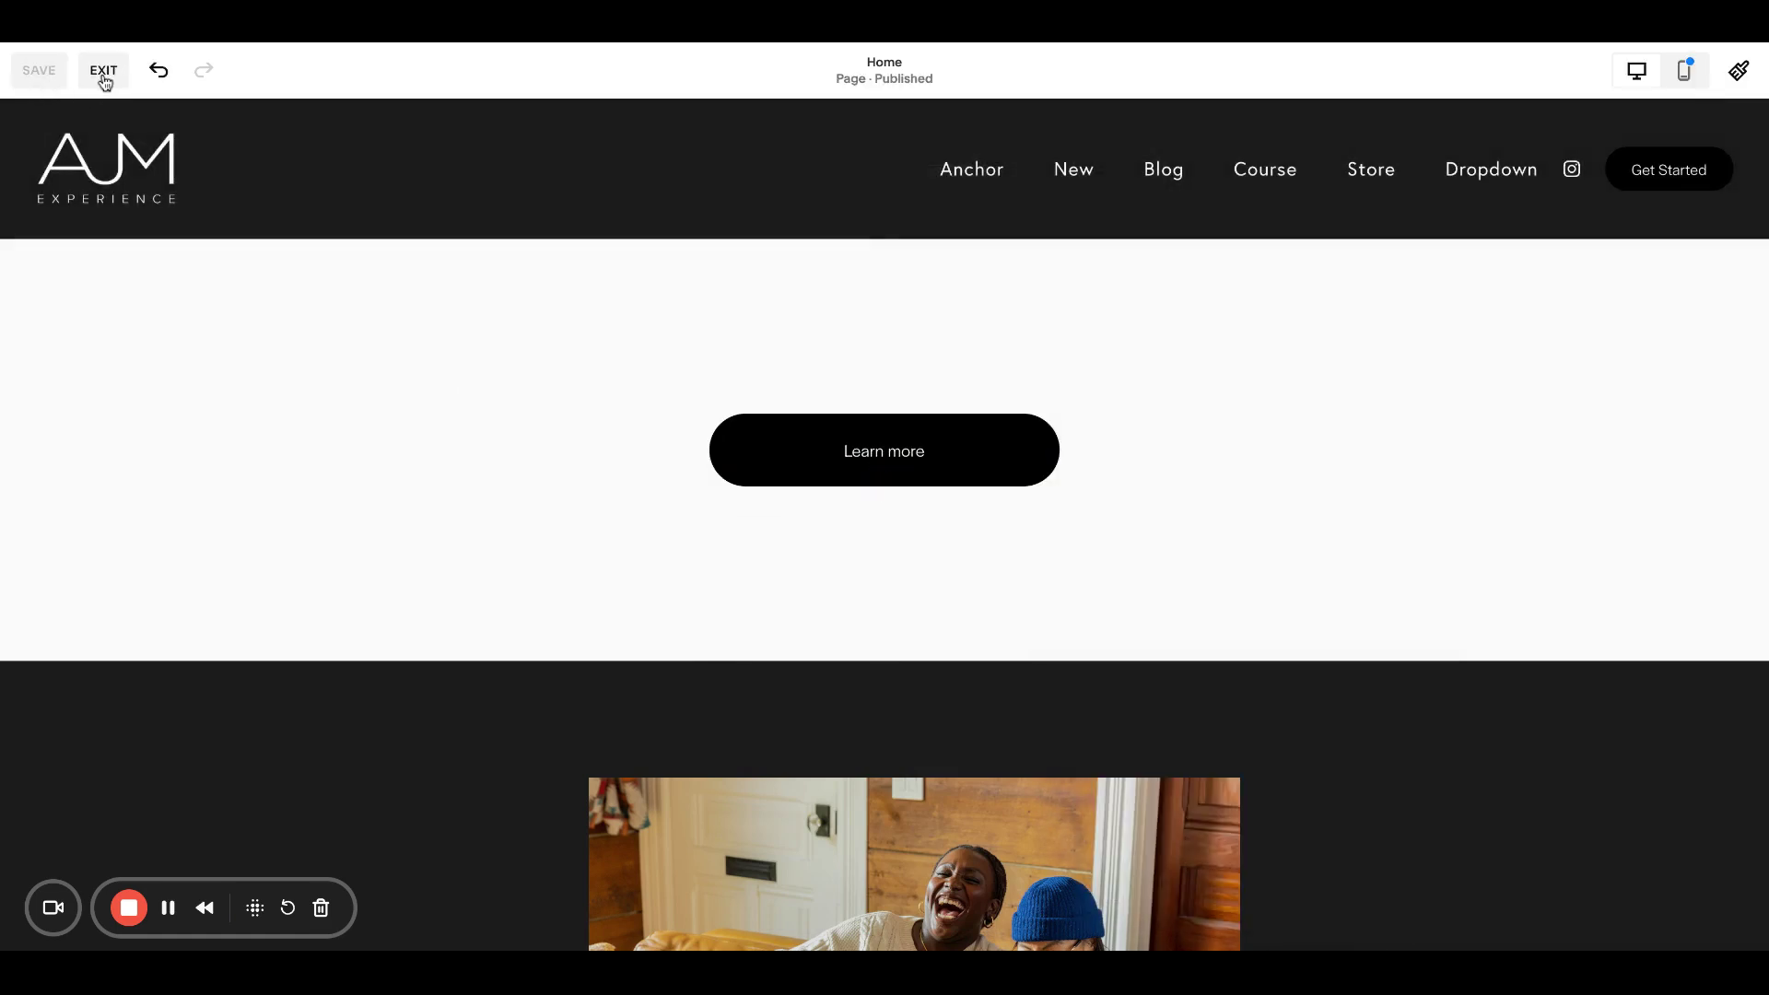
{"action": "left_click", "coordinate": [103, 74]}
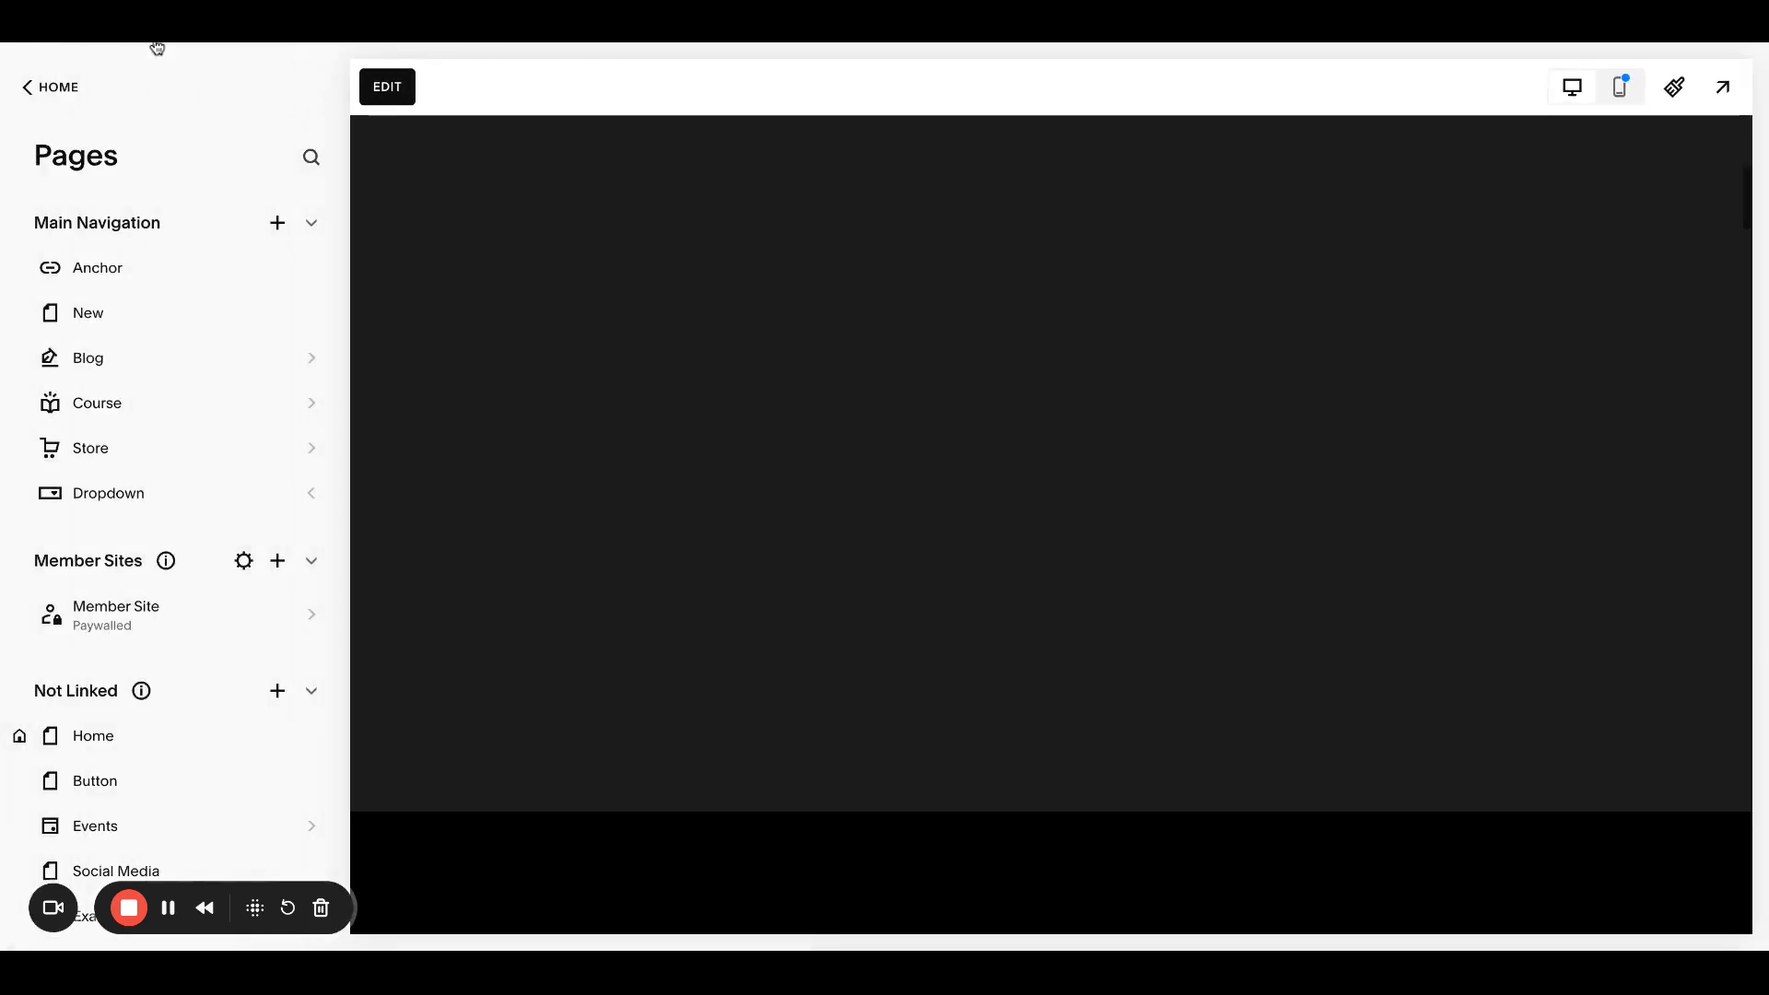
Step: Scroll the page preview back to the top and switch to the full-screen site preview
{"action": "scroll", "coordinate": [668, 404], "scroll_direction": "up", "scroll_amount": 5}
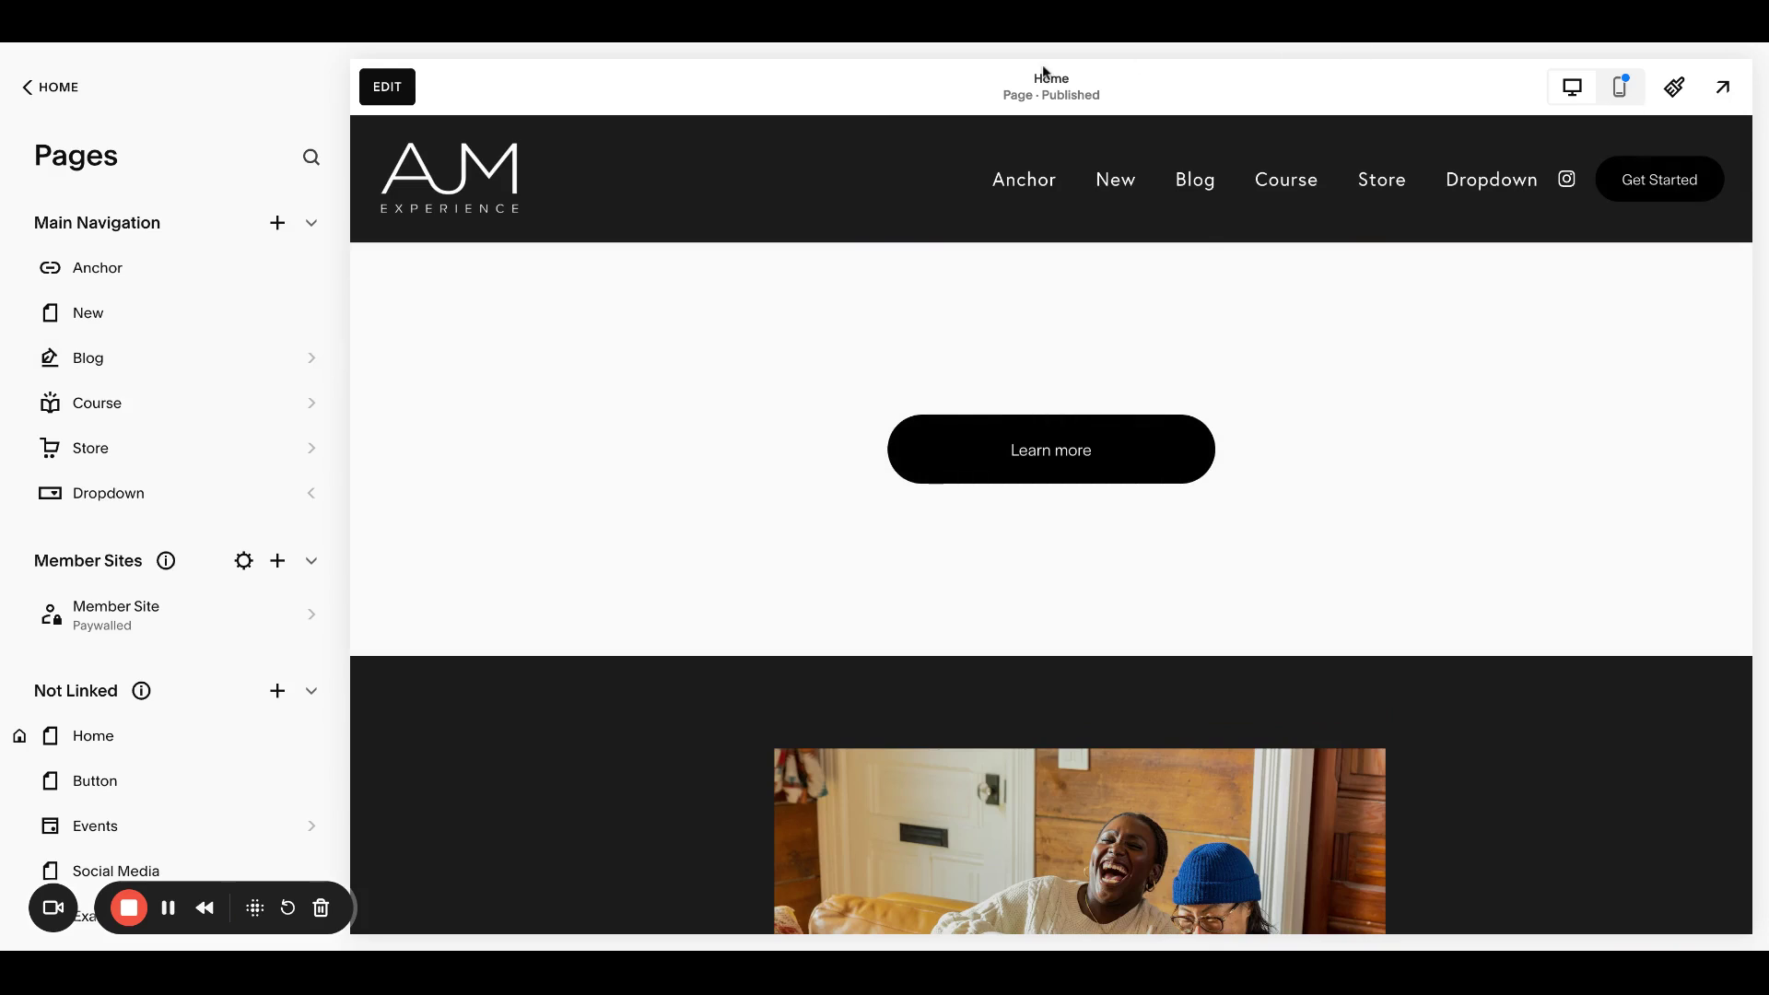
{"action": "left_click", "coordinate": [1115, 184]}
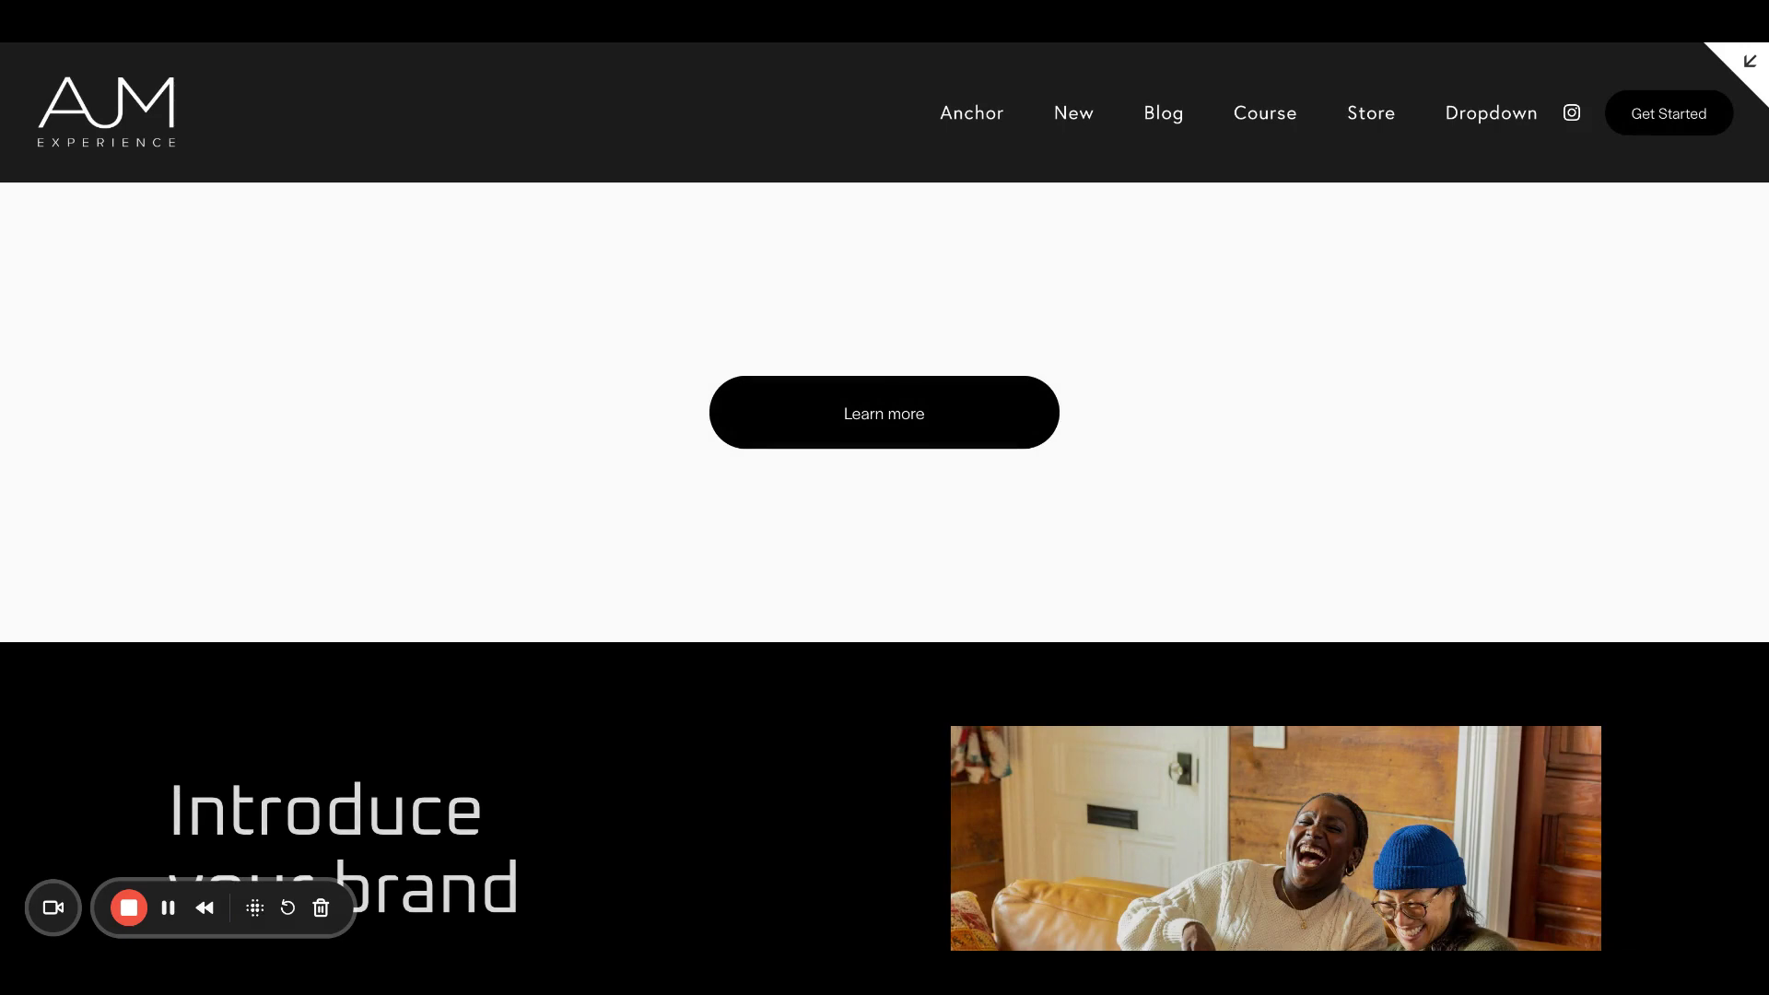
Step: Use the Learn more button in the preview to reveal and jump to the sofa photo section
{"action": "scroll", "coordinate": [1070, 763], "scroll_direction": "down", "scroll_amount": 3}
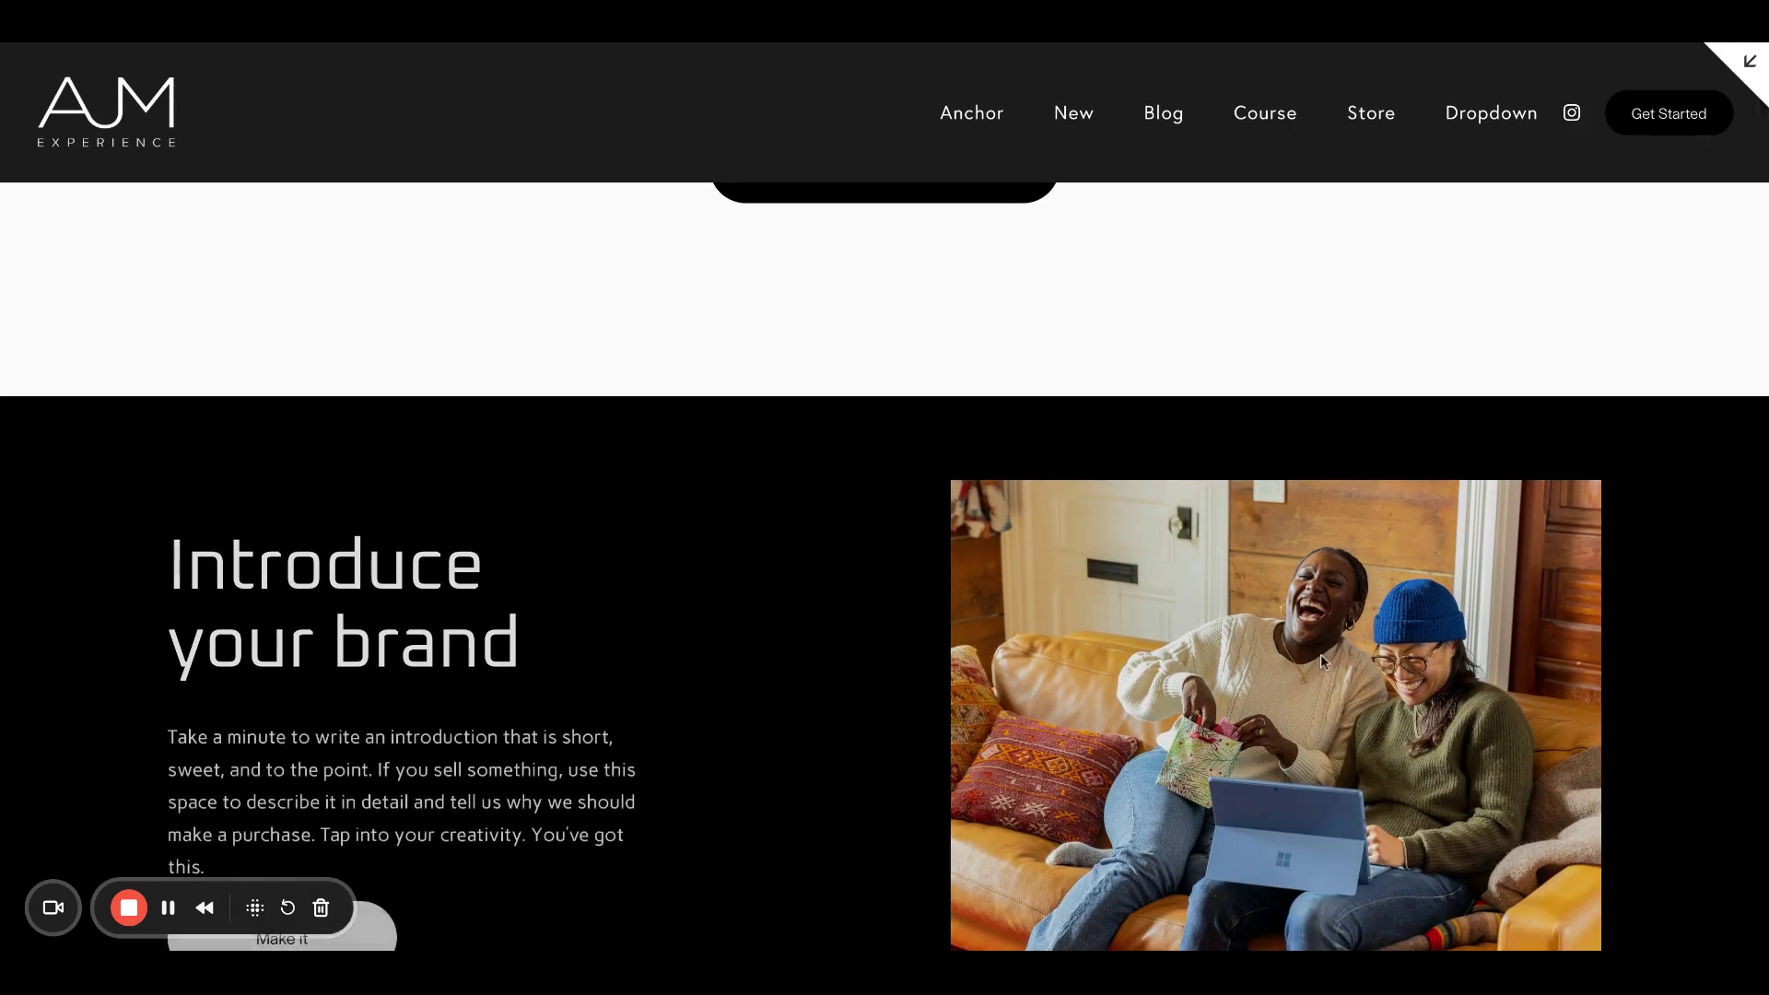
{"action": "scroll", "coordinate": [1176, 659], "scroll_direction": "up", "scroll_amount": 3}
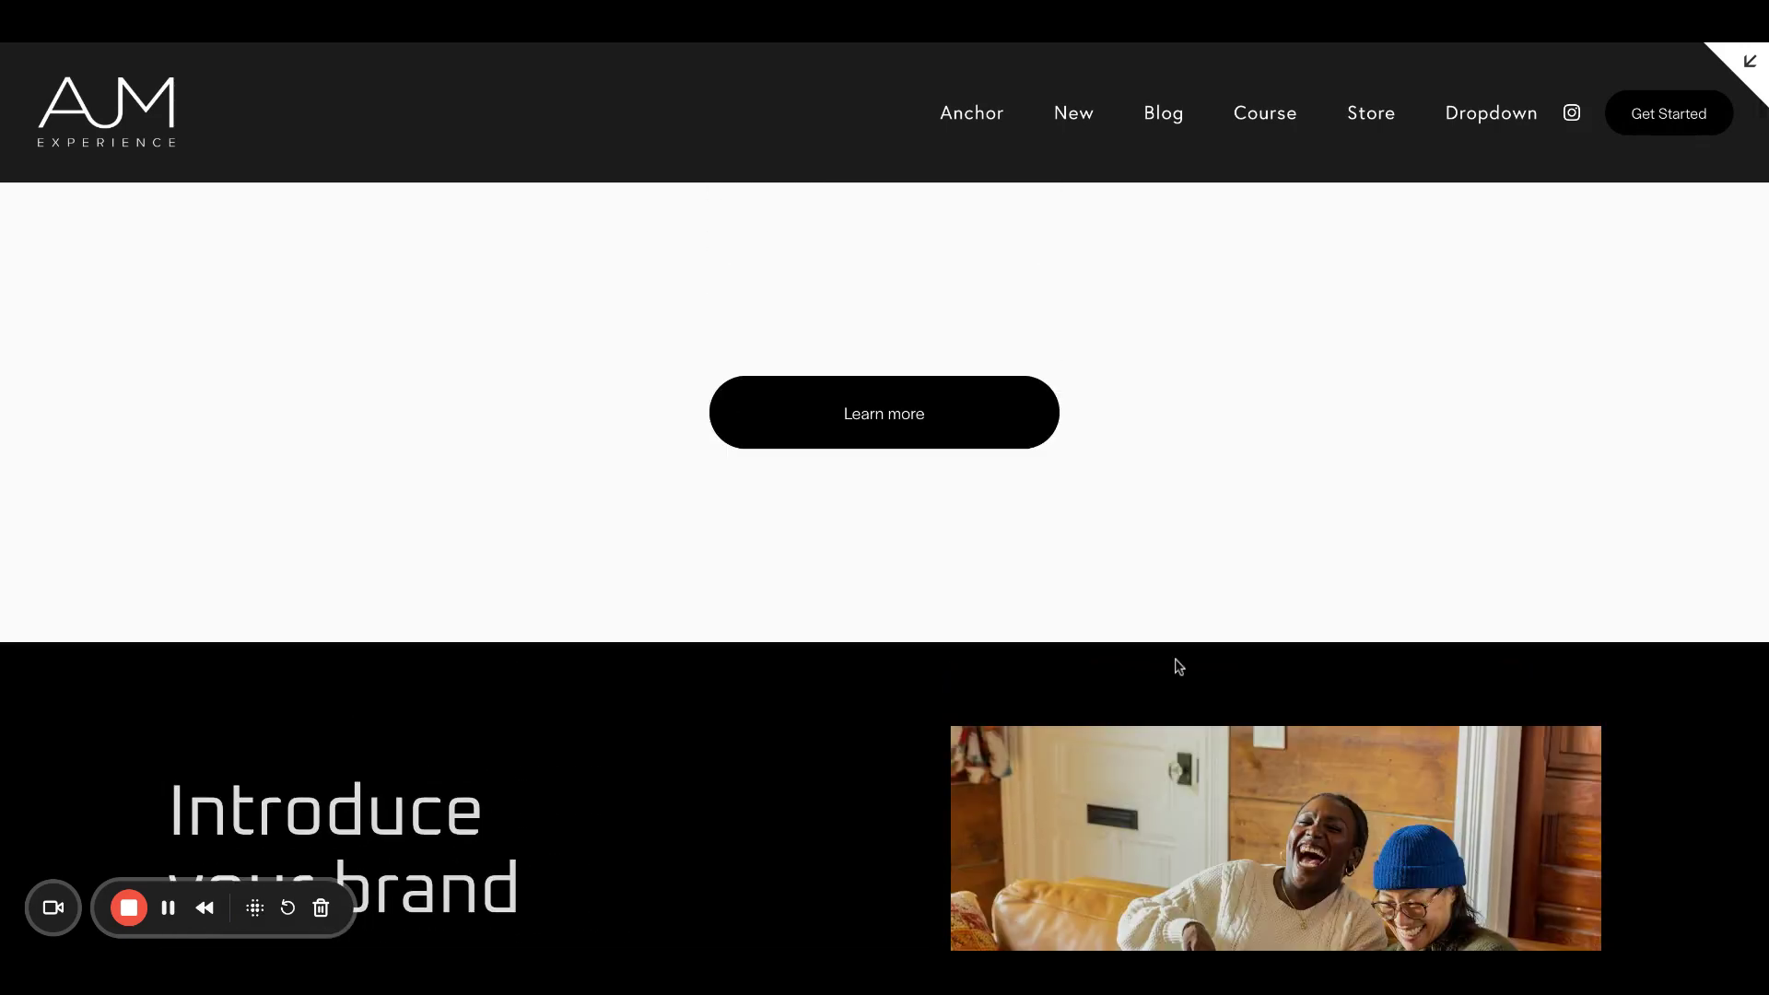
{"action": "left_click", "coordinate": [917, 440]}
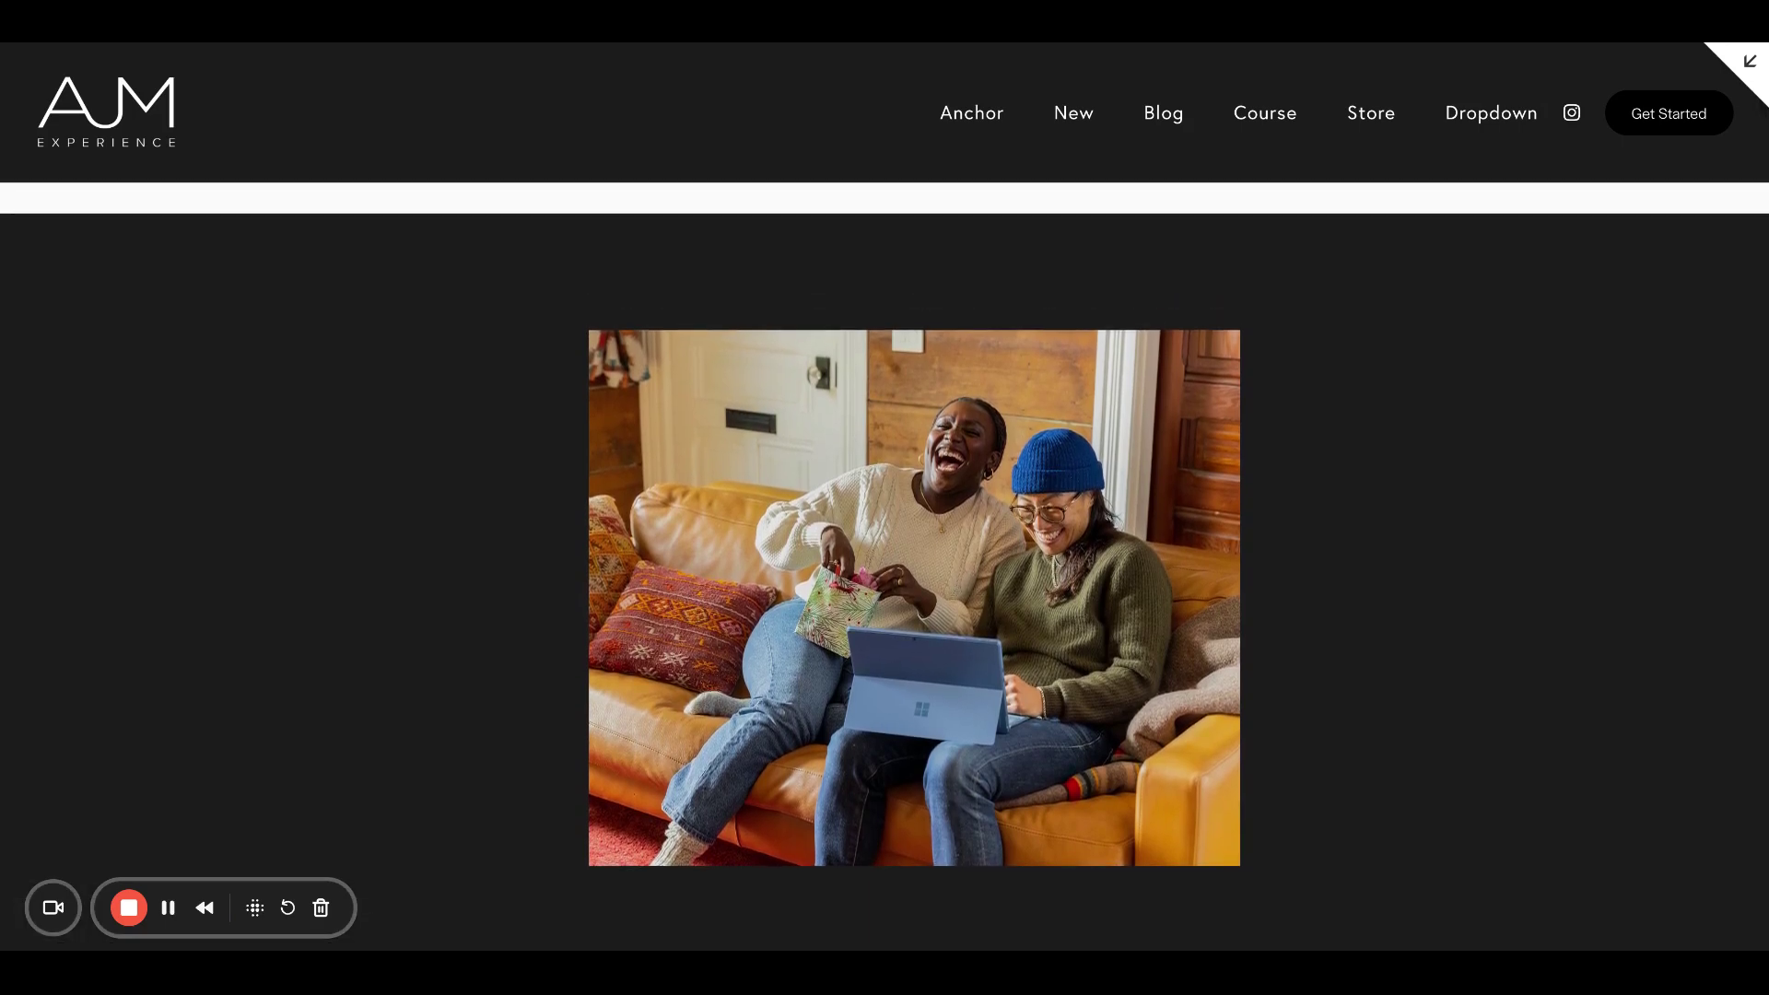
{"action": "scroll", "coordinate": [885, 567], "scroll_direction": "up", "scroll_amount": 3}
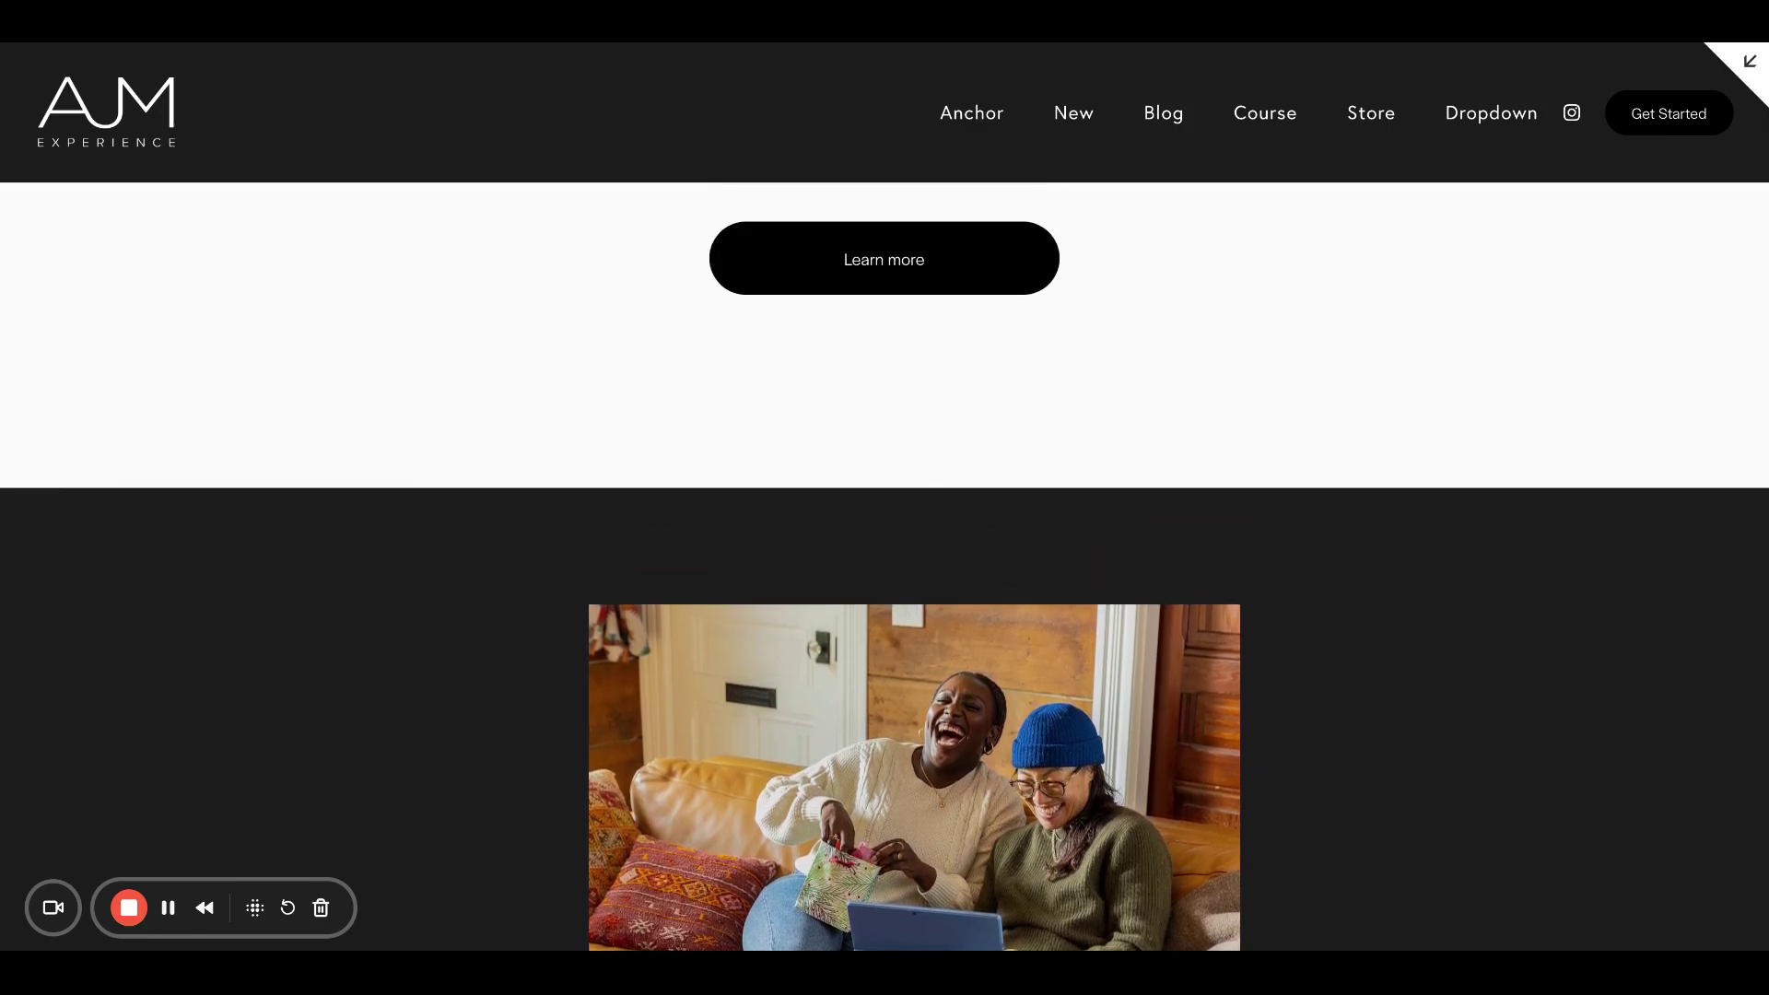
{"action": "scroll", "coordinate": [884, 553], "scroll_direction": "down", "scroll_amount": 3}
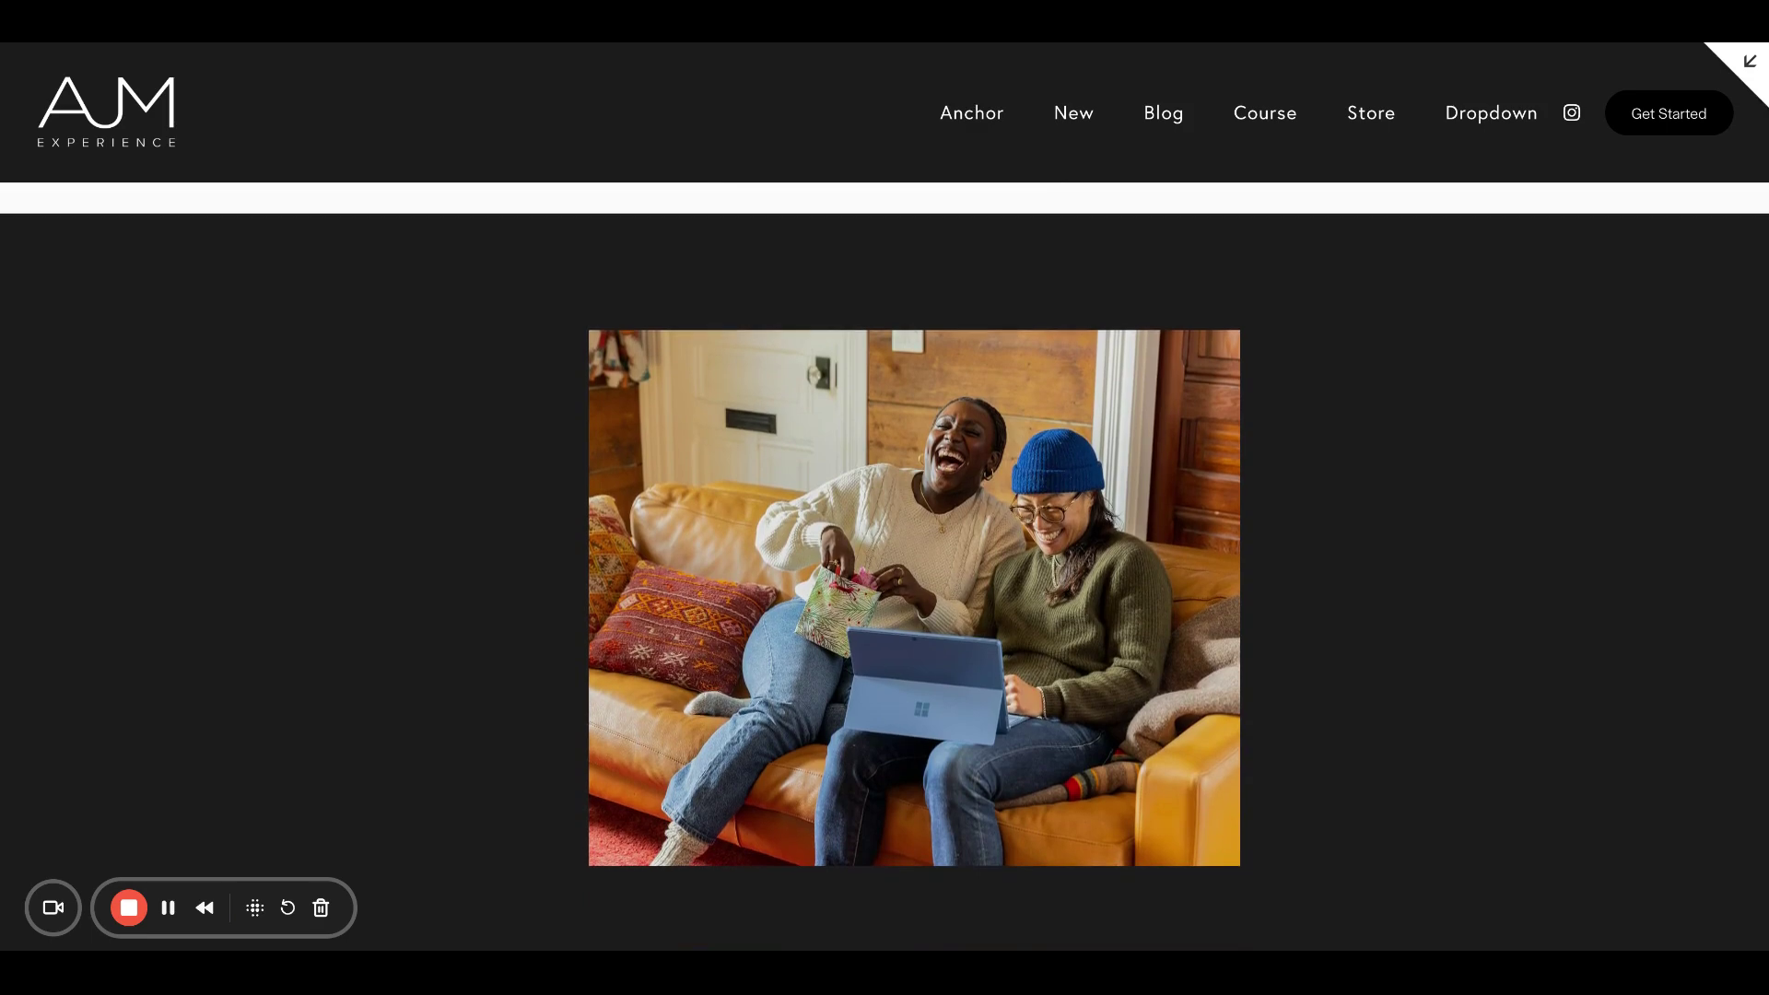
{"action": "scroll", "coordinate": [225, 622], "scroll_direction": "down", "scroll_amount": 2}
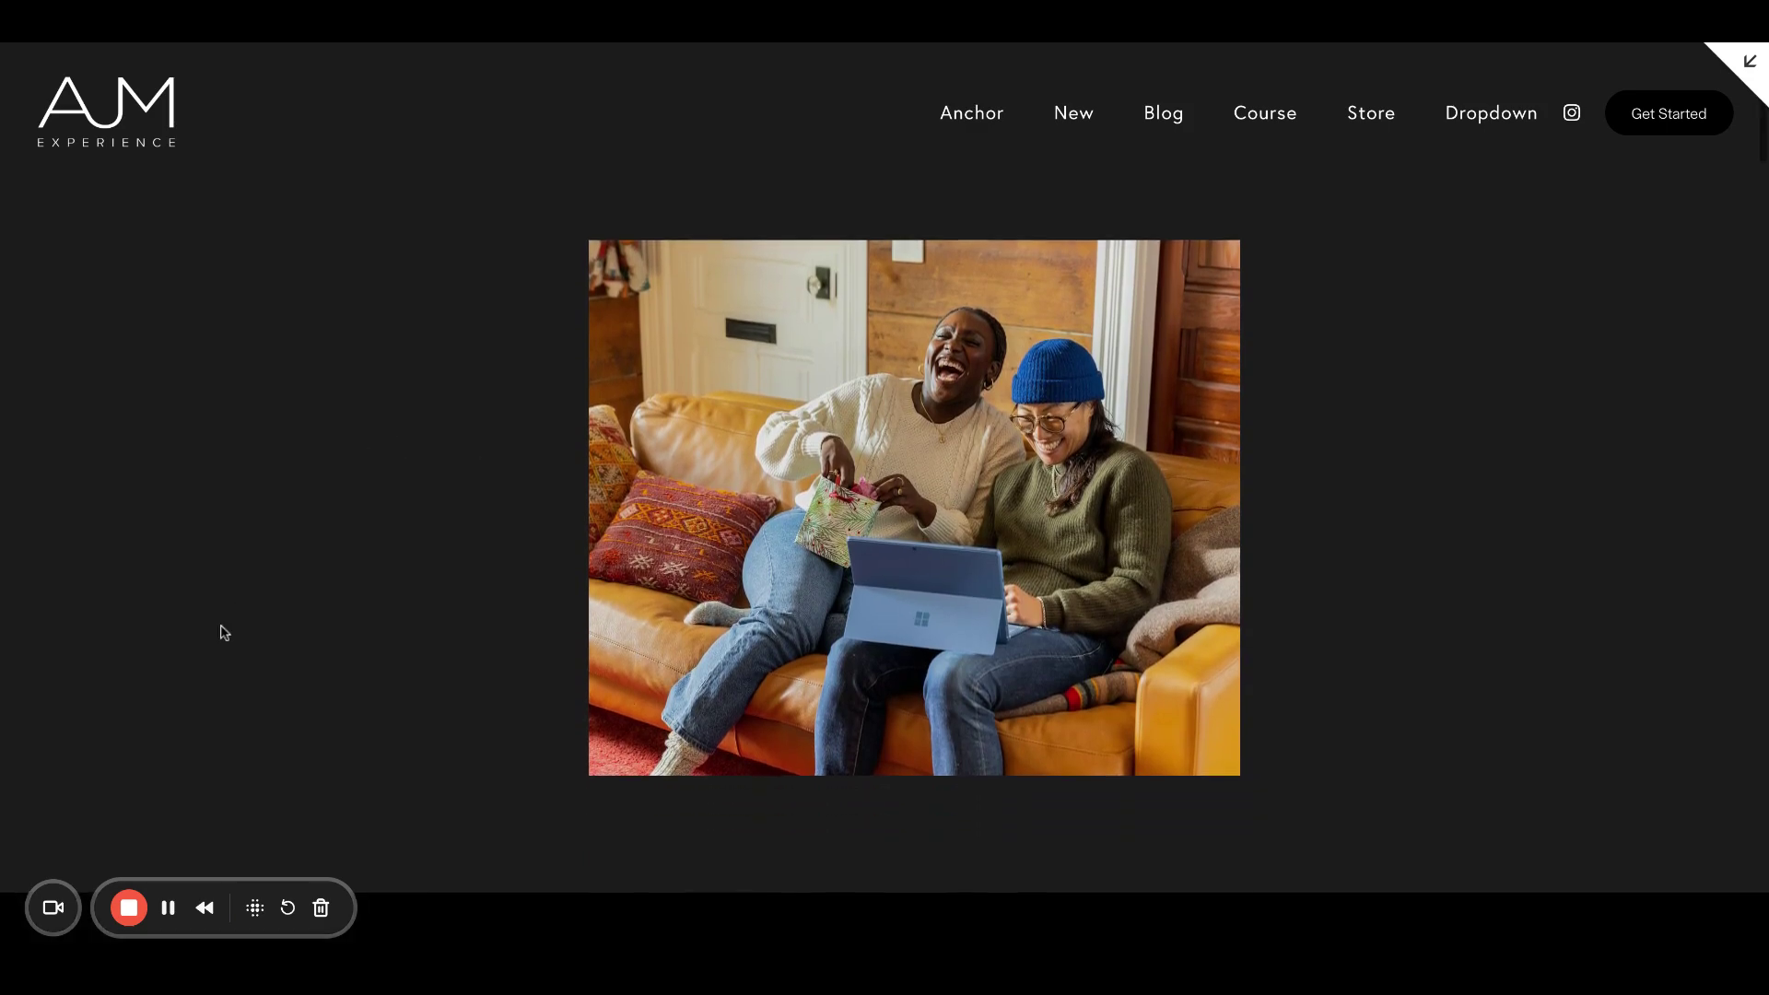